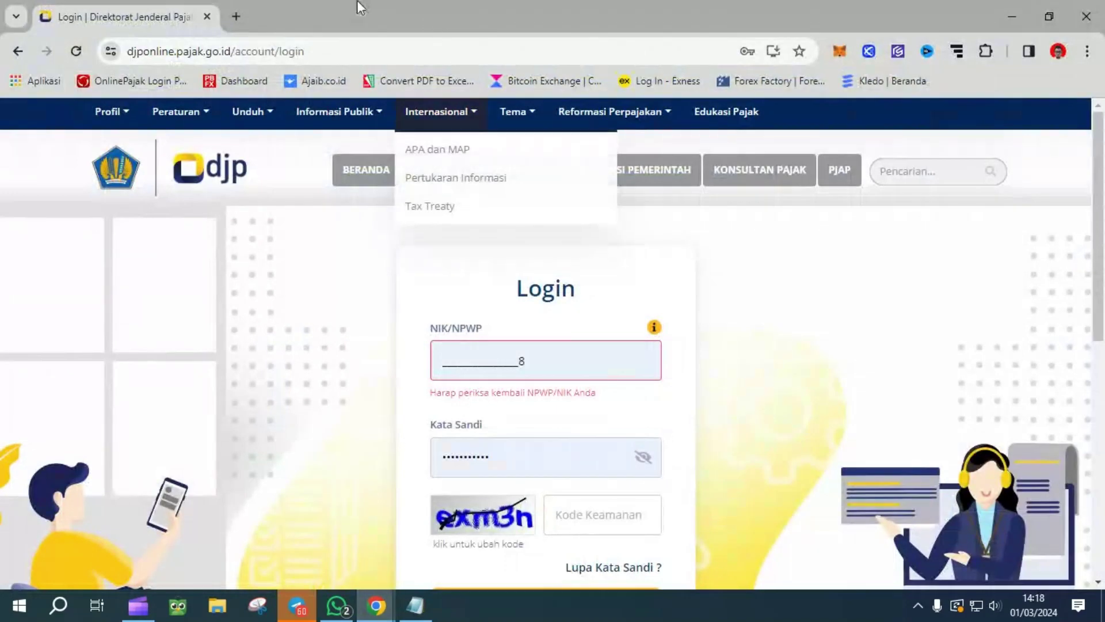
Step: Fill the DJP Online login form with a stored NPWP and password from Chrome's saved-login suggestions
mouse_move(337, 111)
mouse_move(307, 236)
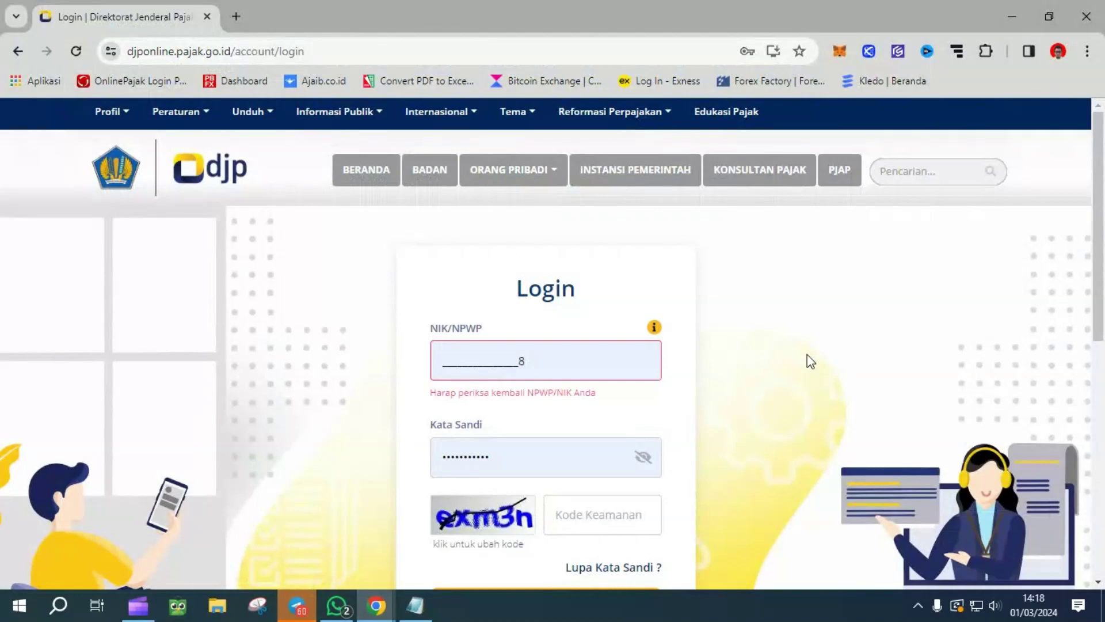
left_click(634, 356)
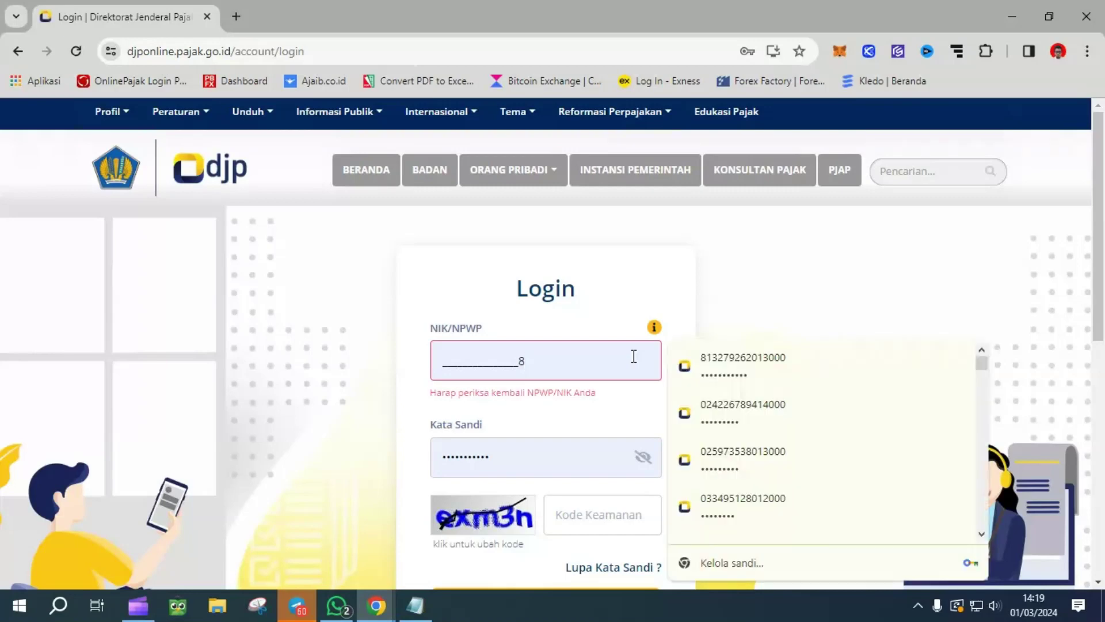
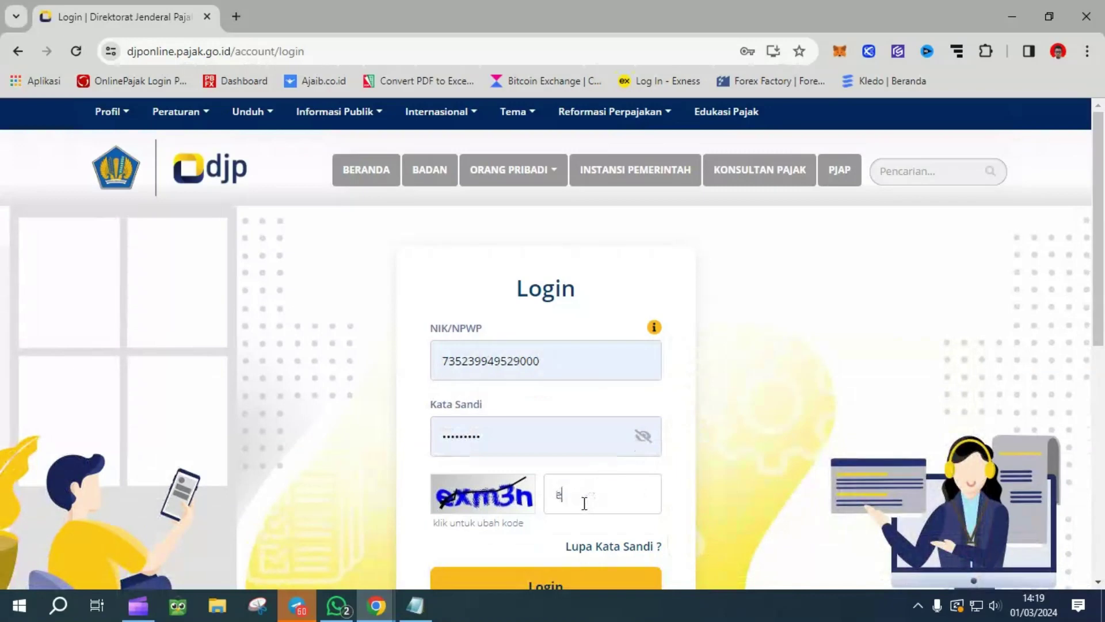
Step: Enter the Kode Keamanan security code and log in to DJP Online
type("ex")
type("m3n")
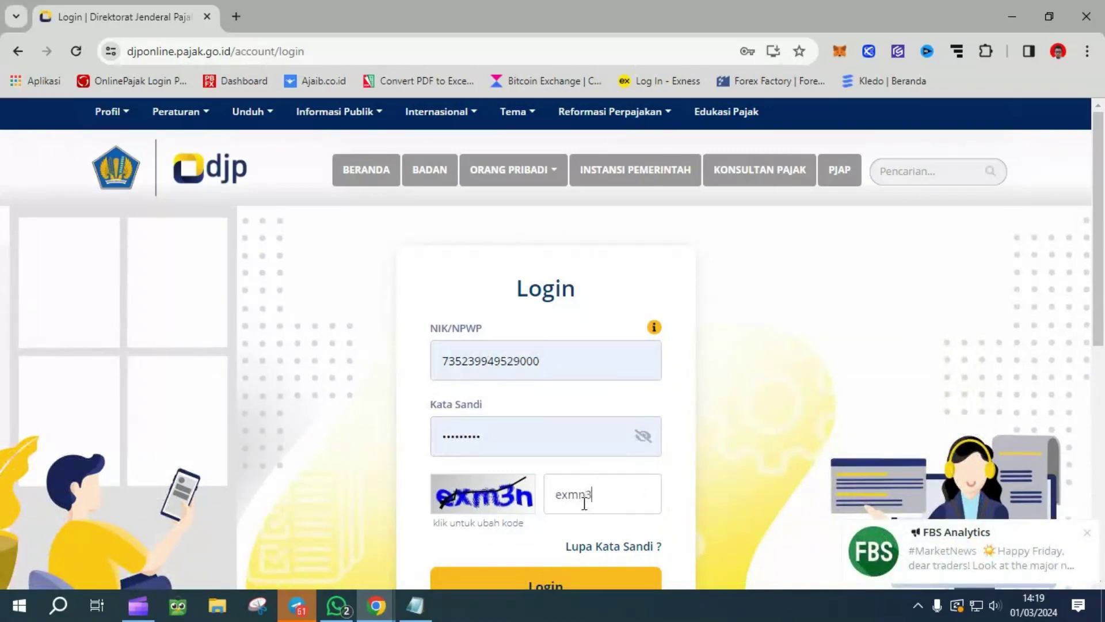
key("BackSpace")
type("3n")
scroll(584, 495, "down", 3)
left_click(561, 438)
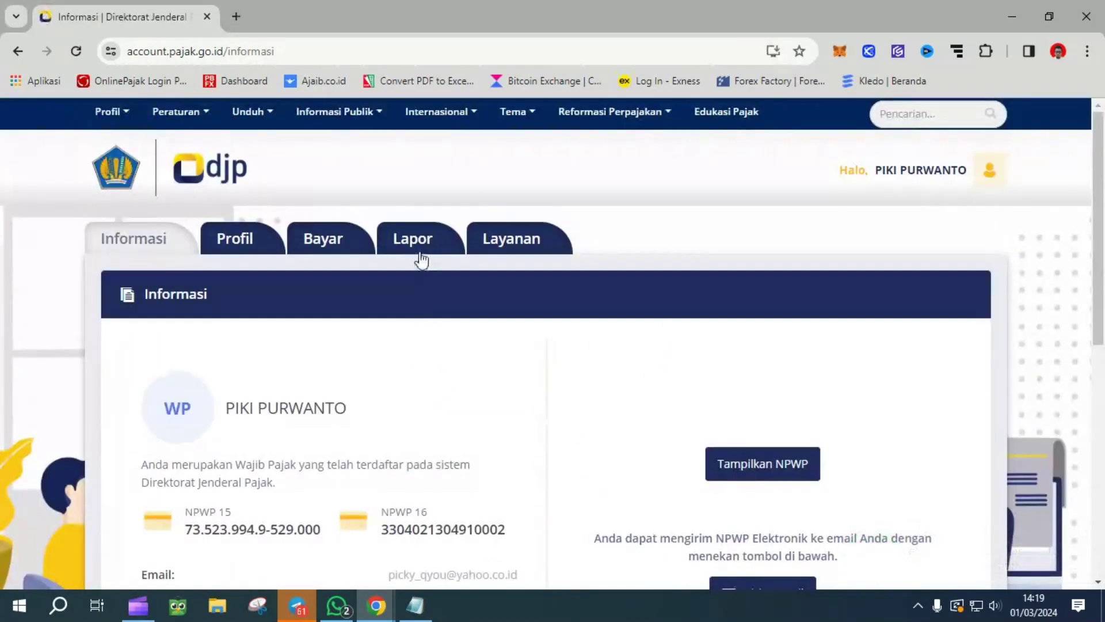
Step: Go to the Lapor section and choose filing through the e-Form PDF option
left_click(394, 250)
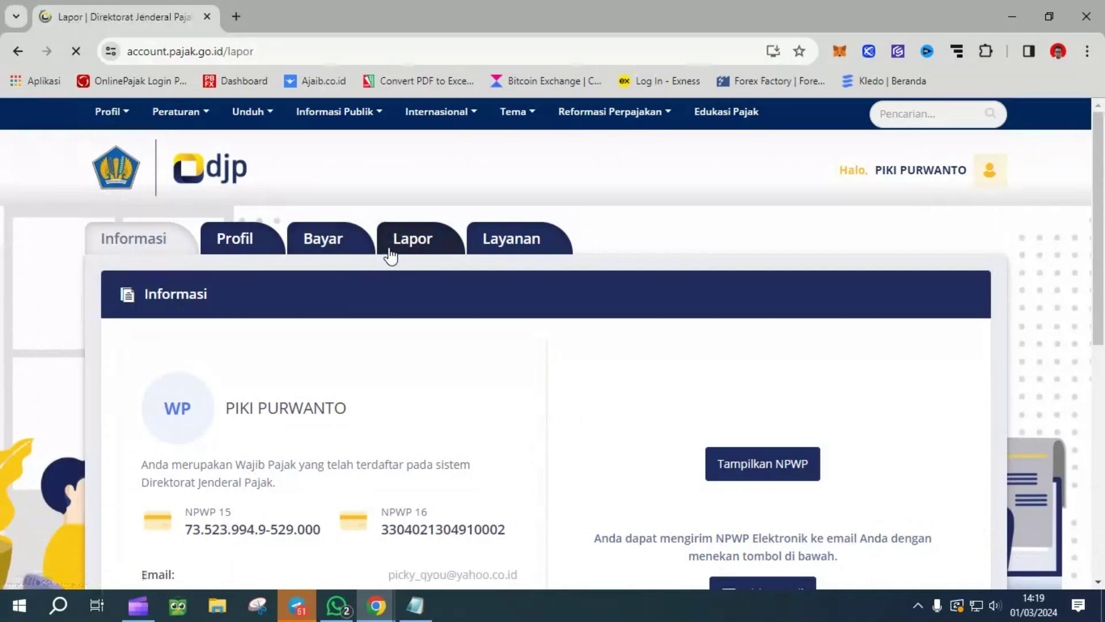
scroll(412, 276, "down", 1)
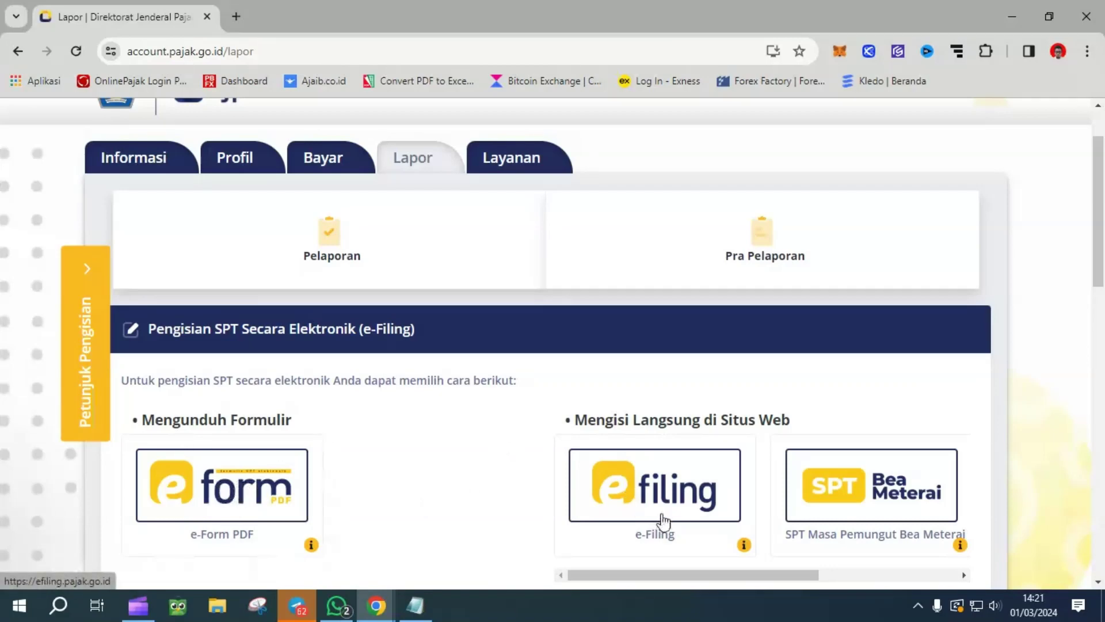
left_click(232, 488)
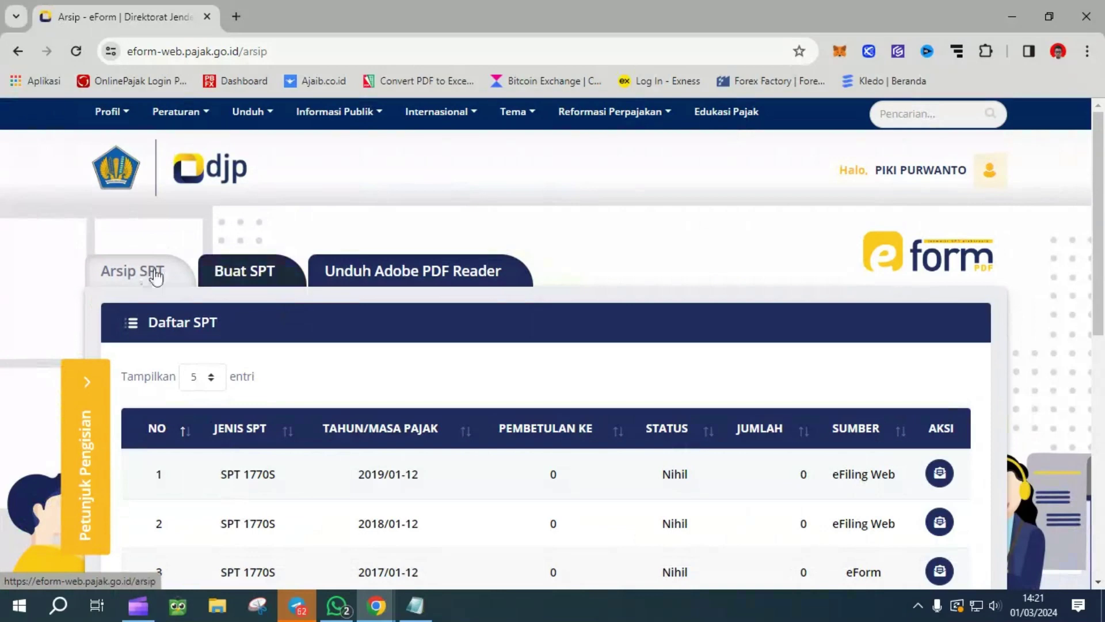
Step: Start a new SPT, answer Tidak to all three questions, and request Formulir 1770S
left_click(228, 277)
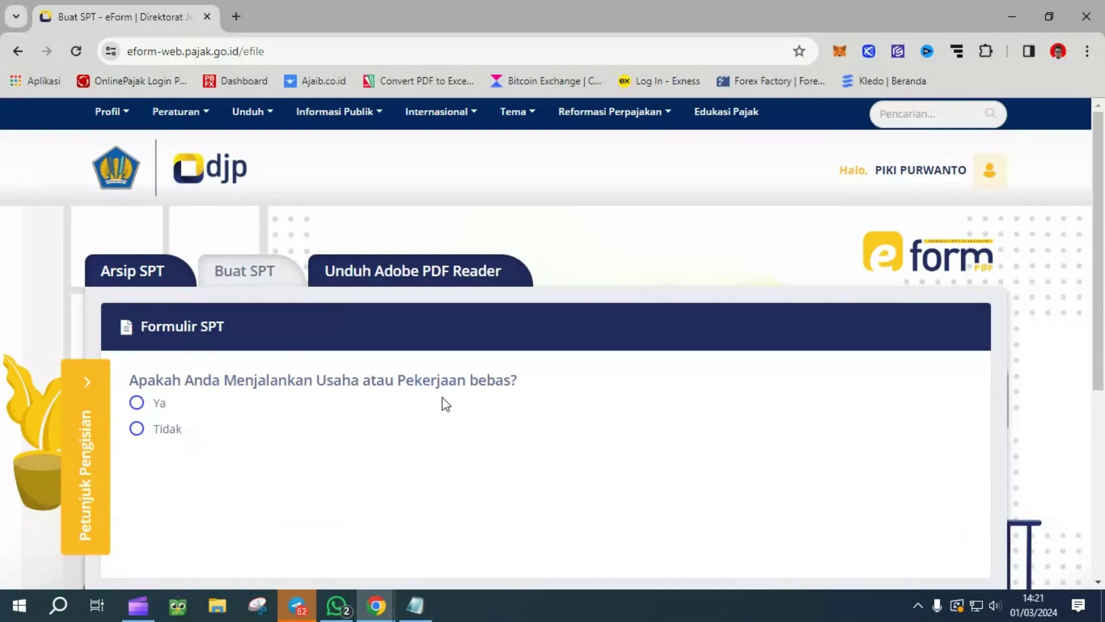
left_click(138, 429)
scroll(335, 449, "down", 1)
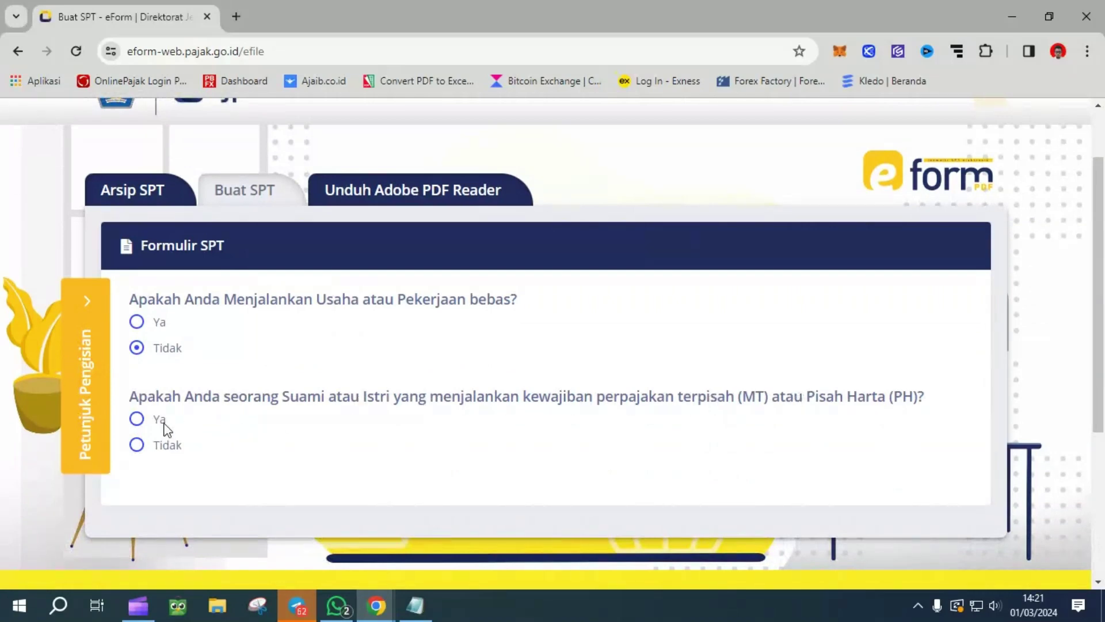
left_click(137, 445)
scroll(263, 352, "down", 3)
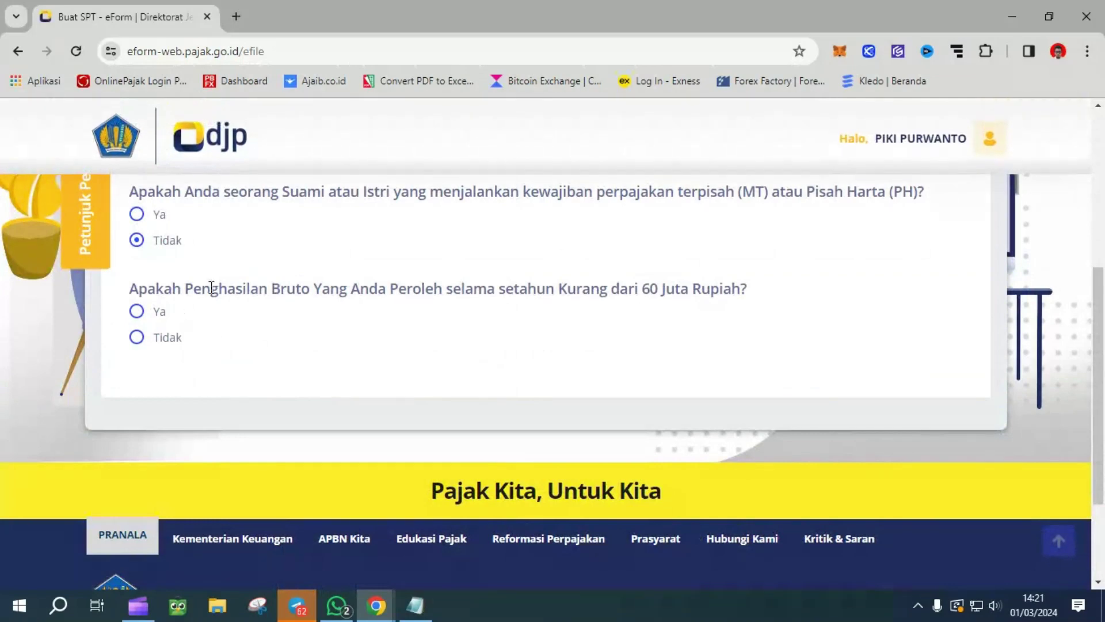
left_click_drag(460, 290, 651, 287)
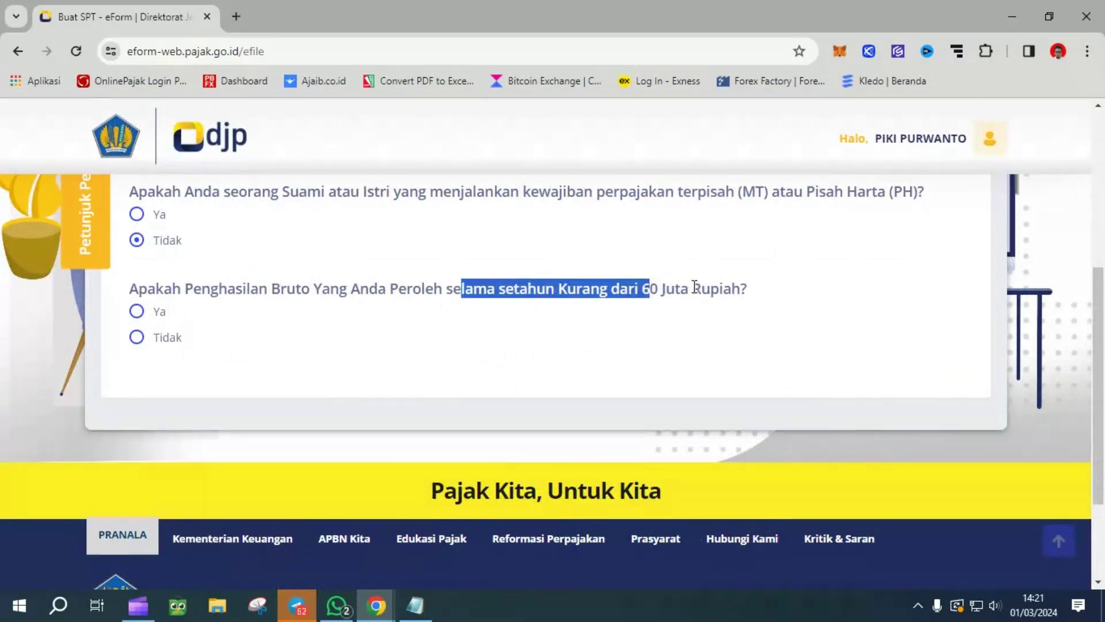
left_click(660, 333)
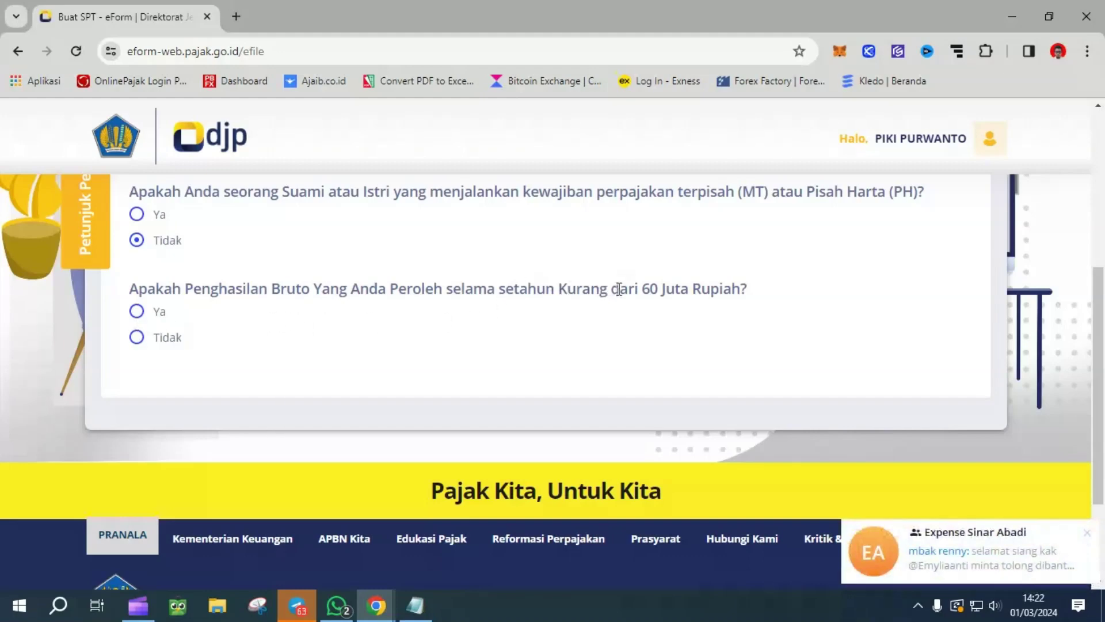
left_click(136, 337)
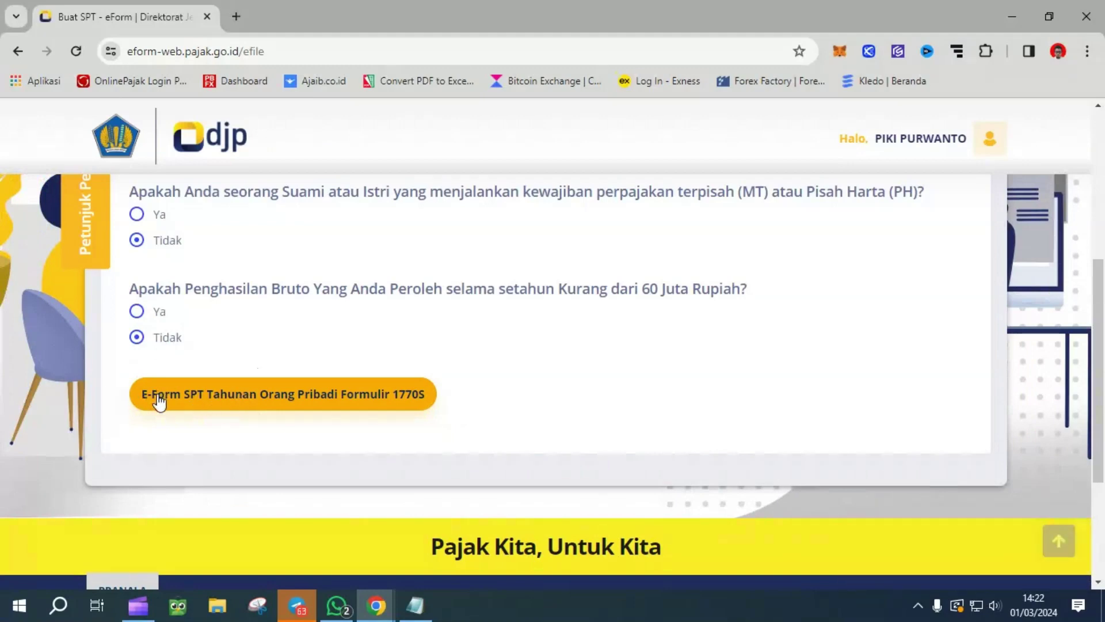
left_click(365, 405)
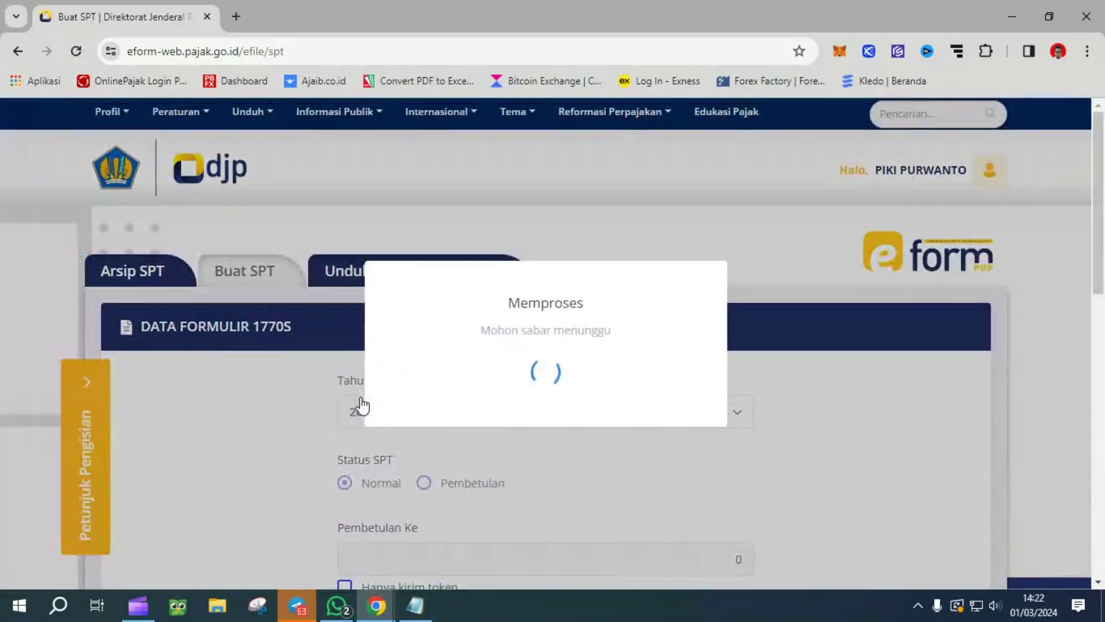
Step: Download the Form 1770S for tax year 2023 and open the PDF from Chrome's downloads
scroll(390, 439, "down", 3)
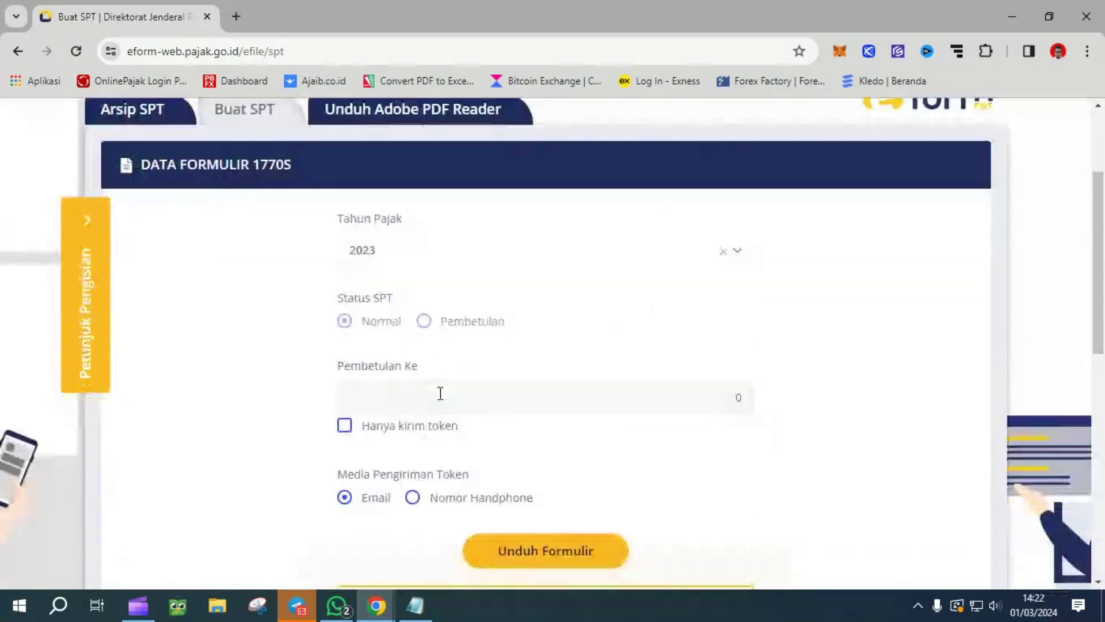
left_click(414, 247)
left_click(259, 306)
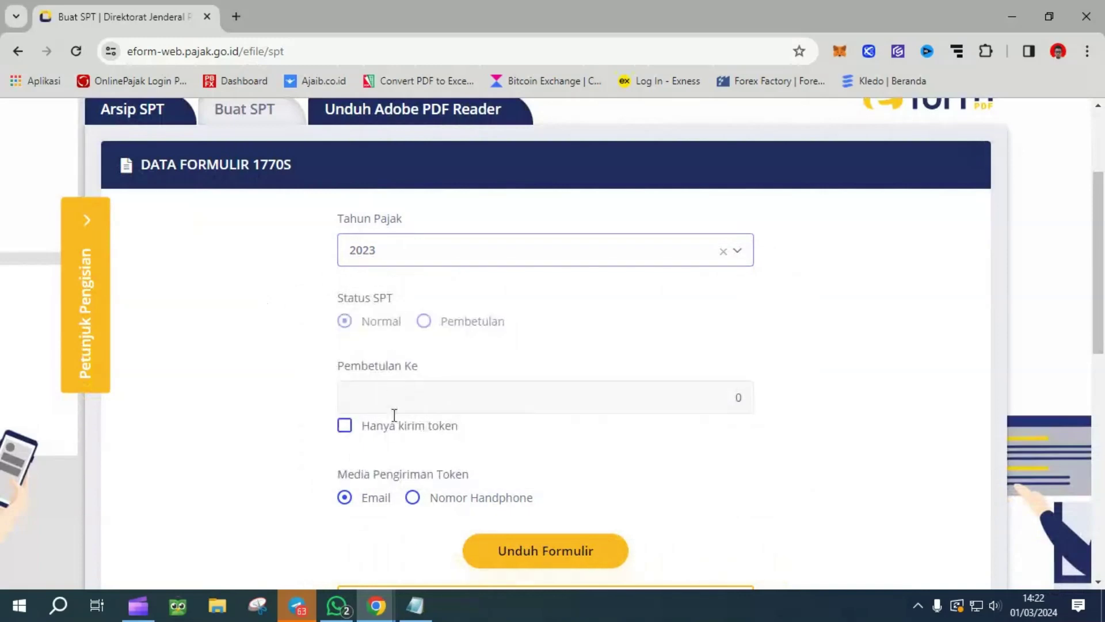
left_click(525, 553)
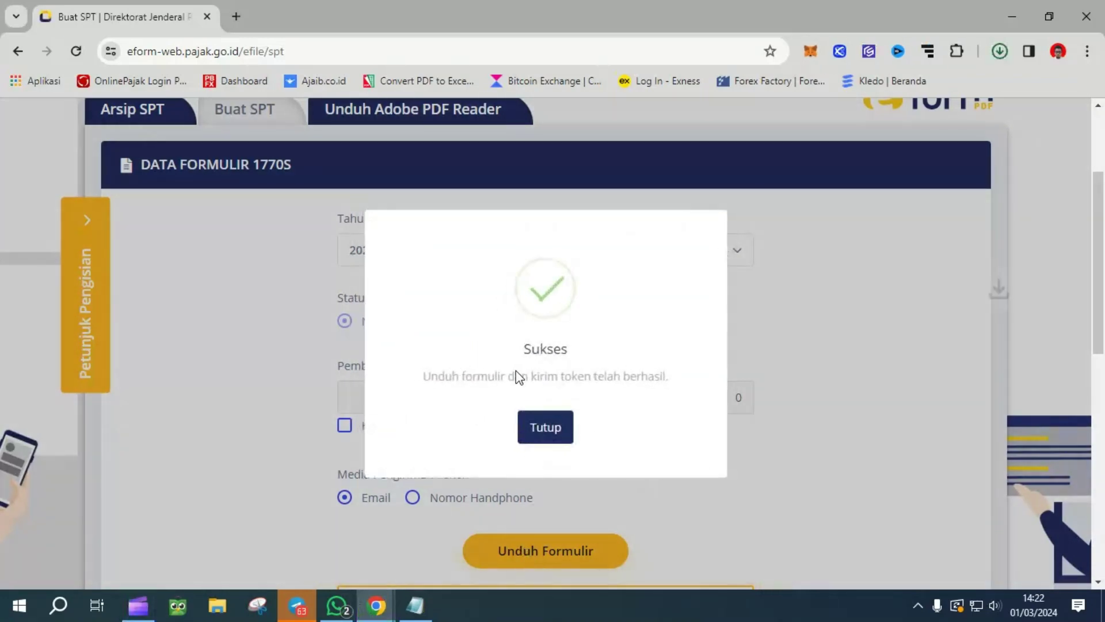
left_click(535, 437)
left_click(1002, 54)
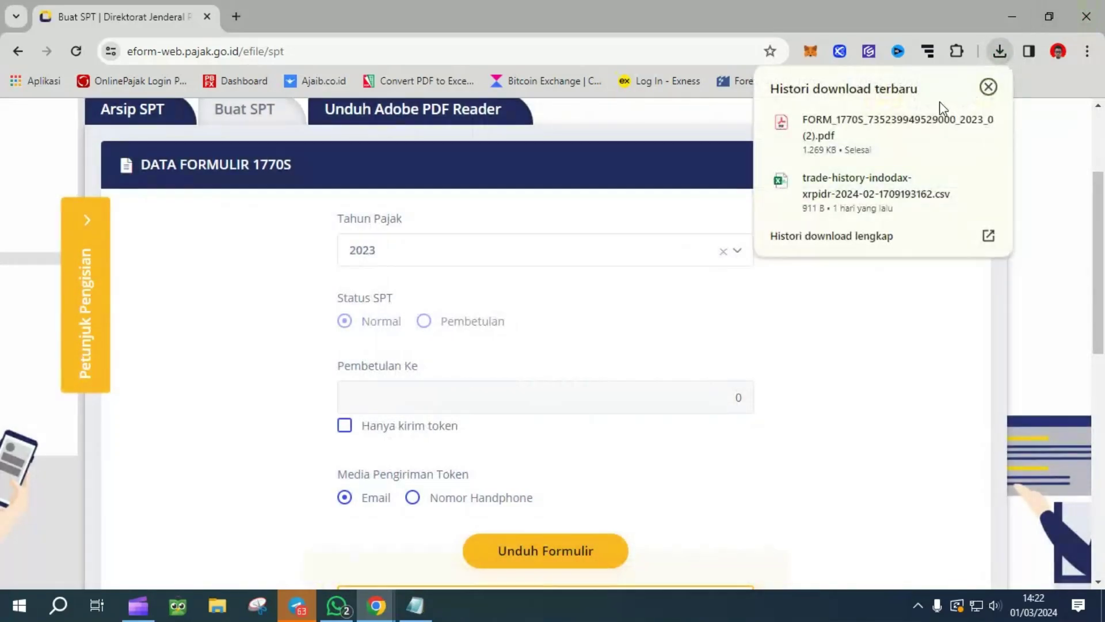
left_click(880, 125)
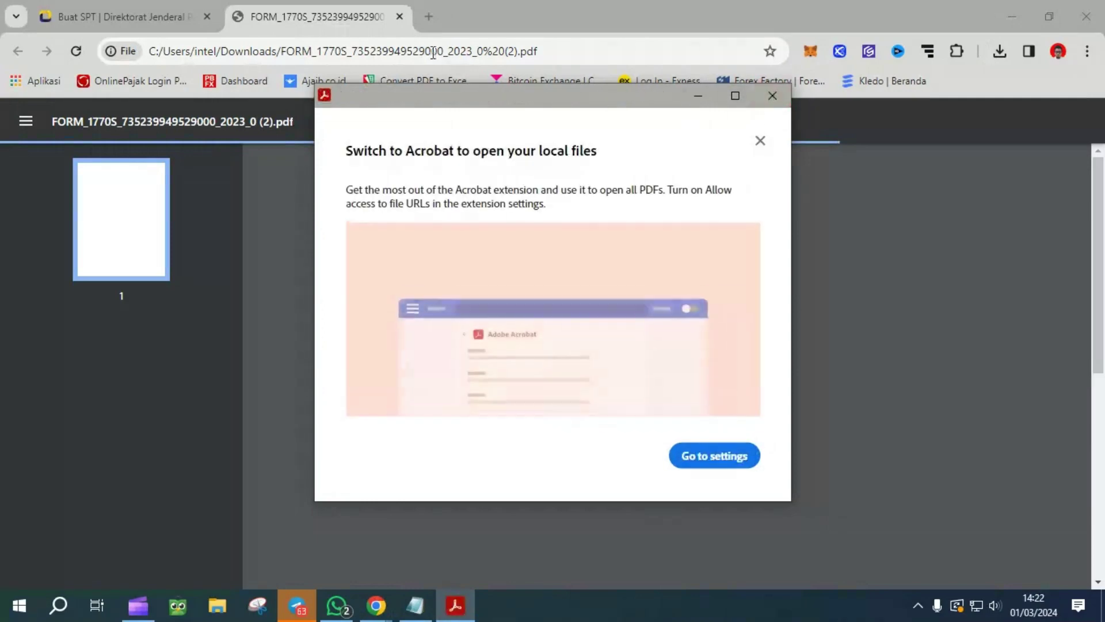
Step: Close the PDF tab and open the latest FORM_1770S PDF from the Downloads folder
left_click(400, 17)
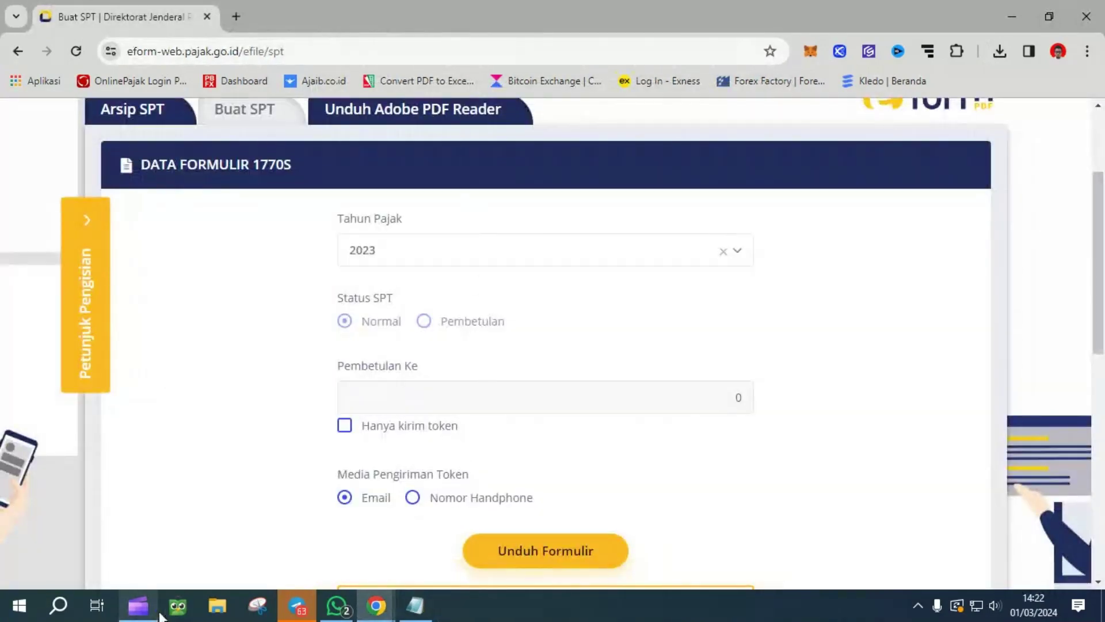
left_click(229, 610)
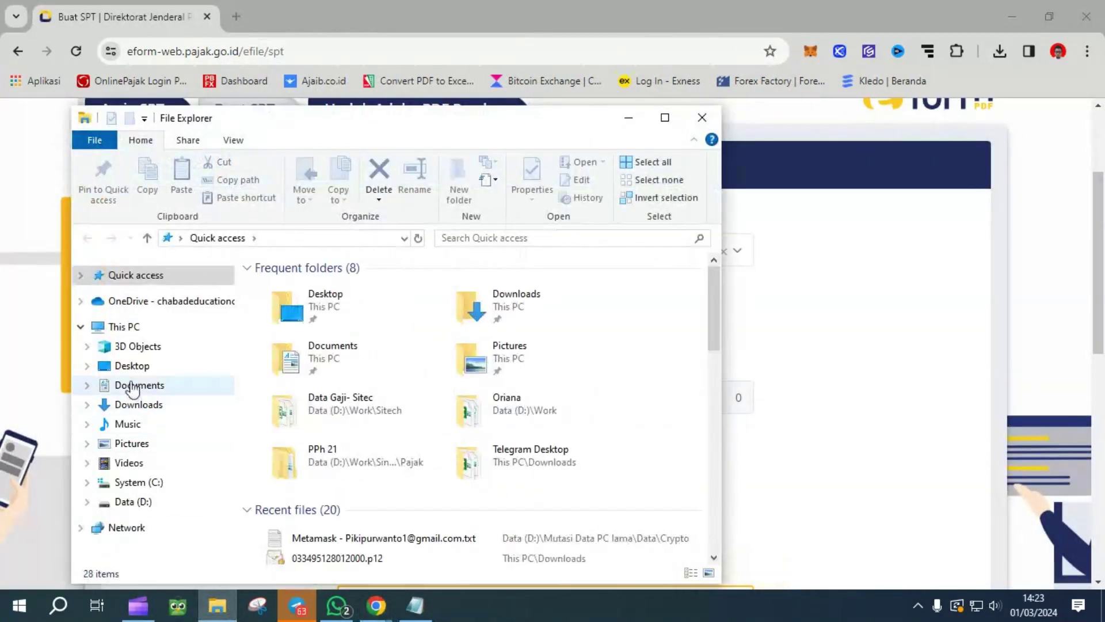
left_click(133, 405)
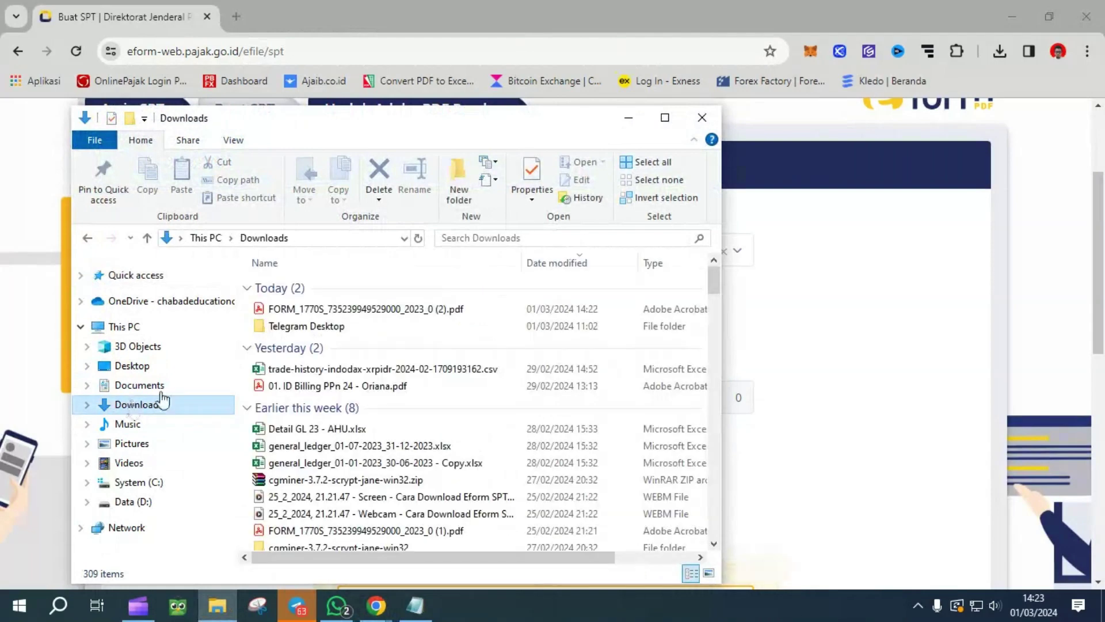
left_click(351, 313)
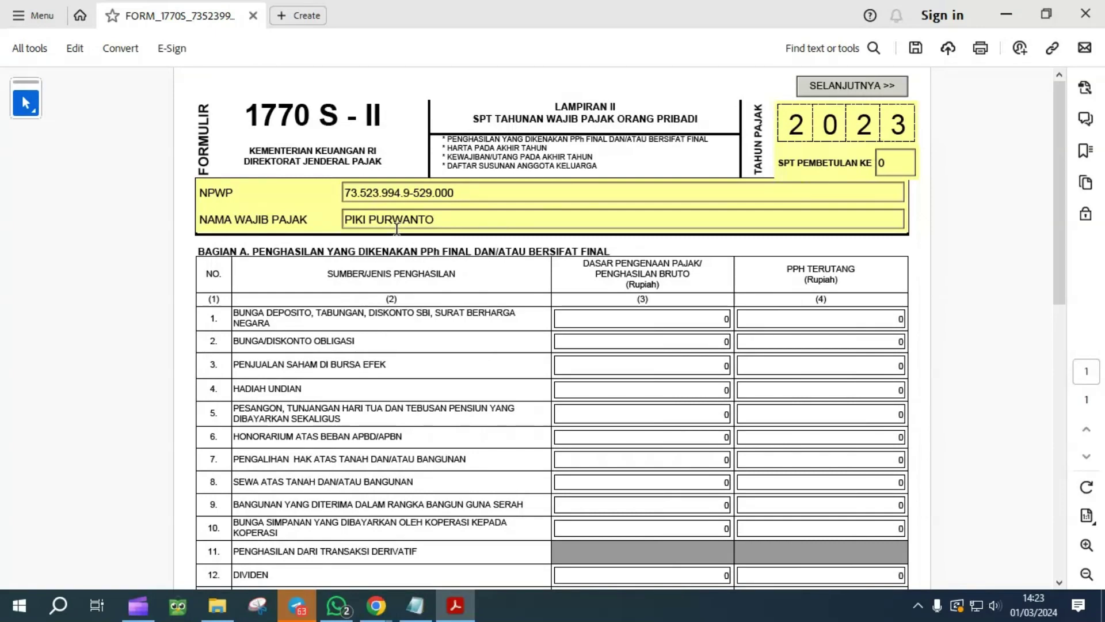
scroll(396, 248, "down", 1)
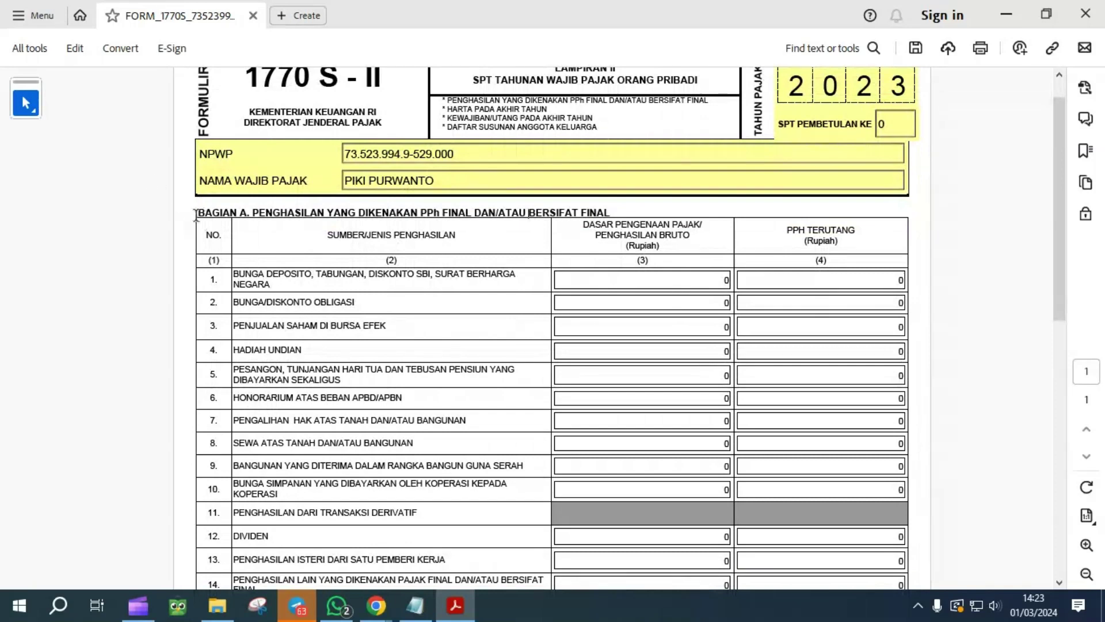
left_click_drag(528, 213, 351, 212)
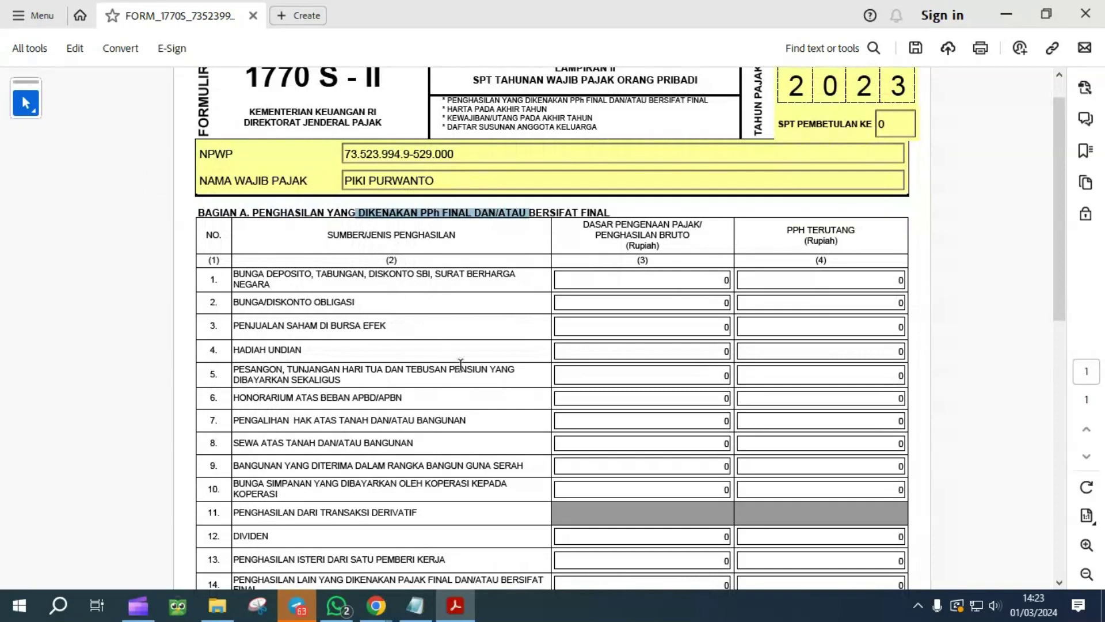
scroll(460, 364, "down", 1)
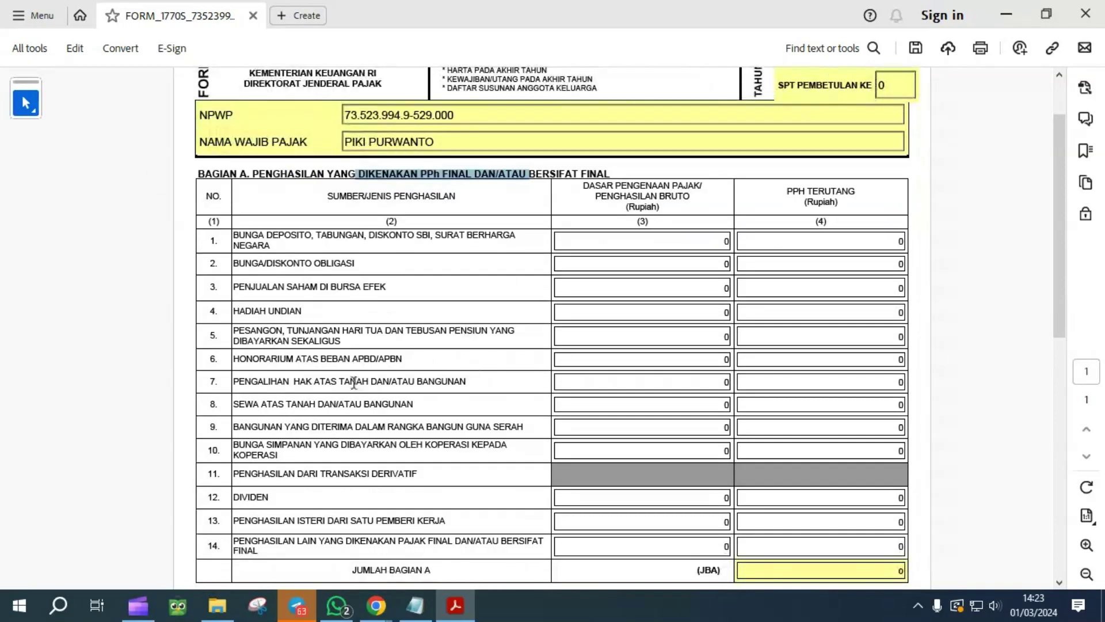
left_click_drag(317, 403, 430, 401)
left_click(318, 404)
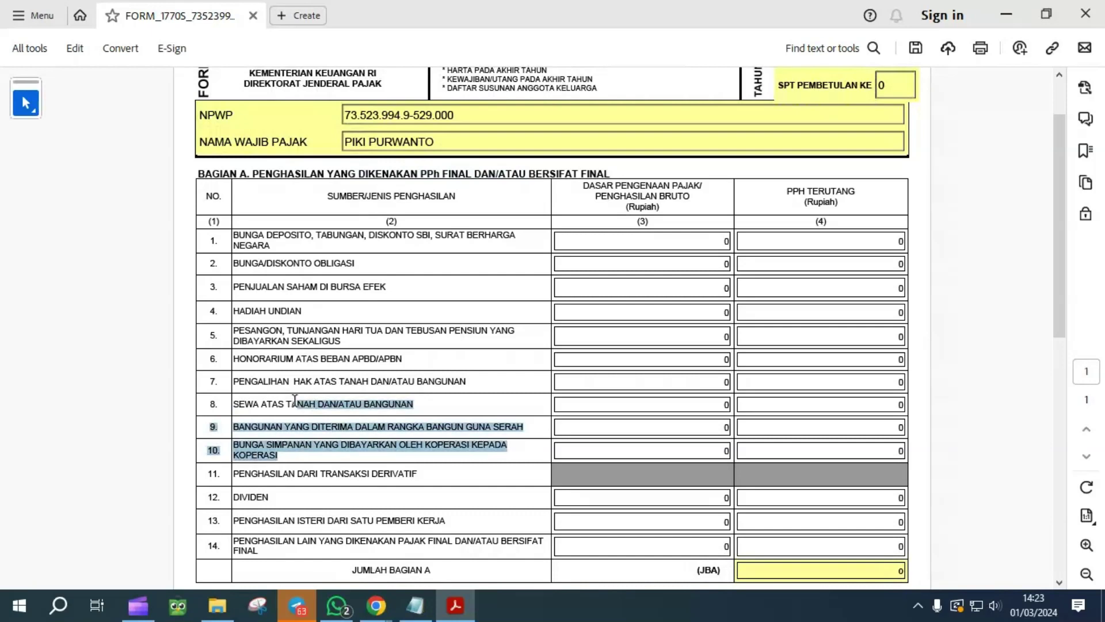
left_click(293, 406)
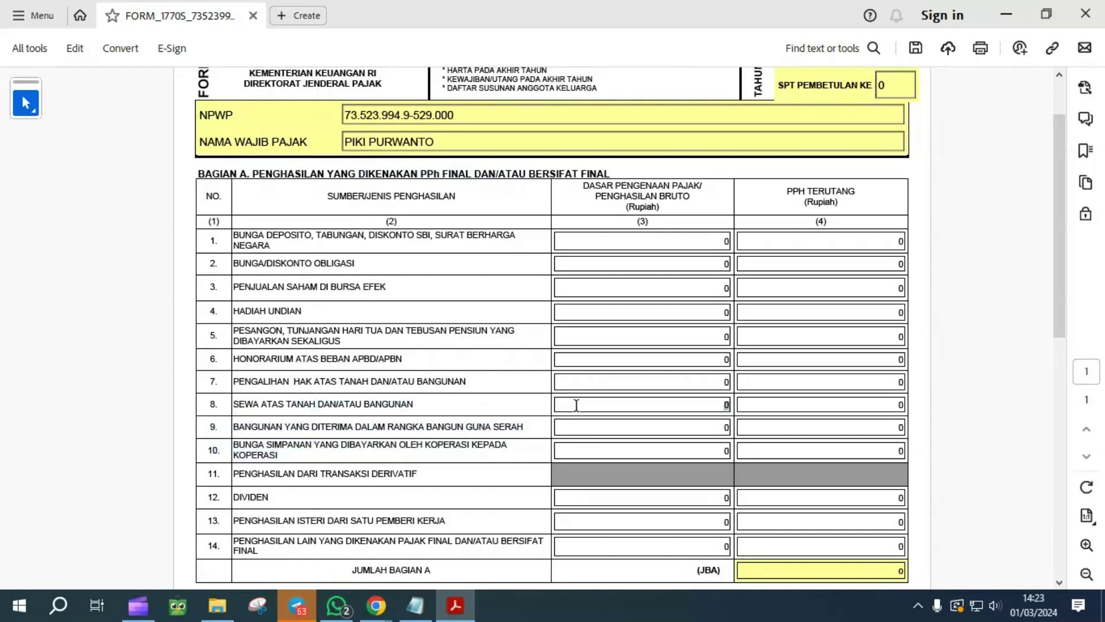
left_click(806, 404)
scroll(805, 404, "down", 5)
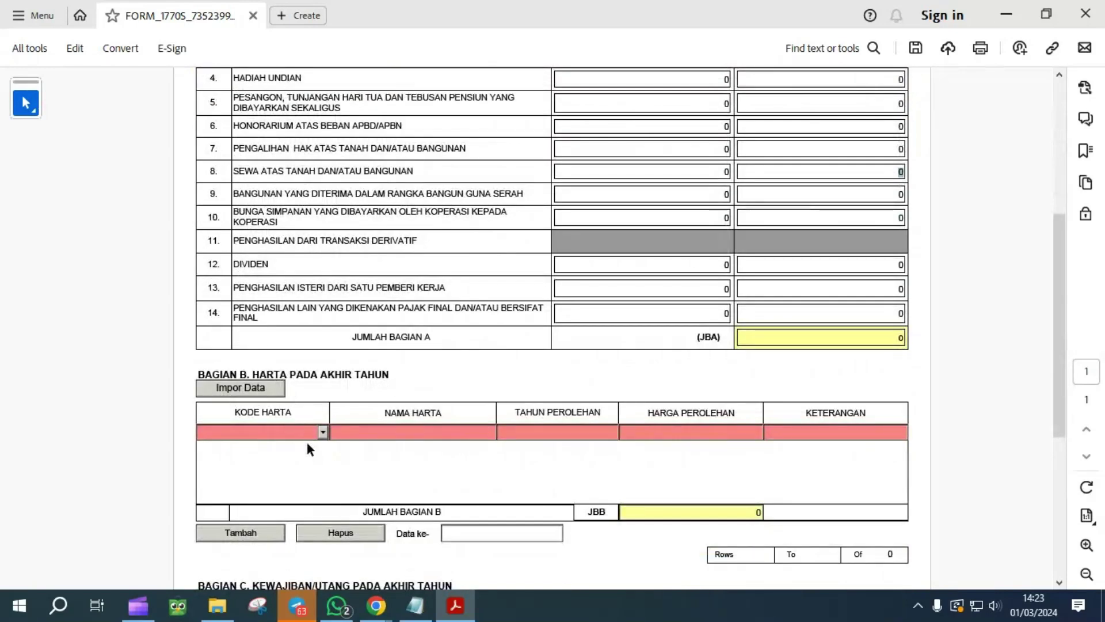
Step: Fill asset row 011 Uang Tunai: UANG TUNAI, 2023, 15.000.000
left_click(323, 432)
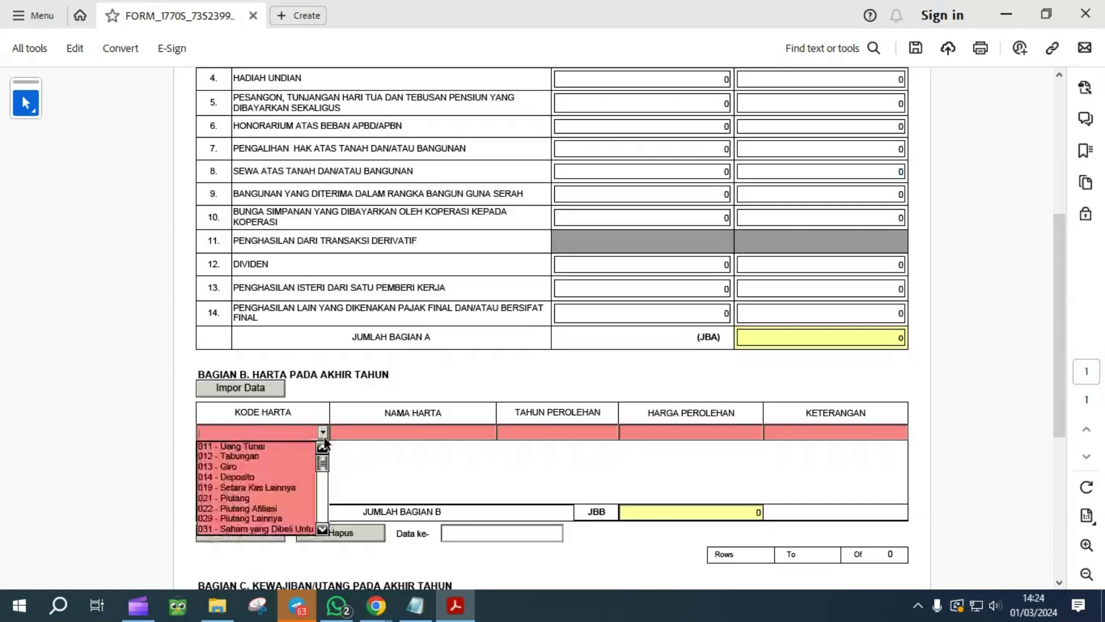
left_click(266, 446)
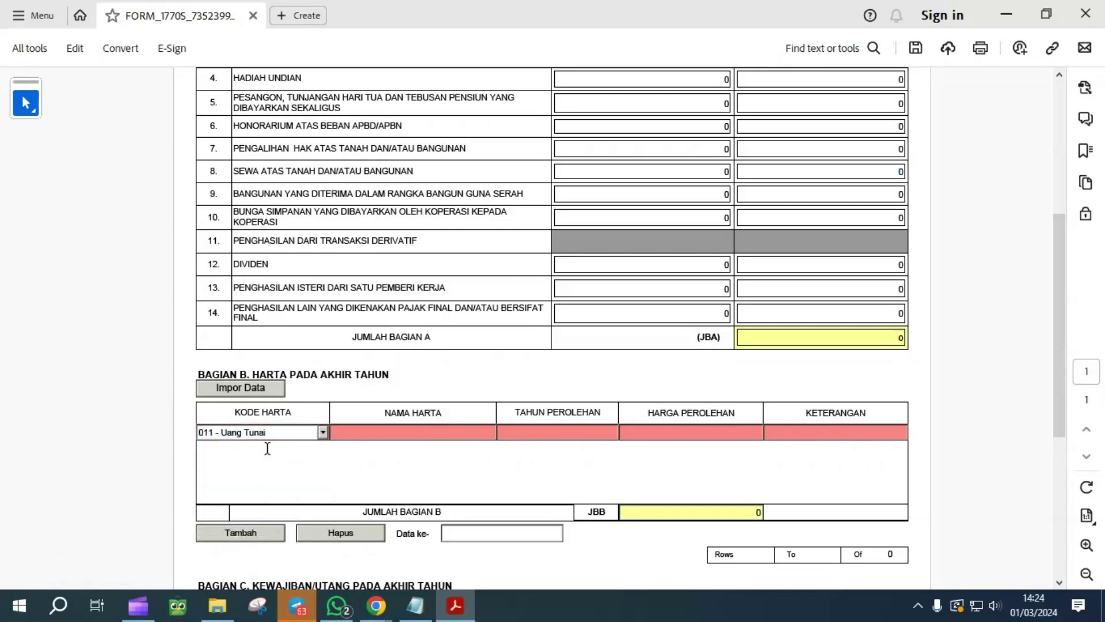
left_click(412, 432)
type("UANG TUNA")
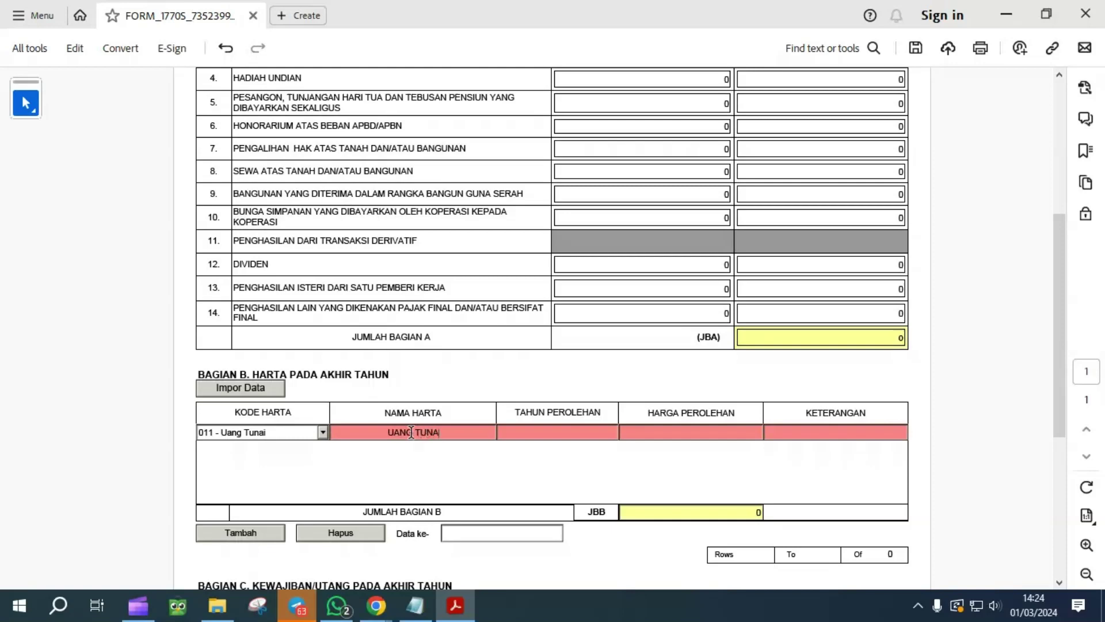
type("I")
key("Tab")
type("2023")
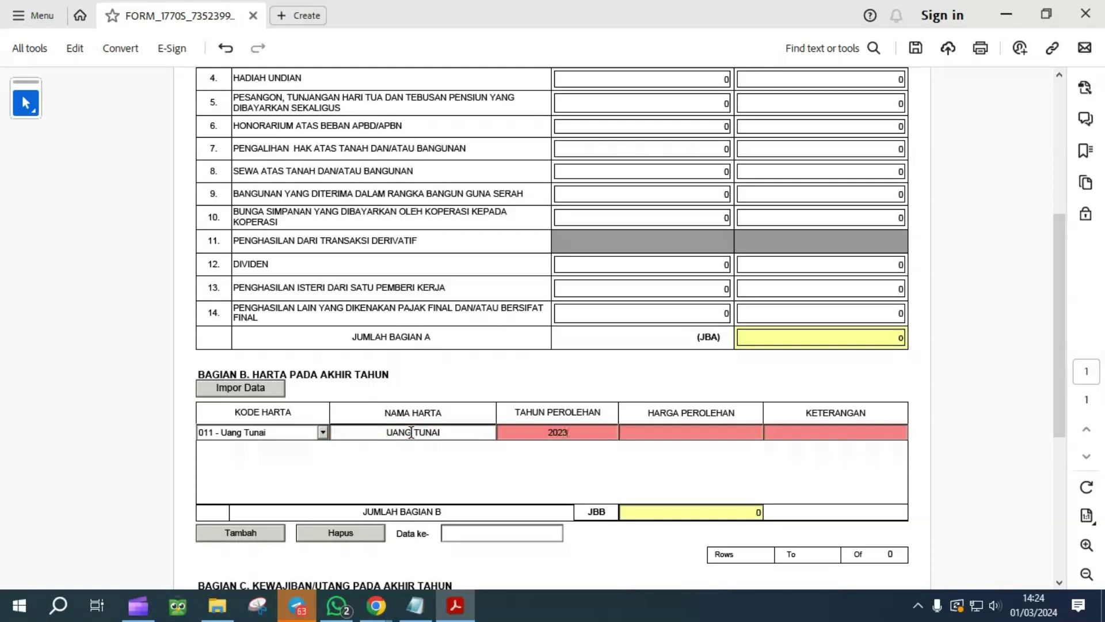
key("Tab")
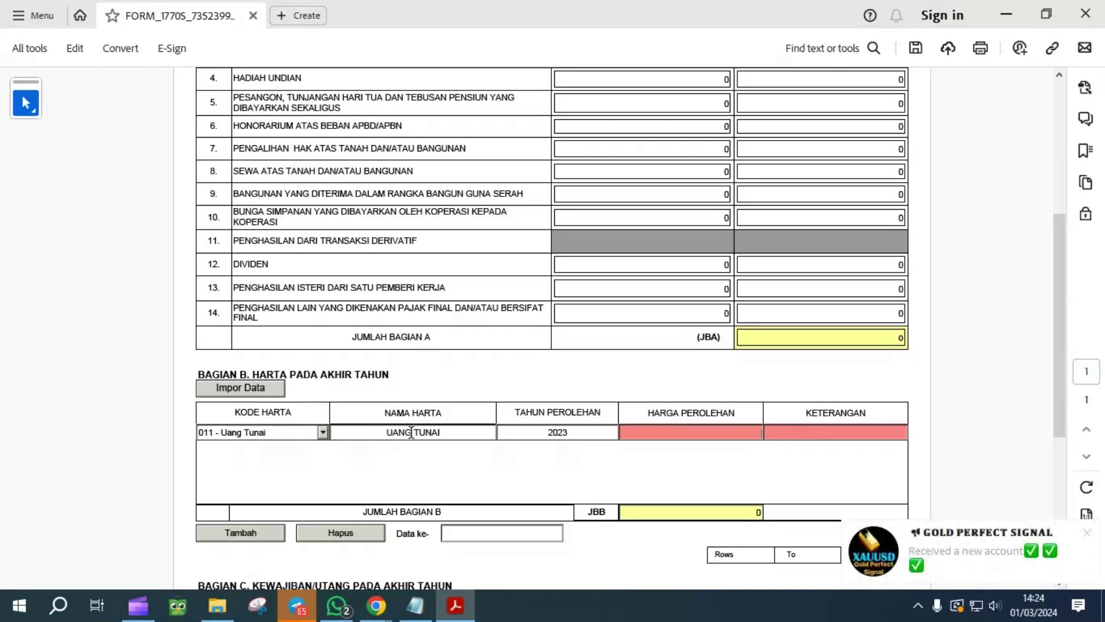
type("15.000.000")
key("Tab")
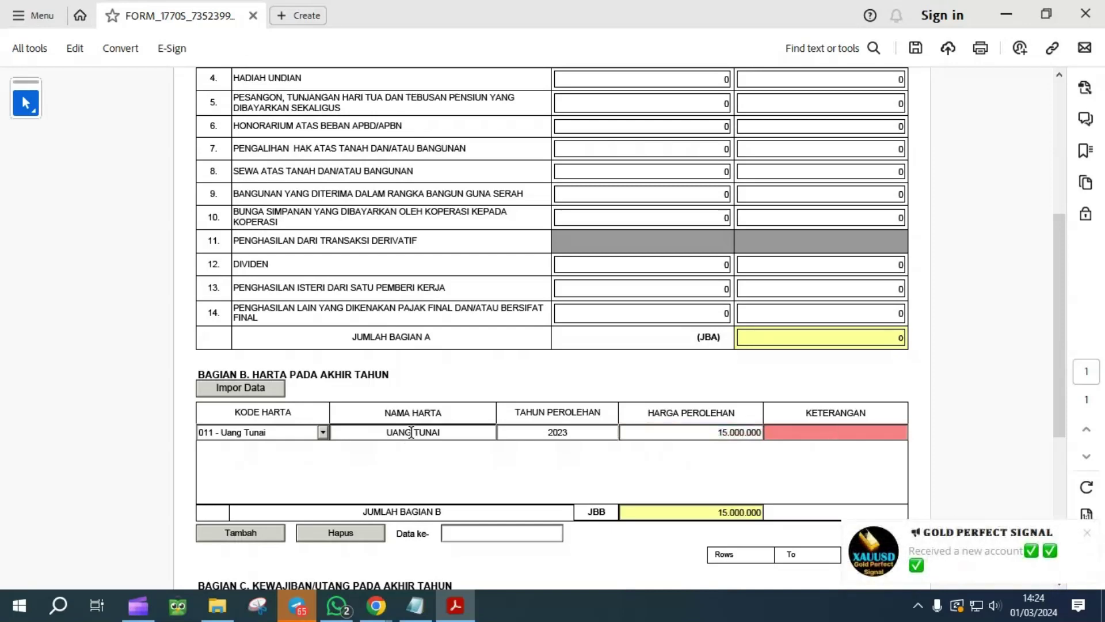
type("UANG TUNAI")
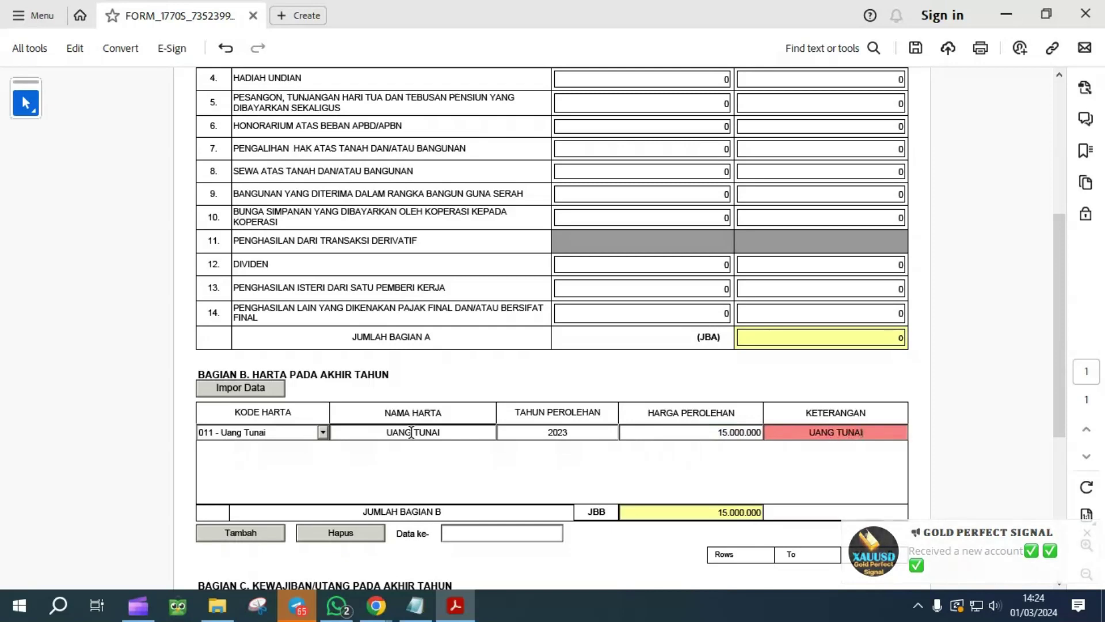
key("Tab")
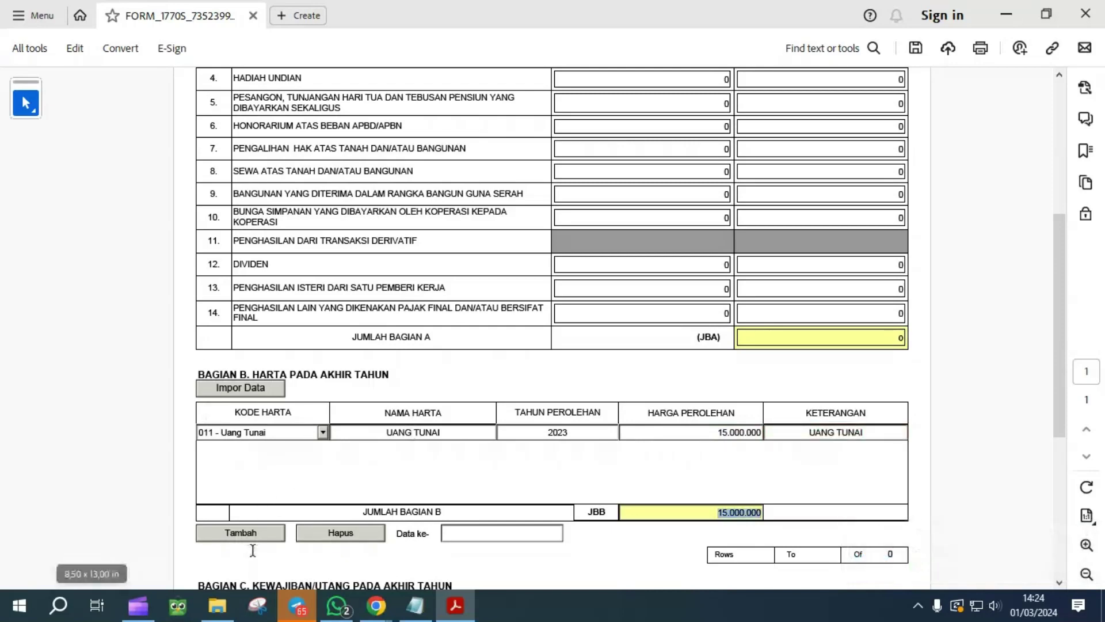
Step: Add asset row 012 Tabungan: BANK, 2023, 100.000.000, described as BANK BTPN
scroll(277, 464, "down", 1)
left_click(250, 495)
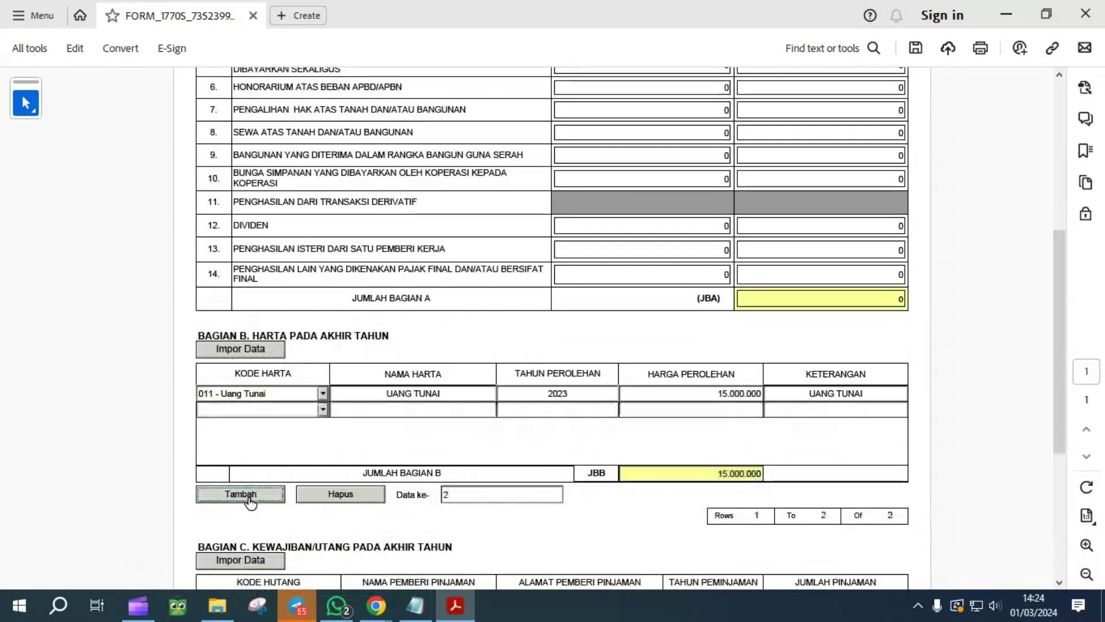
left_click(322, 409)
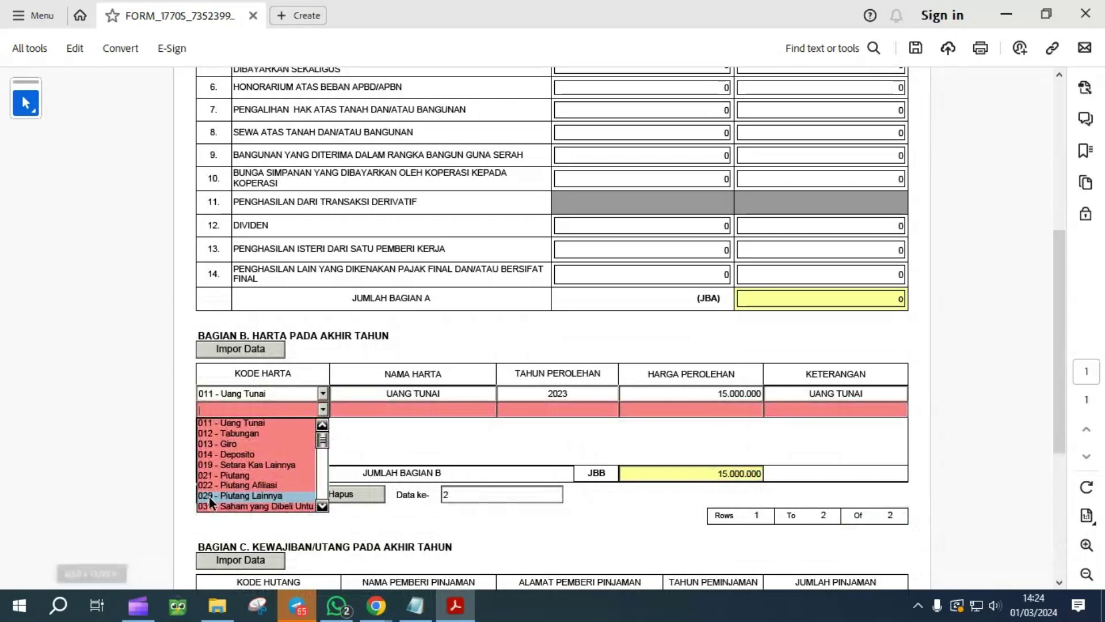
left_click(238, 432)
left_click(373, 411)
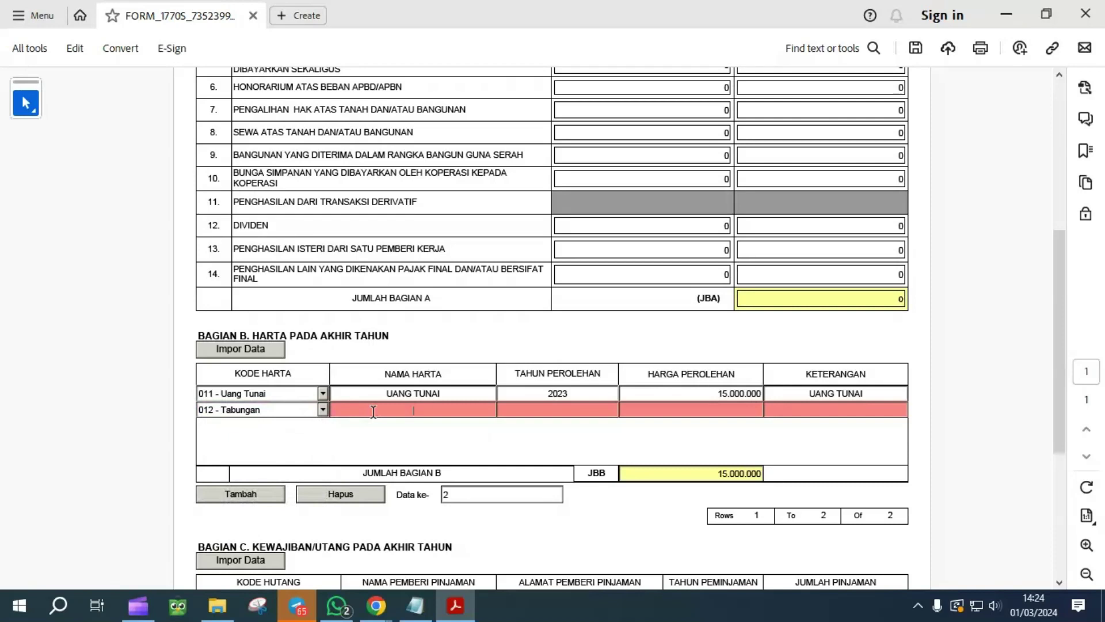
type("B")
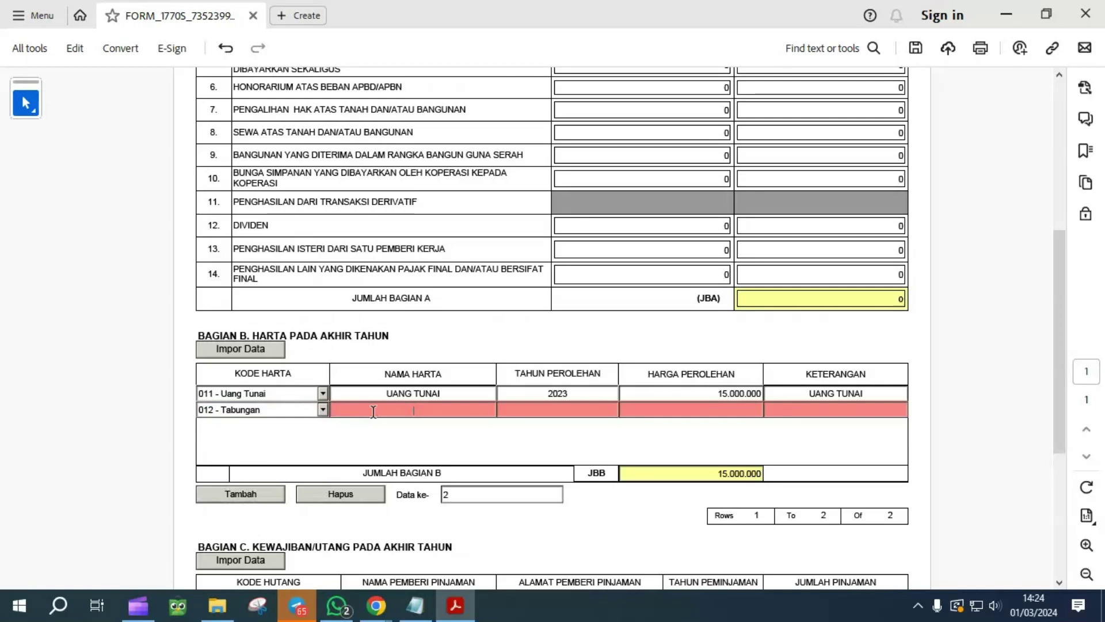
type("ANK")
key("Tab")
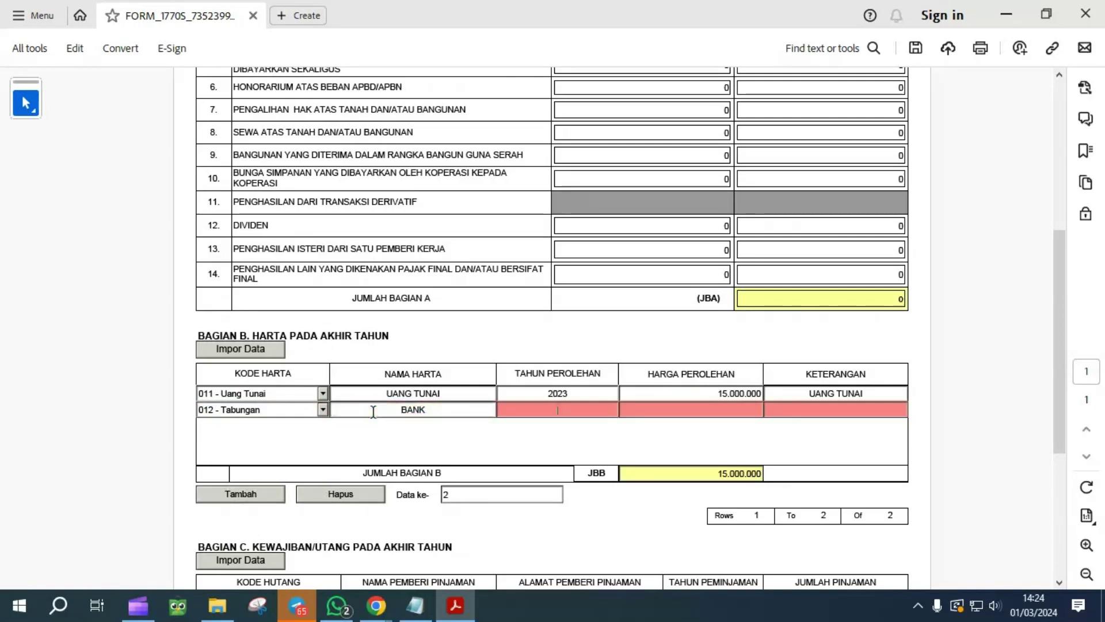
type("2023")
key("Tab")
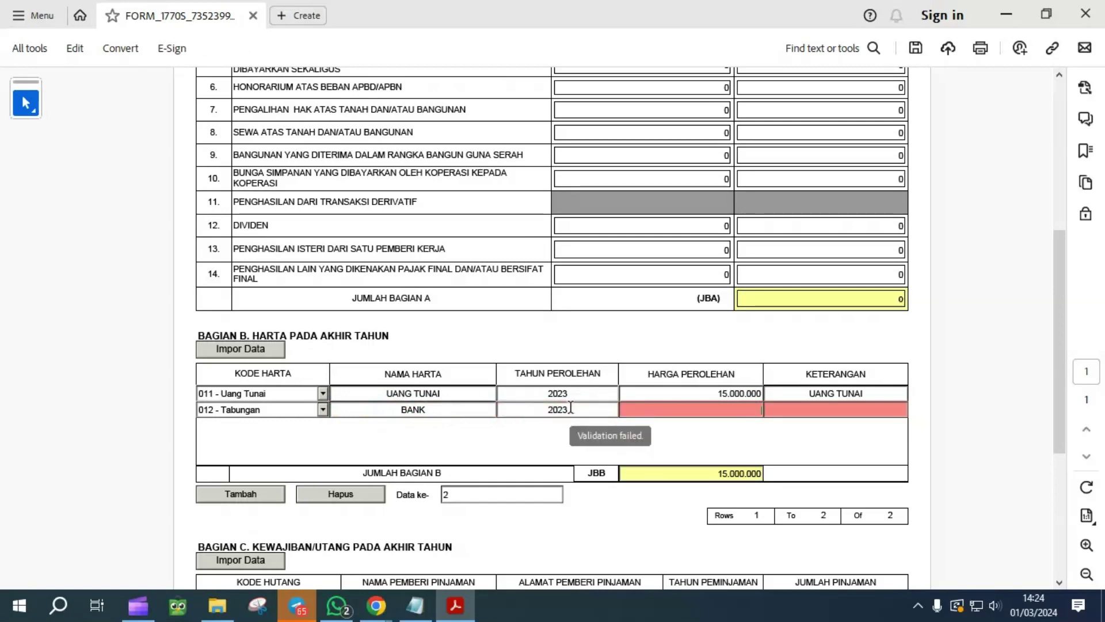
type("100.000.000")
key("Tab")
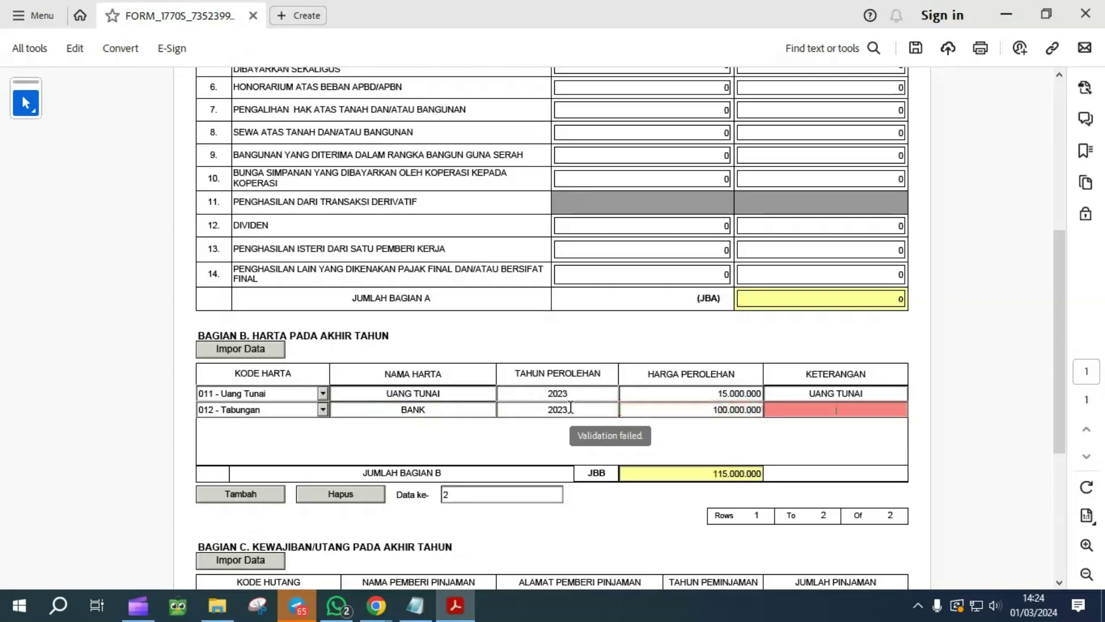
type("BANK")
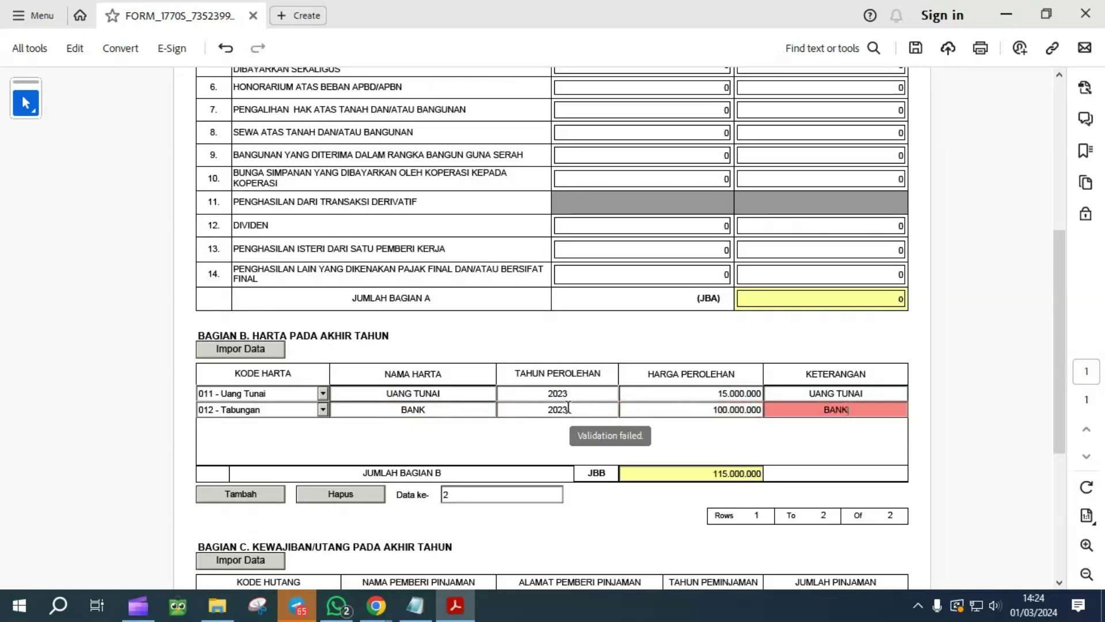
type(" B")
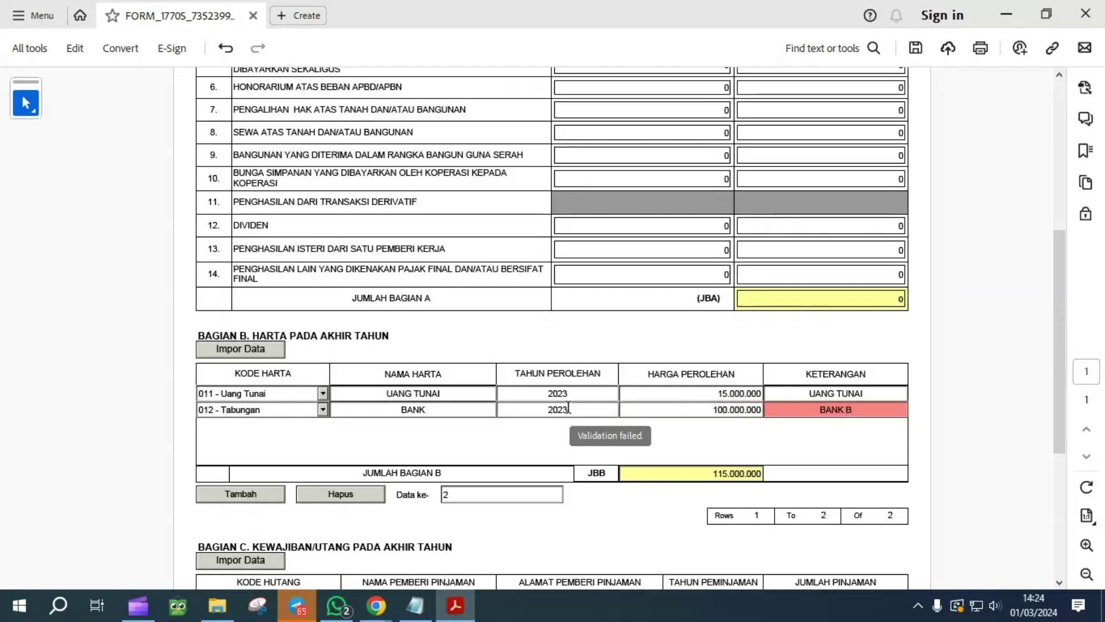
type("TPN")
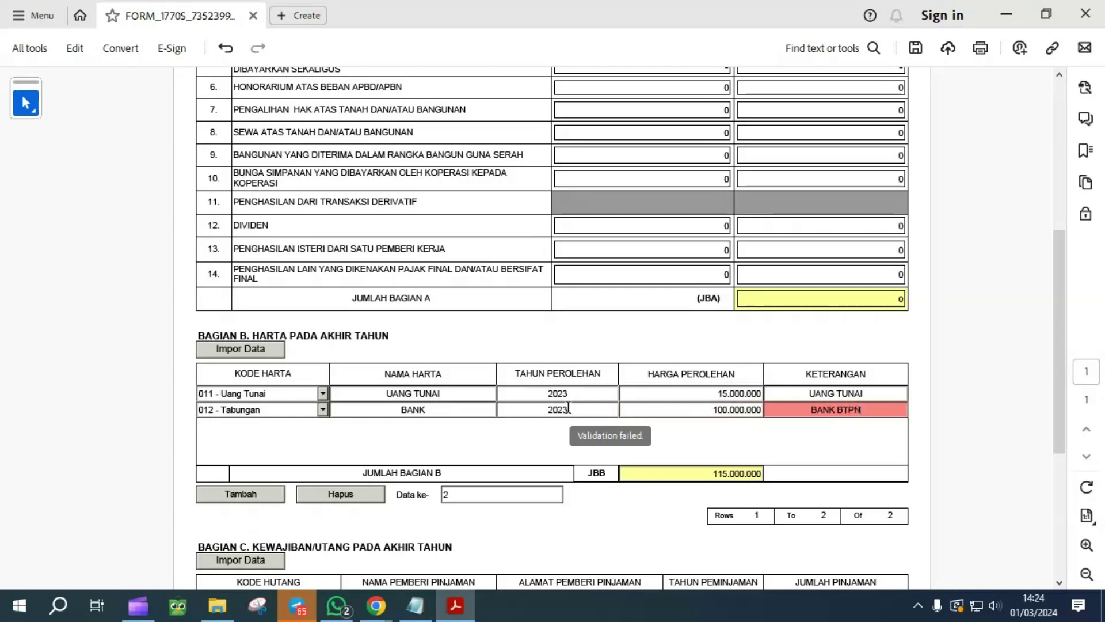
key("Tab")
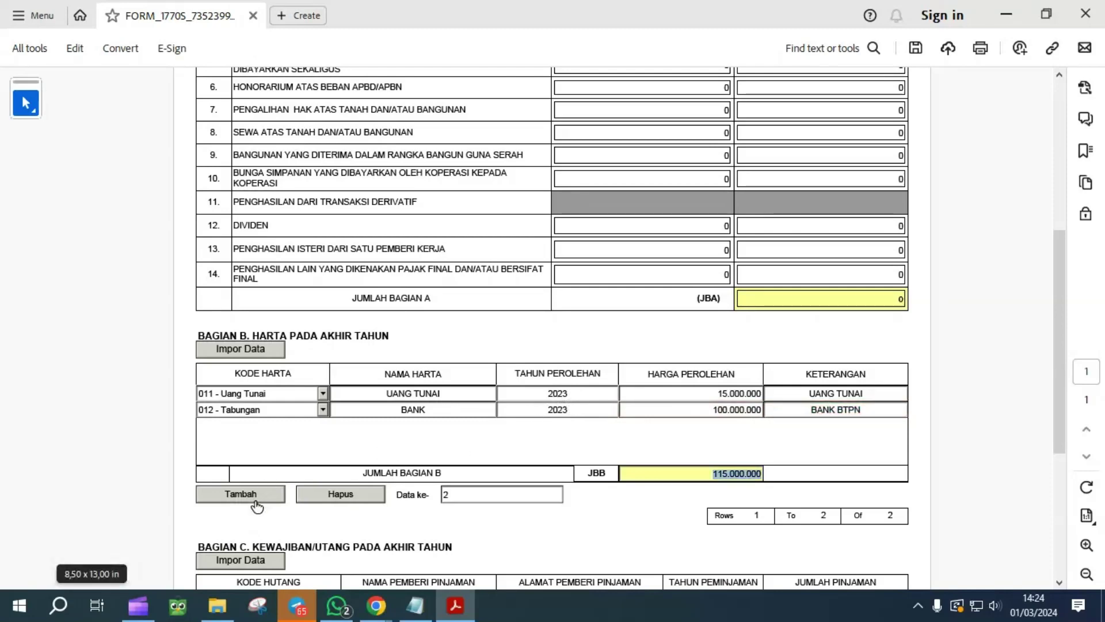
Step: Add asset row 043 Mobil: MOBIL, 2023, 250.000.000, described as MOBIL NEW AVANZA
left_click(256, 505)
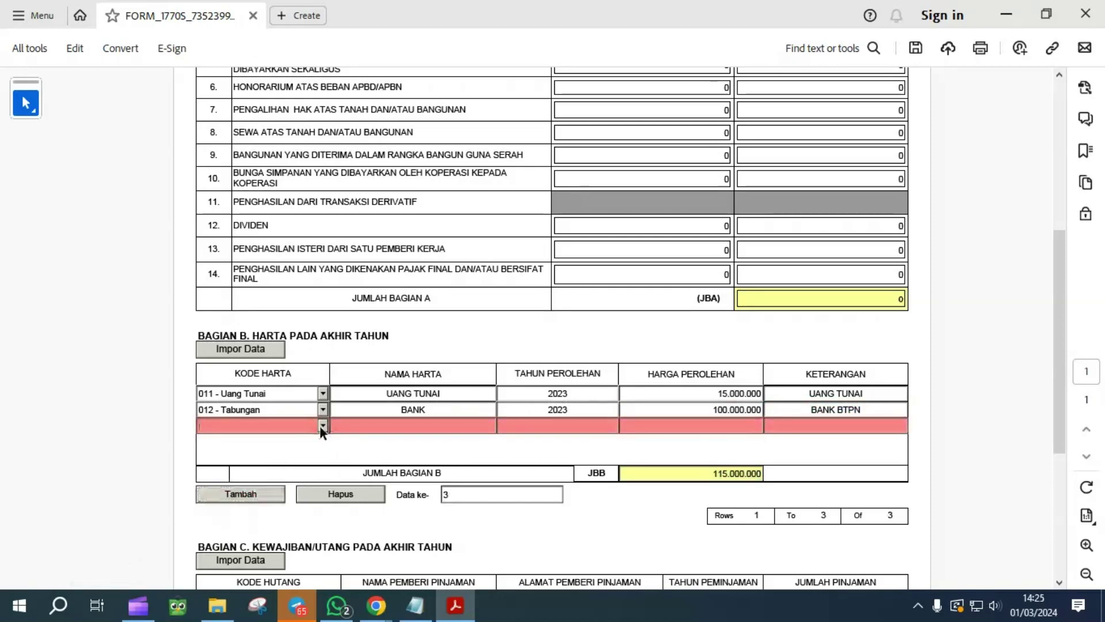
scroll(242, 501, "down", 3)
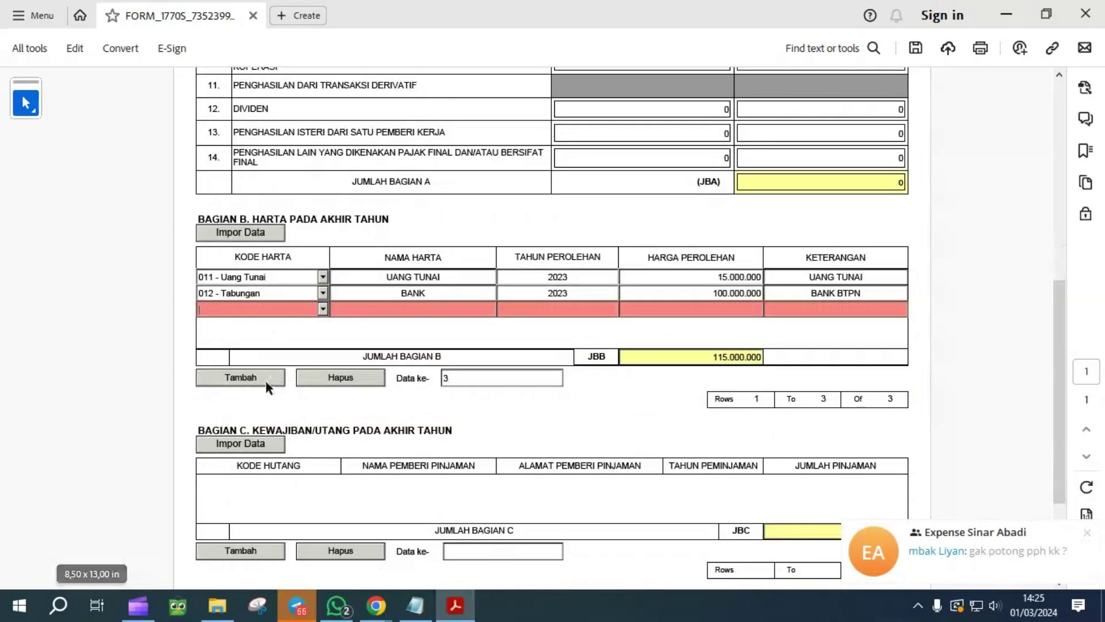
left_click(322, 309)
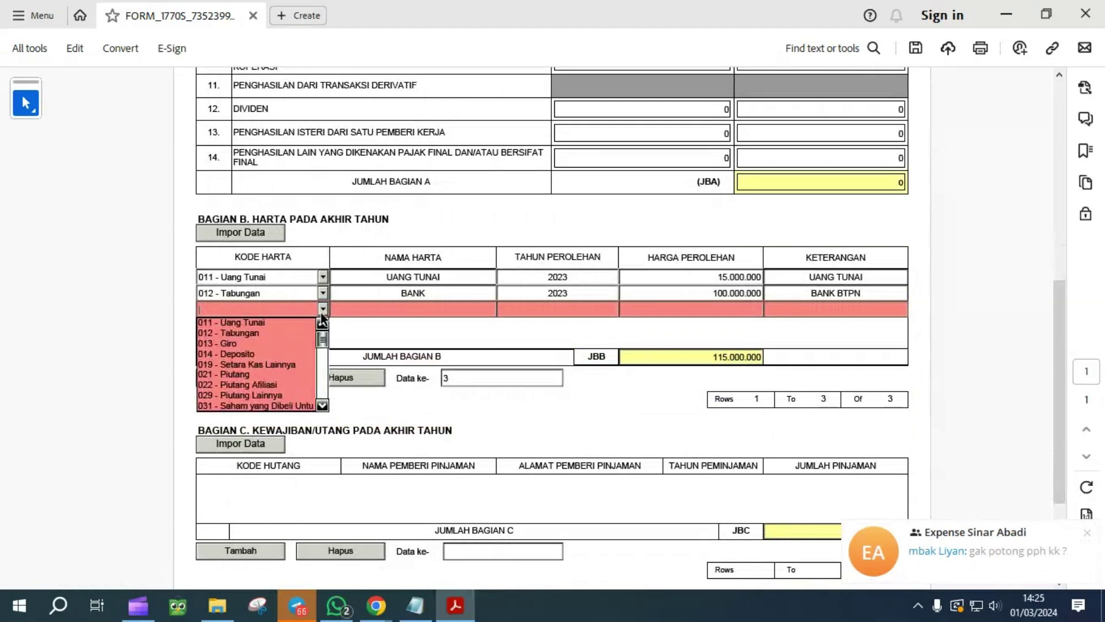
scroll(288, 368, "down", 3)
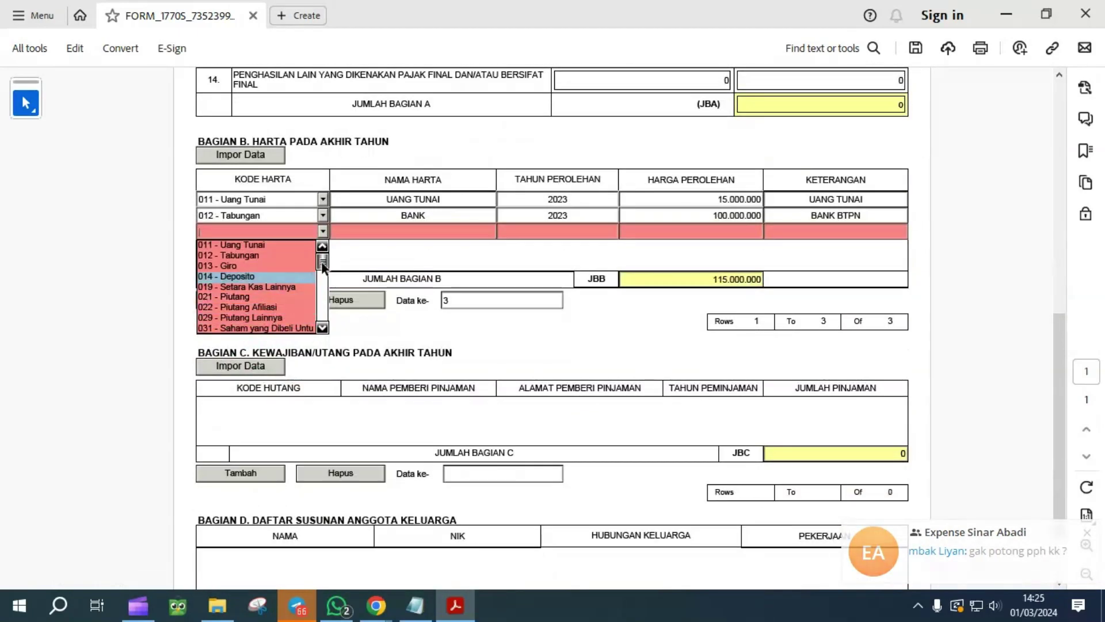
scroll(285, 297, "down", 7)
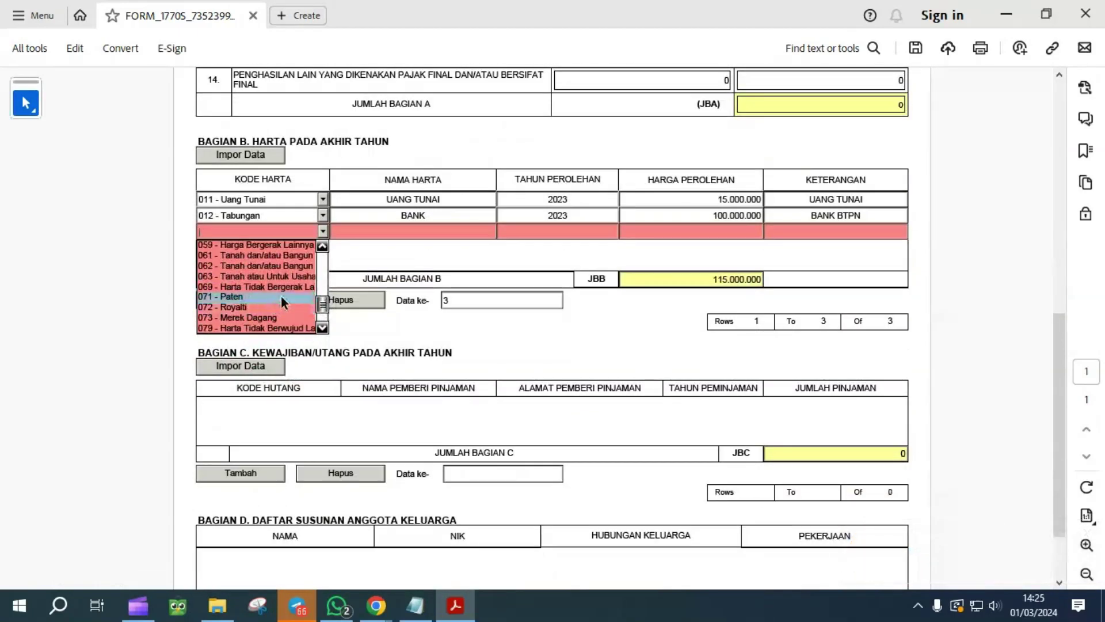
left_click_drag(323, 306, 324, 293)
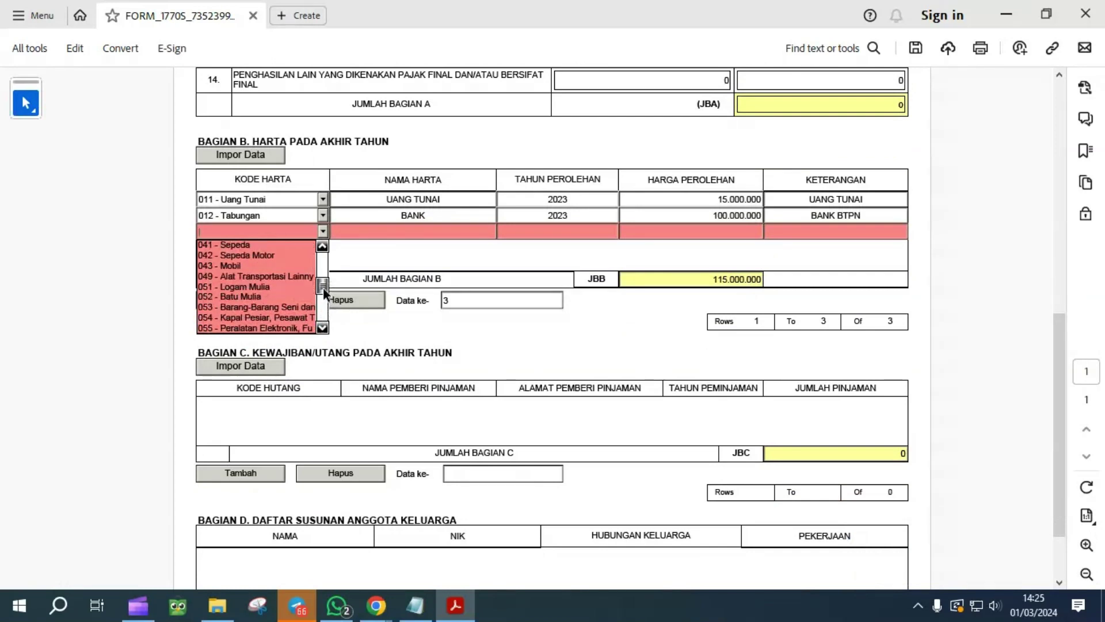
left_click(242, 265)
left_click(382, 230)
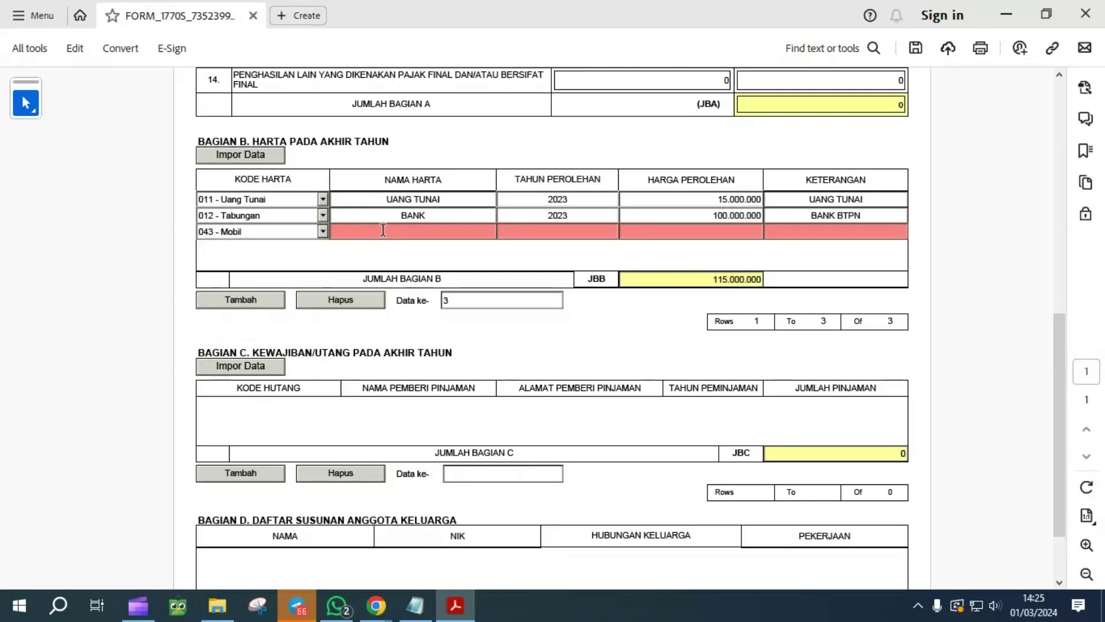
type("MOBIL")
key("Tab")
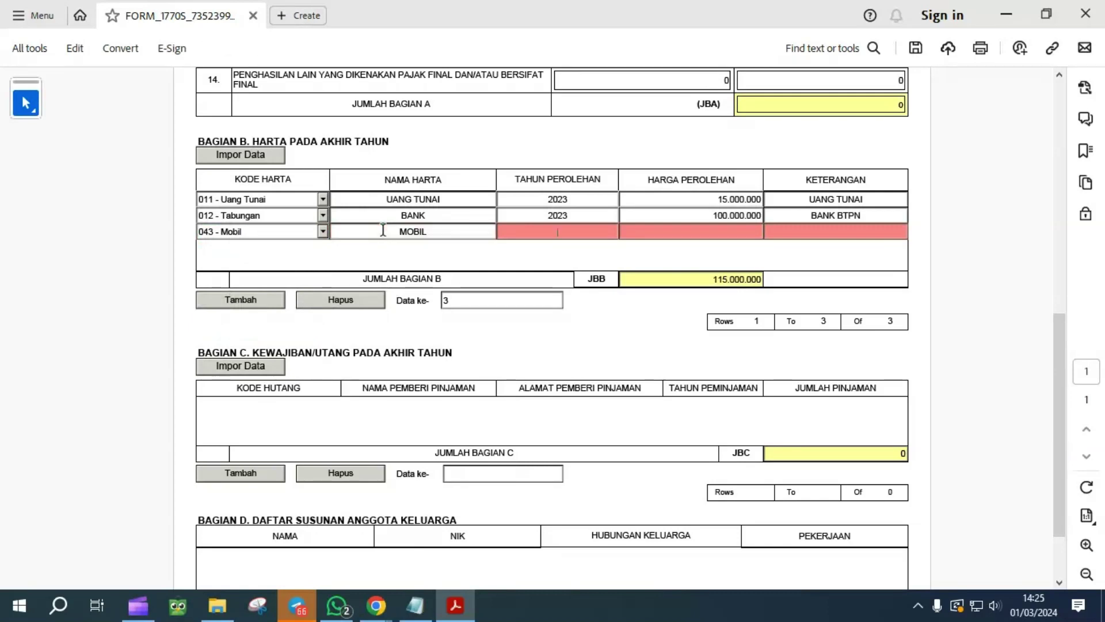
type("2023")
key("Tab")
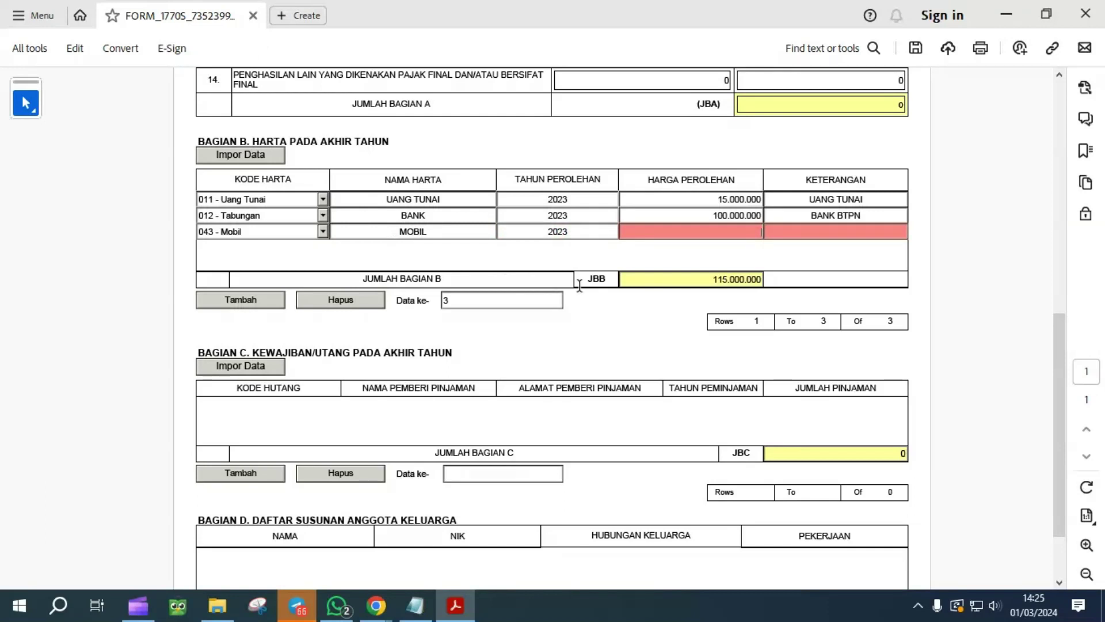
type("250.000.000")
key("Tab")
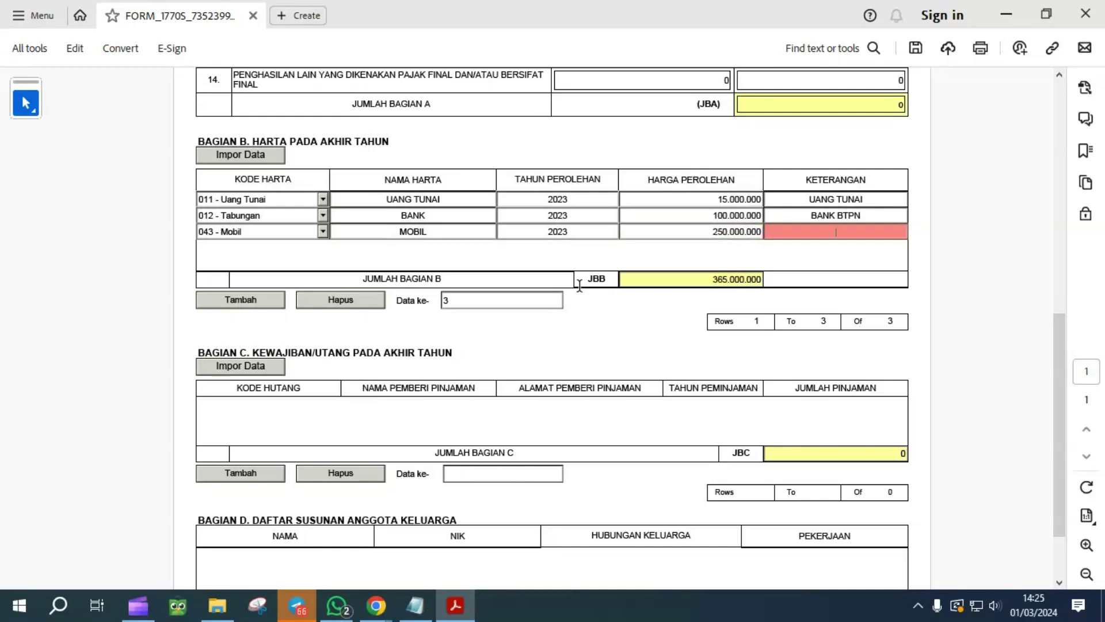
type("MOBIL NEW AVAN")
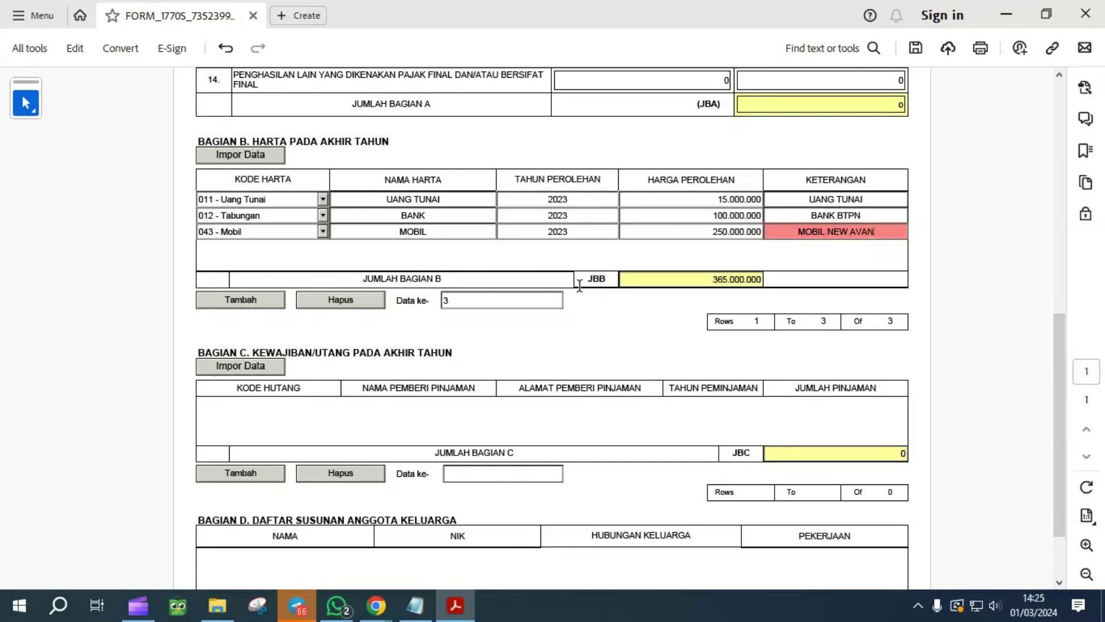
type("ZA")
key("Tab")
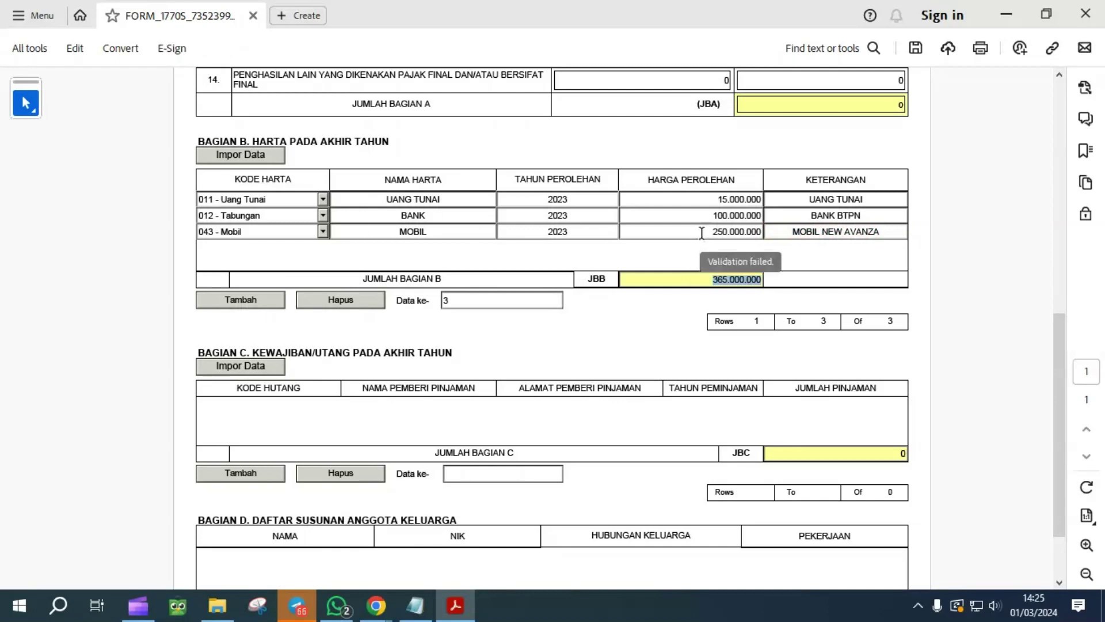
Step: Add a Bagian C liability row with debt code 101, confirming the car's 250.000.000 price
left_click(242, 474)
left_click_drag(681, 232, 770, 233)
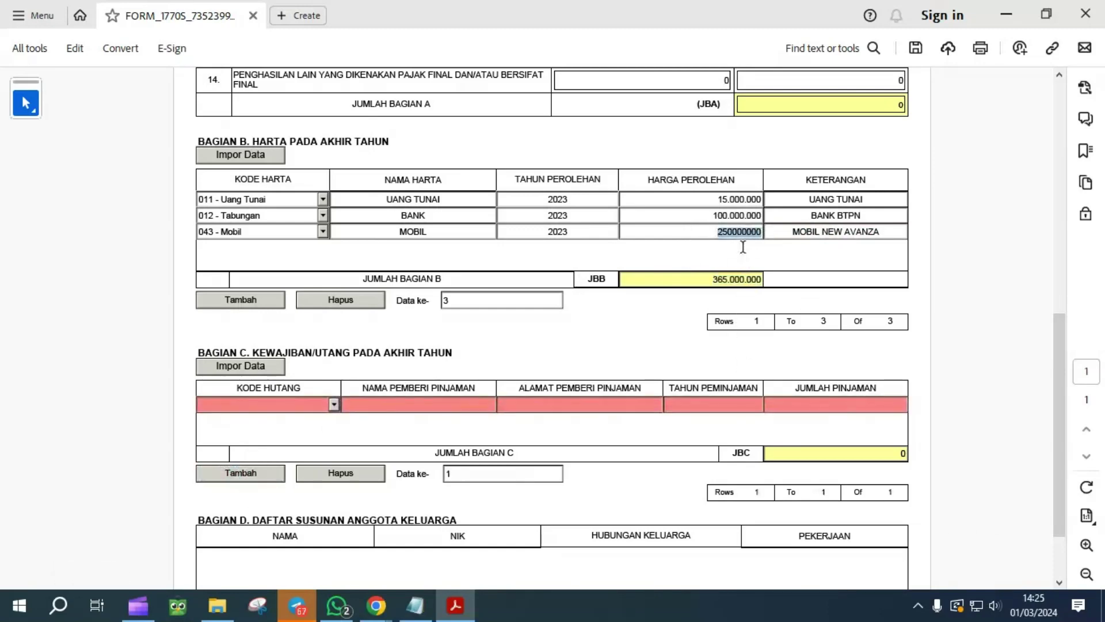
left_click(743, 246)
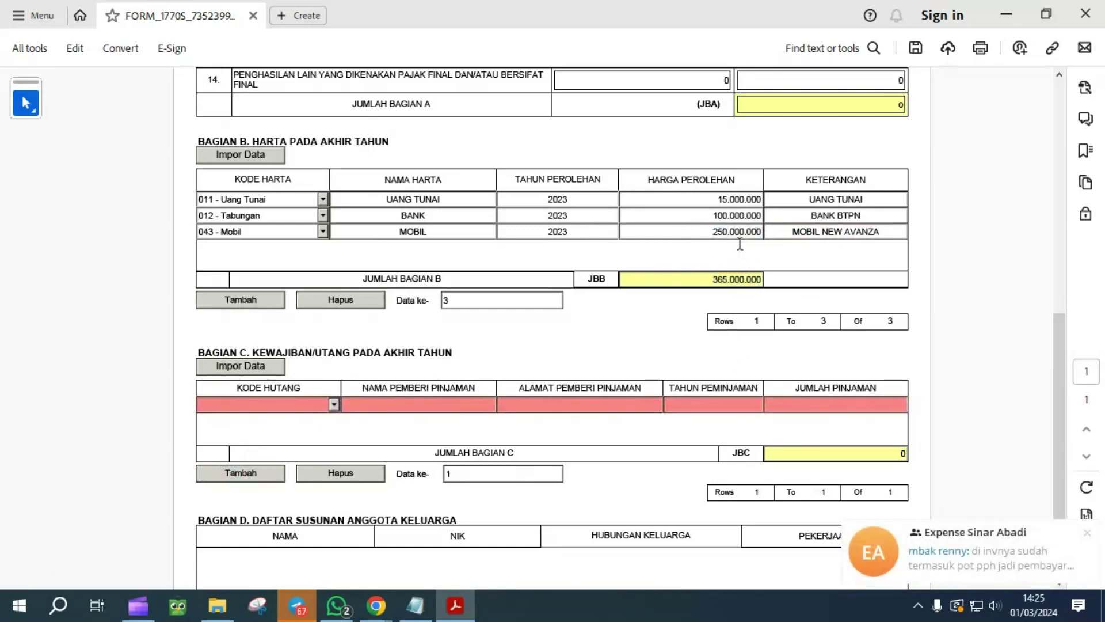
left_click(334, 403)
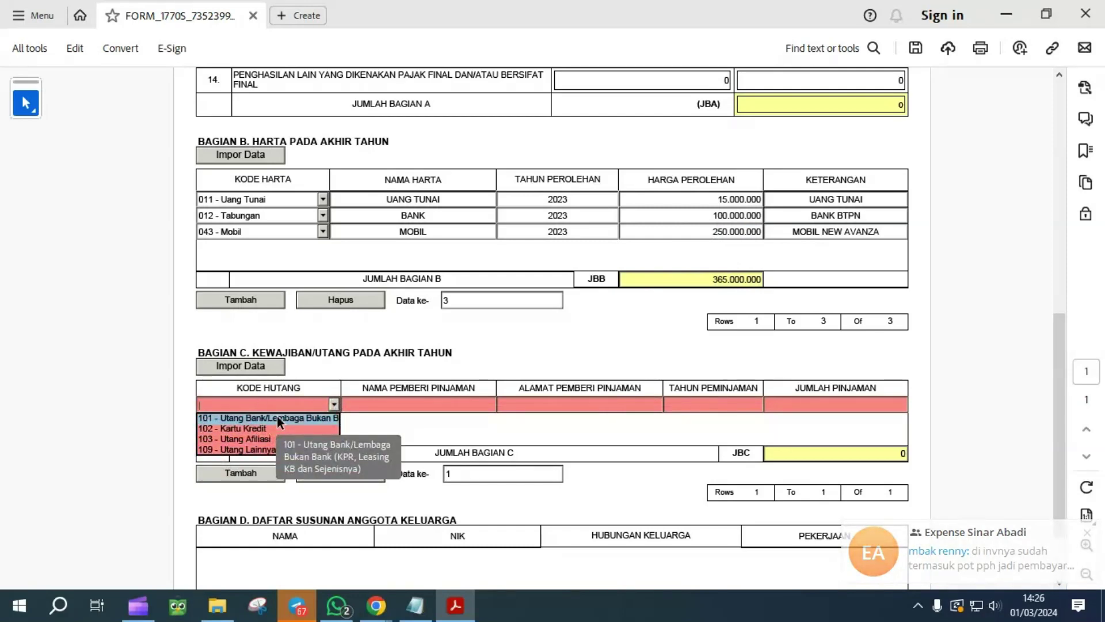
left_click(277, 417)
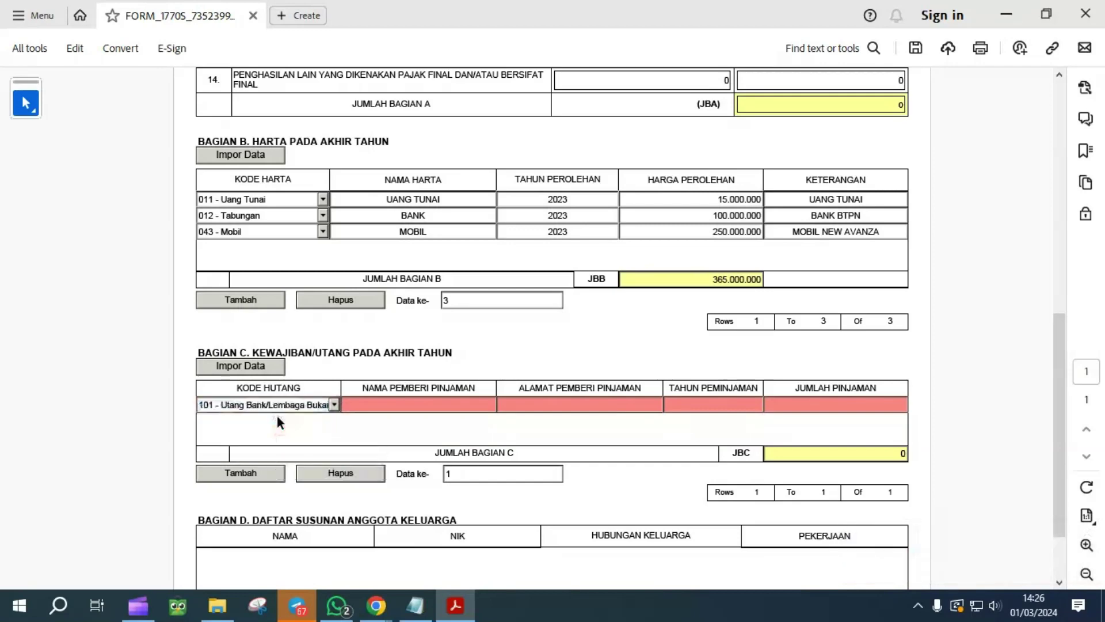
Step: Enter lender BANK BCA, address JAKARTA and loan year 2023
left_click(395, 410)
type("BANK ")
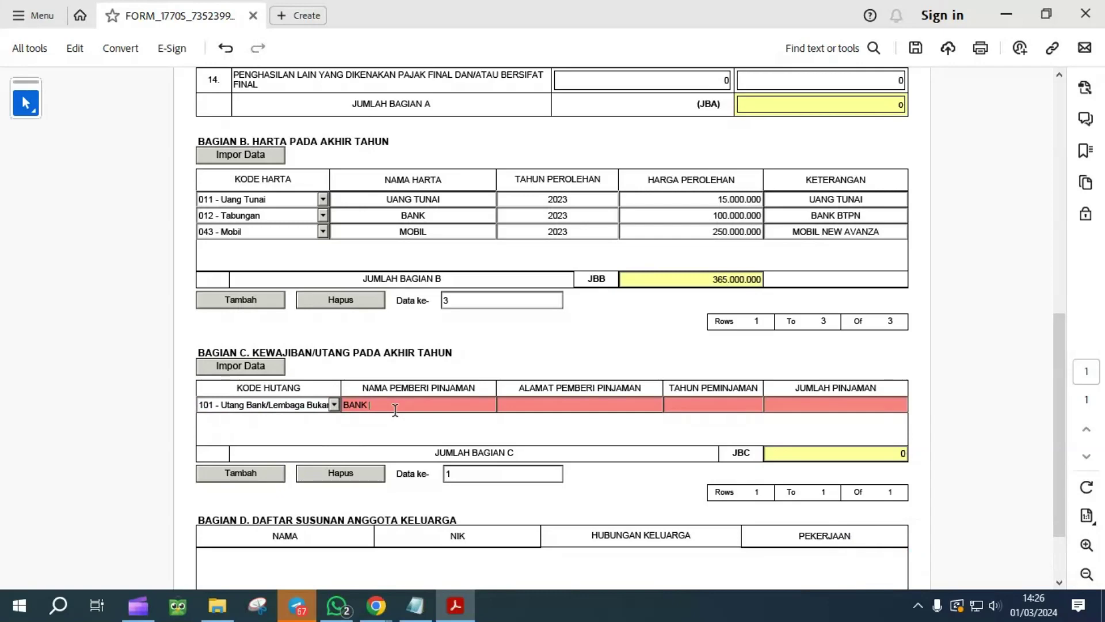
type("BCA")
key("Tab")
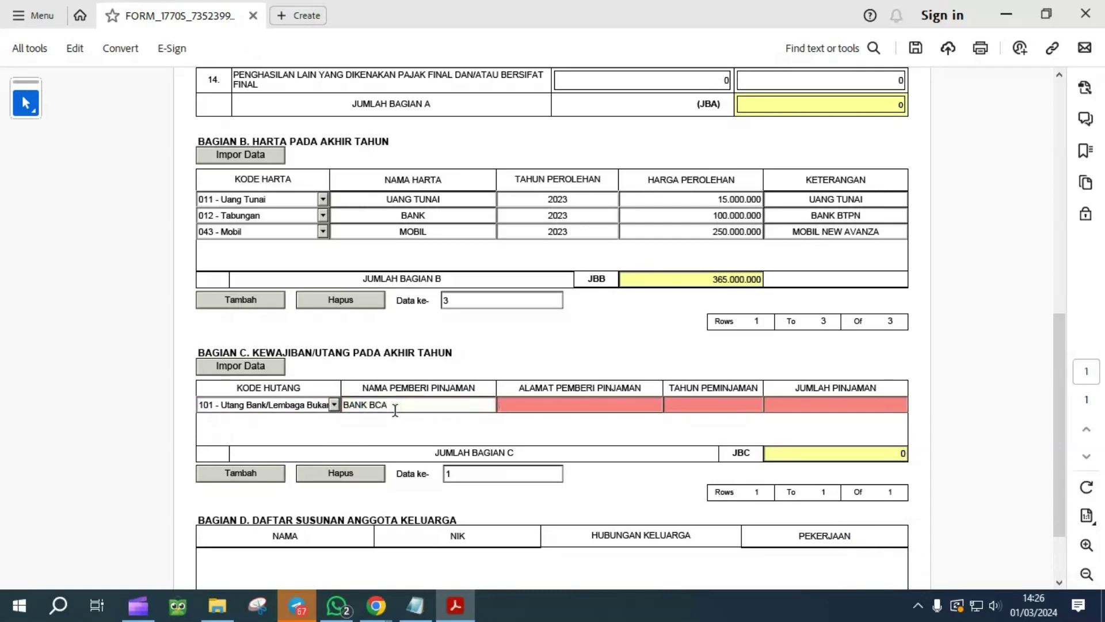
type("JAKARTA")
key("Tab")
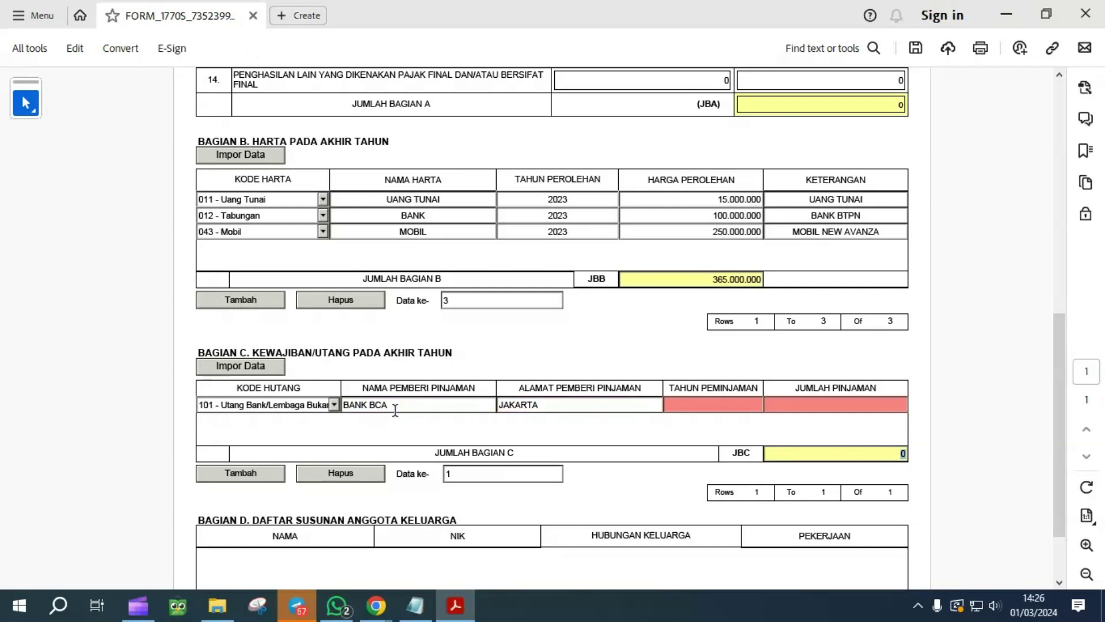
left_click(690, 409)
type("2023")
key("Tab")
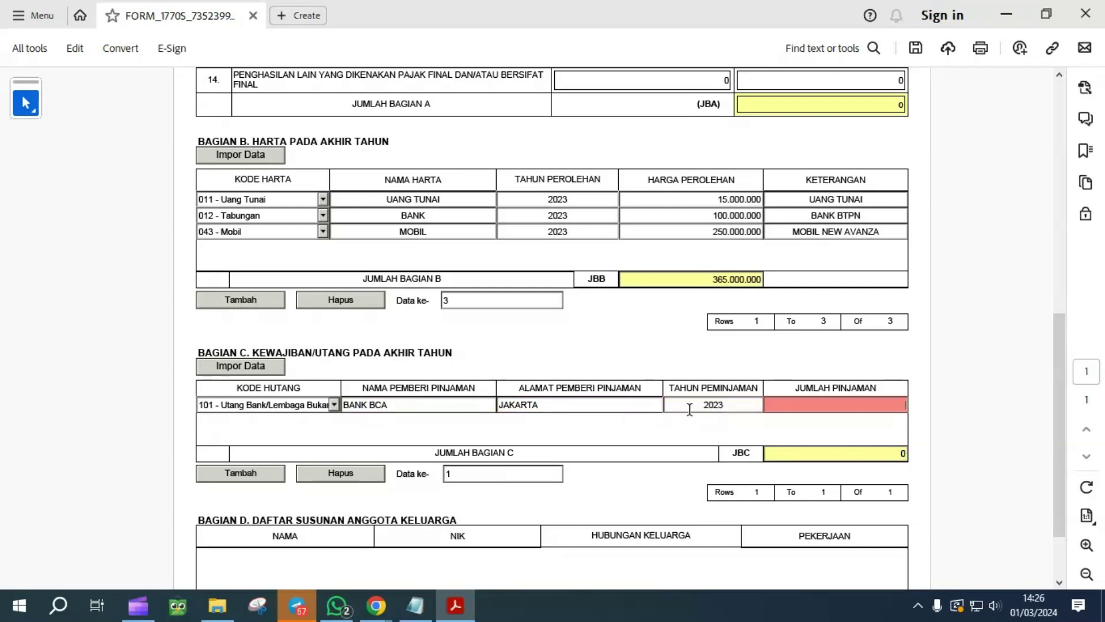
Step: Set the loan amount to 150.000.000 and review the liabilities total
left_click(848, 408)
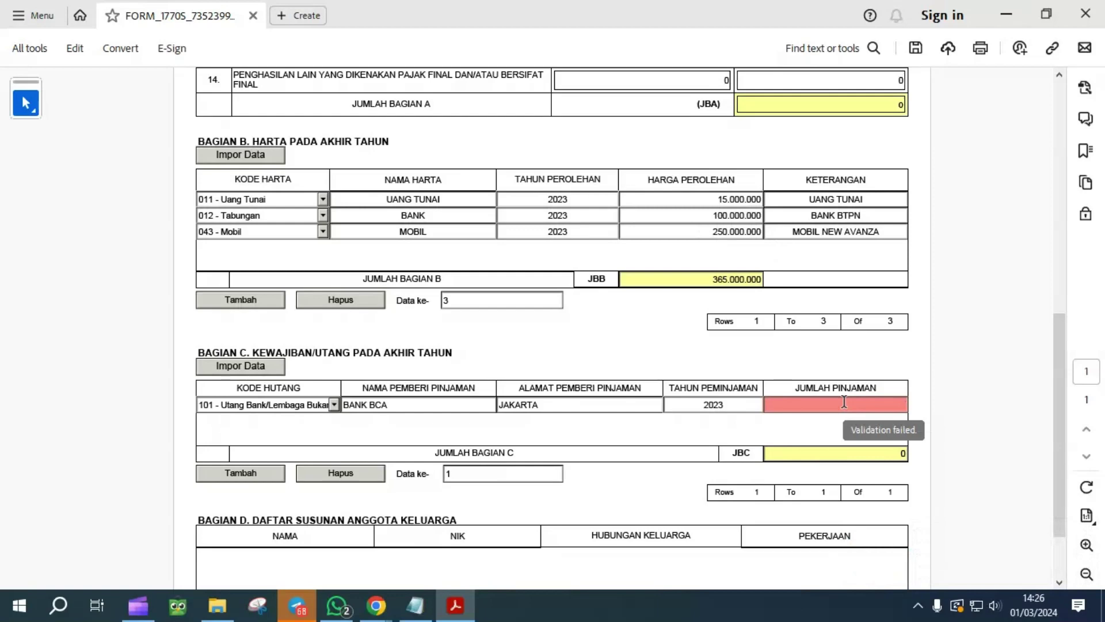
type("150000000")
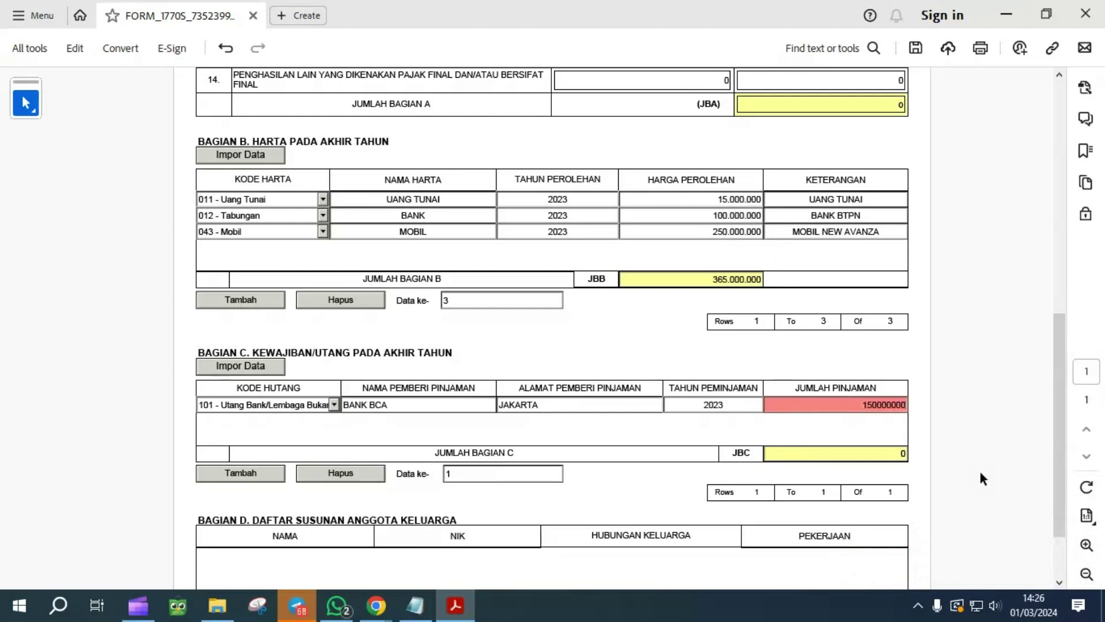
key("BackSpace")
key("Tab")
left_click(880, 406)
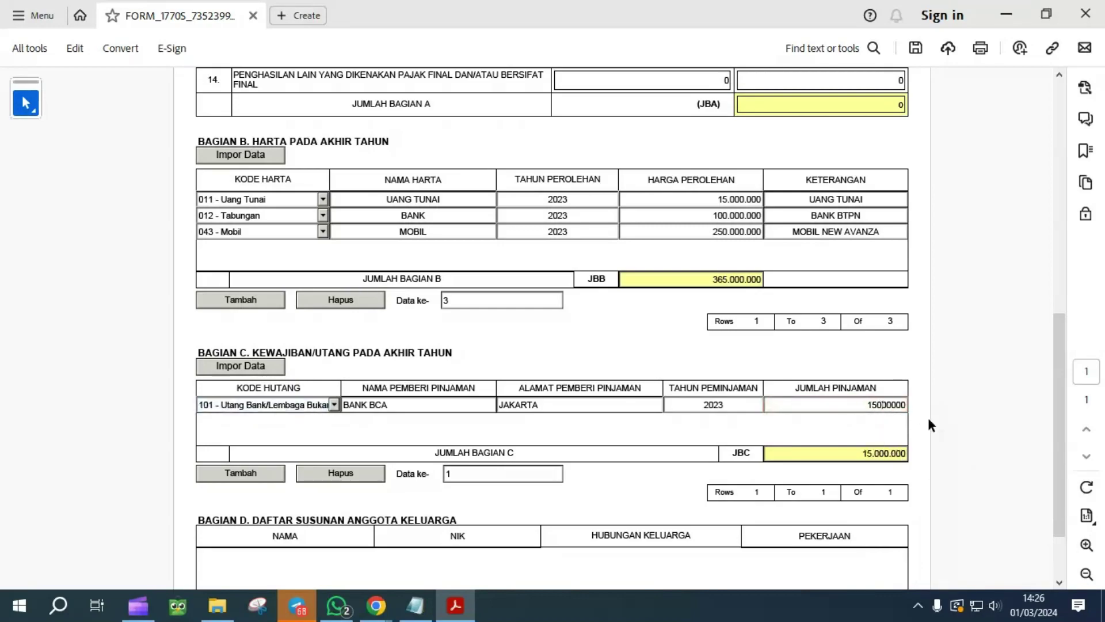
type("0")
key("Tab")
scroll(506, 403, "down", 3)
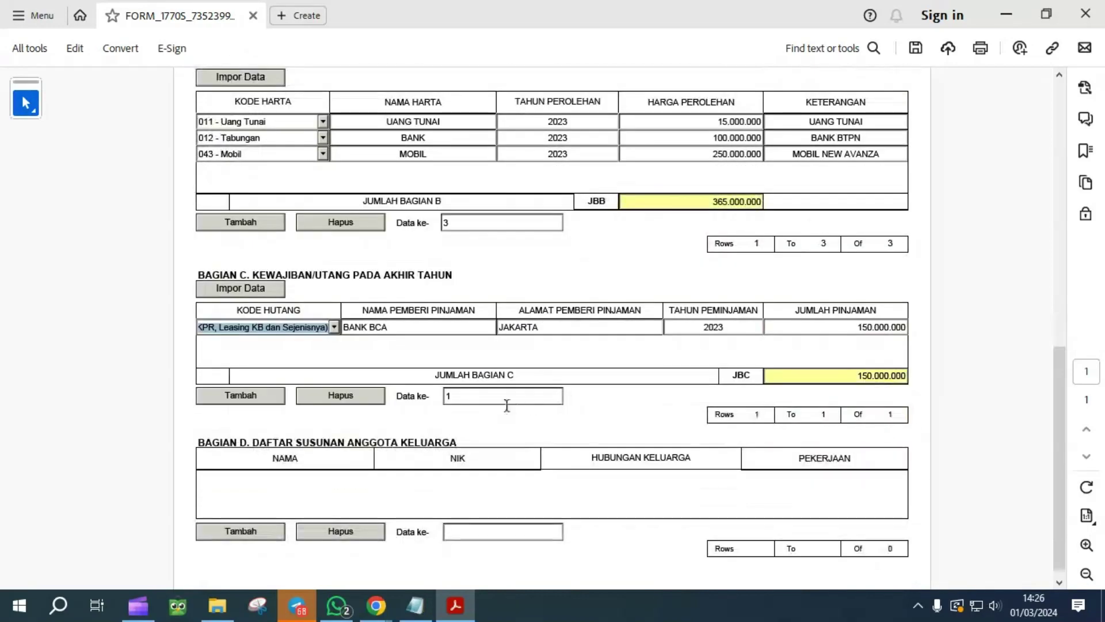
scroll(468, 417, "up", 12)
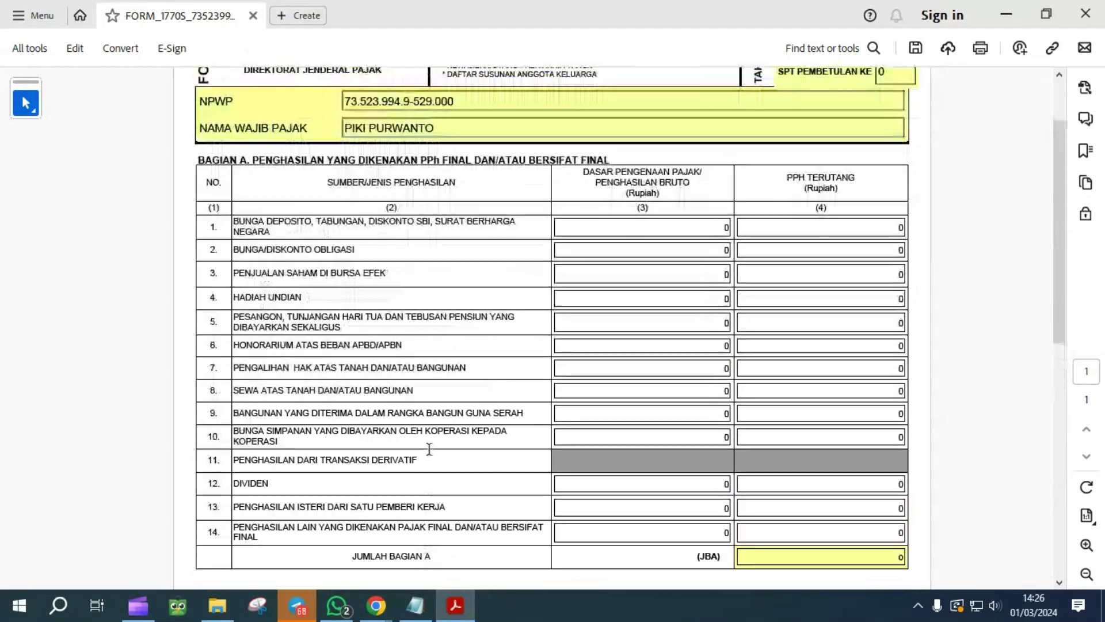
scroll(429, 448, "down", 15)
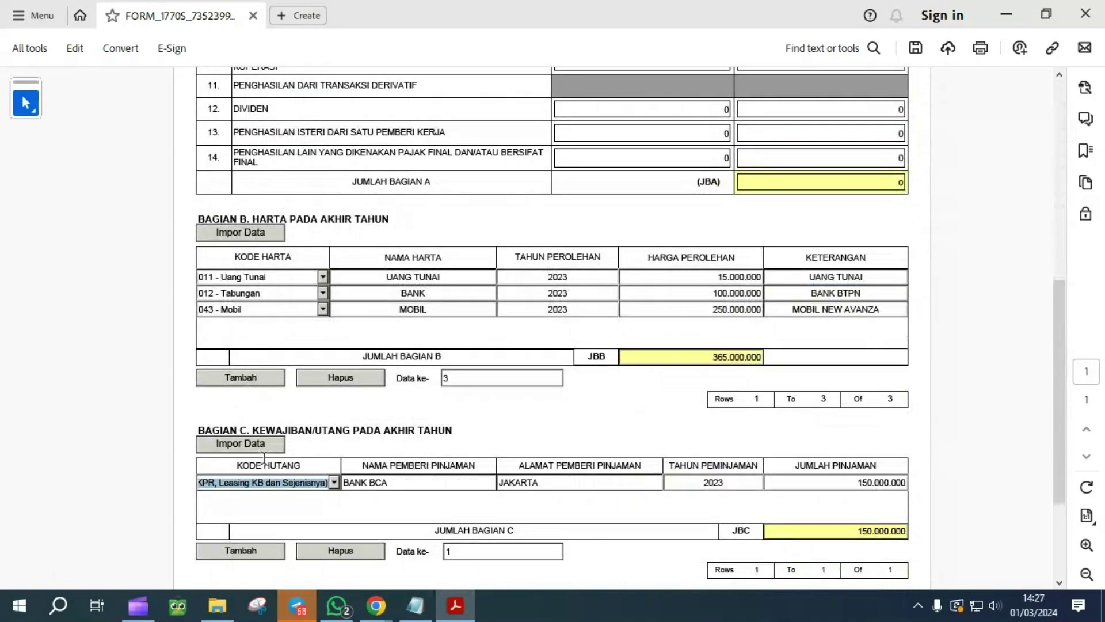
scroll(262, 472, "down", 1)
scroll(726, 348, "up", 16)
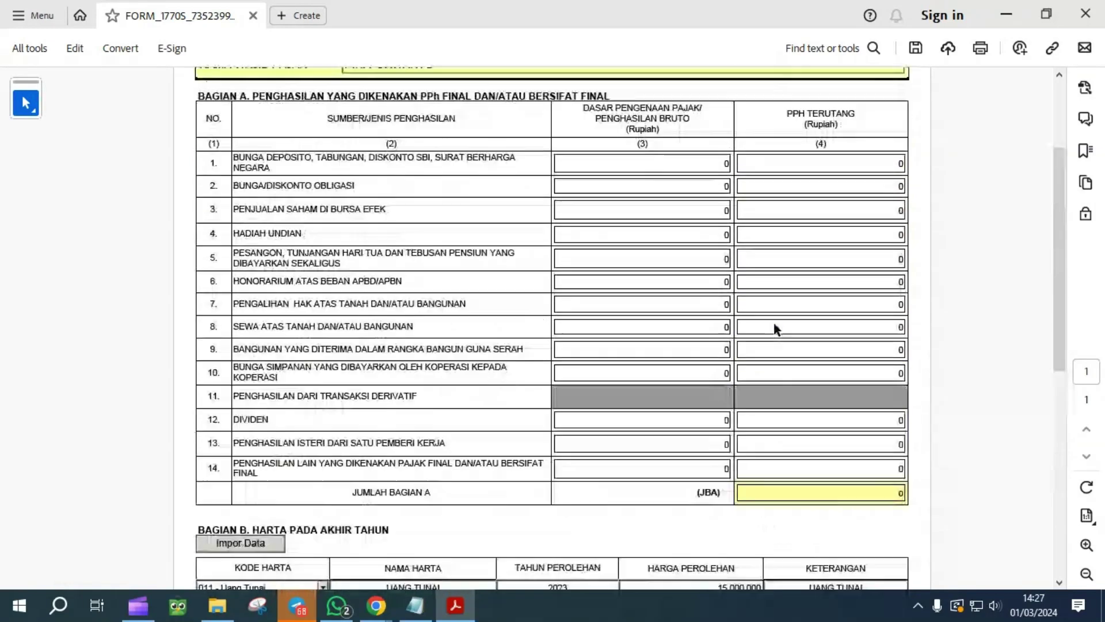
scroll(332, 410, "down", 15)
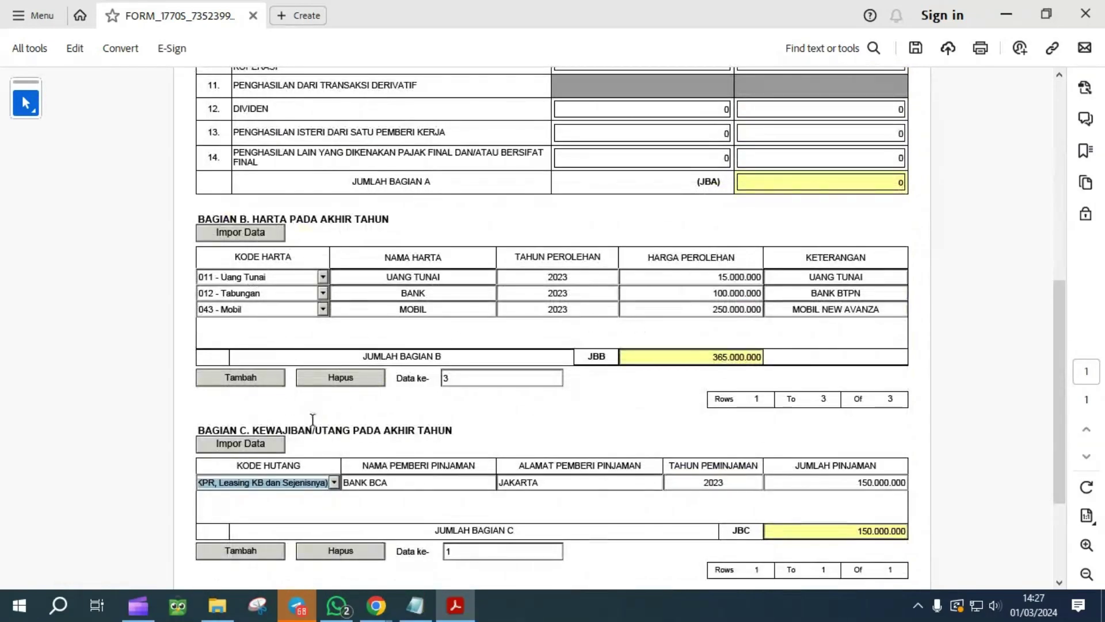
scroll(850, 483, "down", 4)
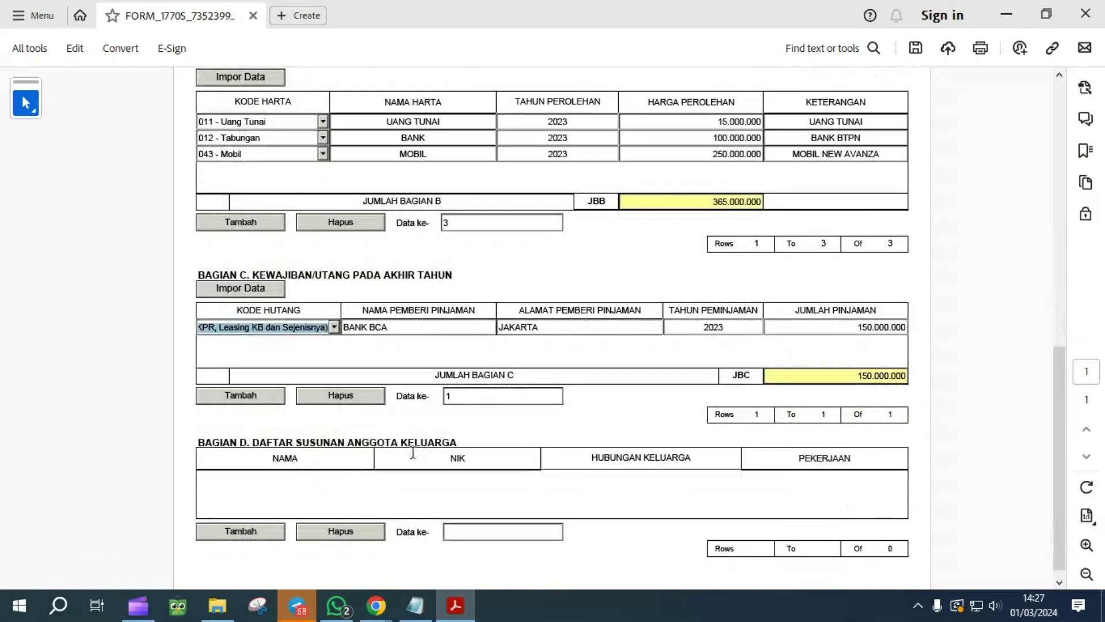
scroll(721, 360, "up", 20)
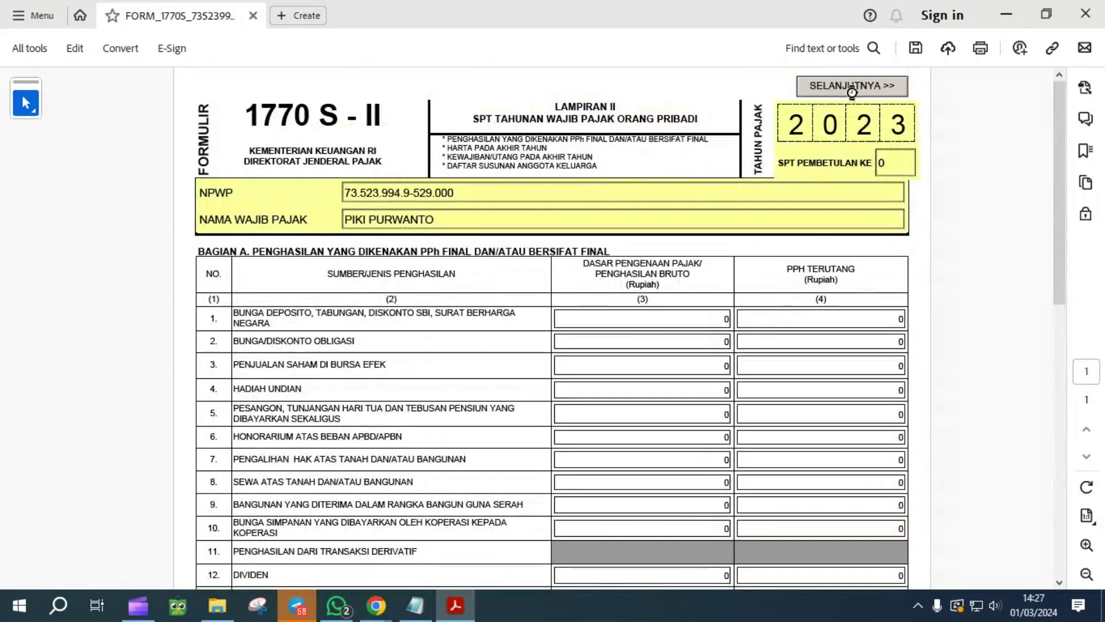
Step: Go on to the 1770 S-I attachment page and point out Bagian A
left_click(854, 92)
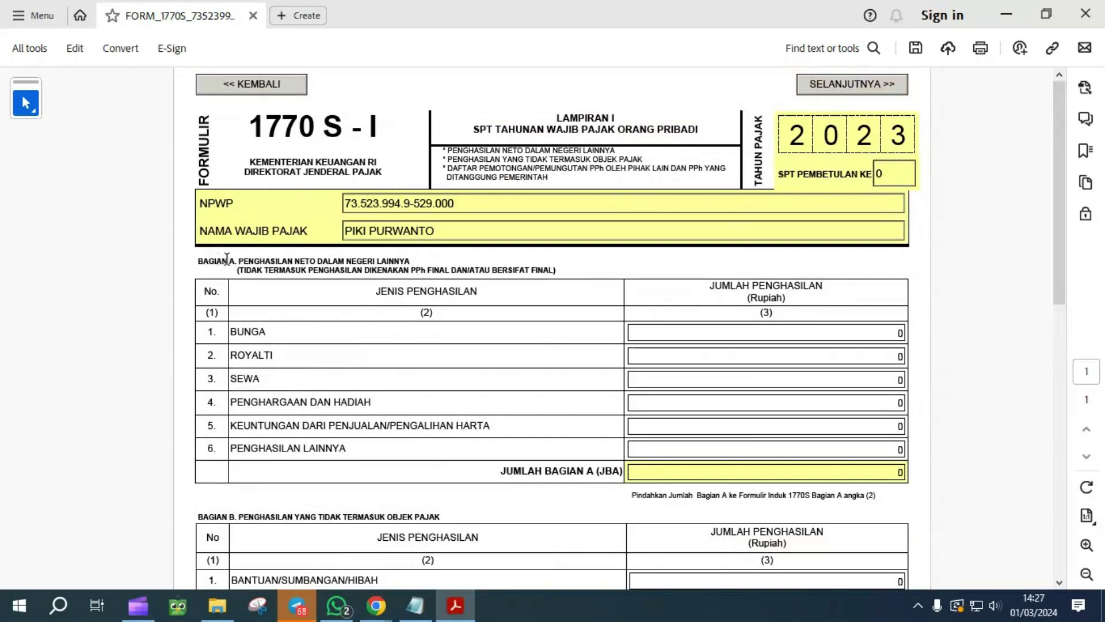
left_click_drag(225, 258, 413, 260)
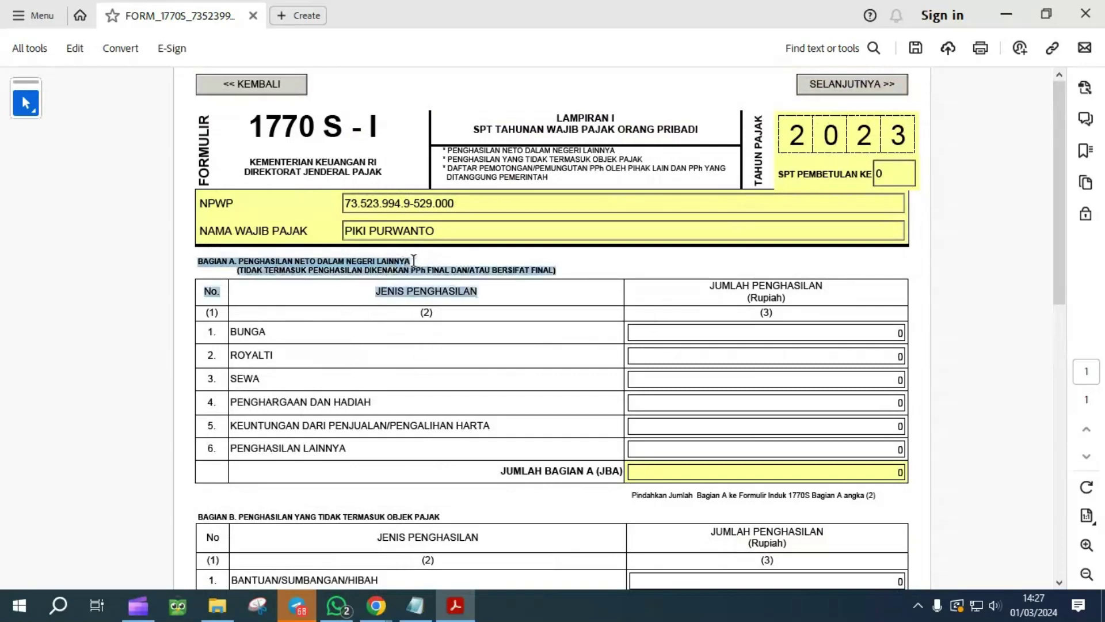
left_click(419, 274)
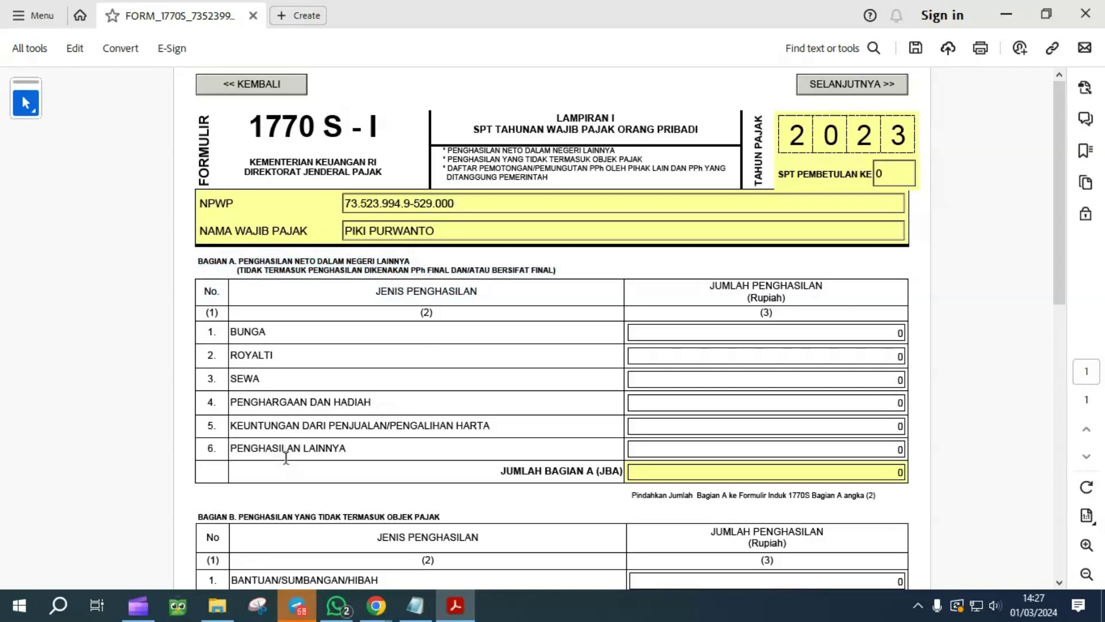
Step: Replace the 0 in row 6 Penghasilan Lainnya with 10.000.000
left_click(705, 447)
double_click(705, 447)
type("10000000")
key("Tab")
scroll(668, 454, "down", 3)
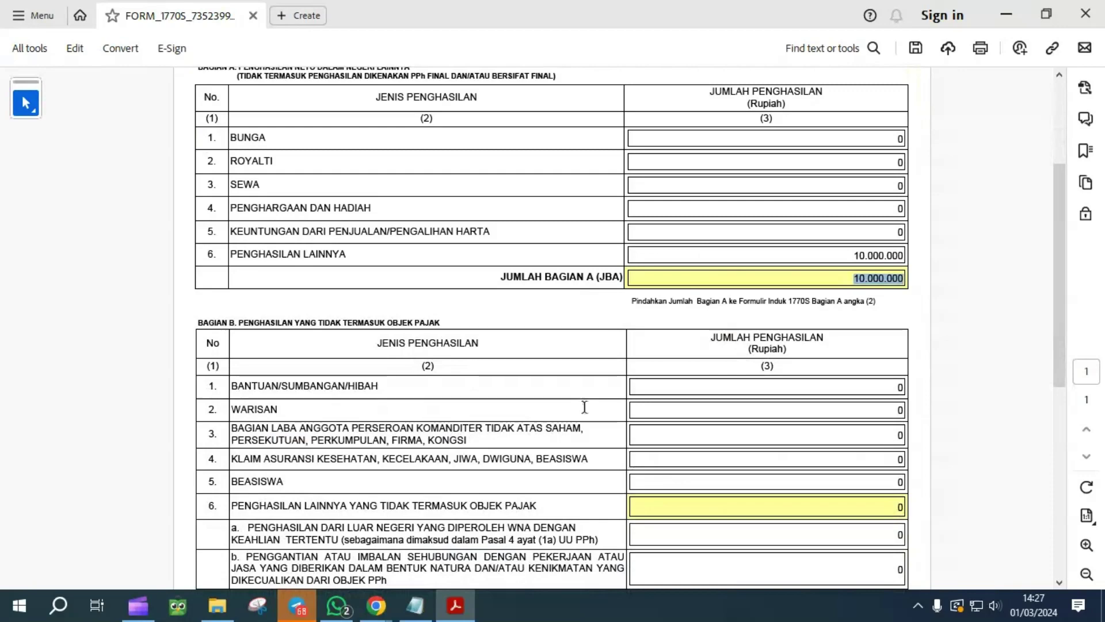
scroll(584, 406, "down", 1)
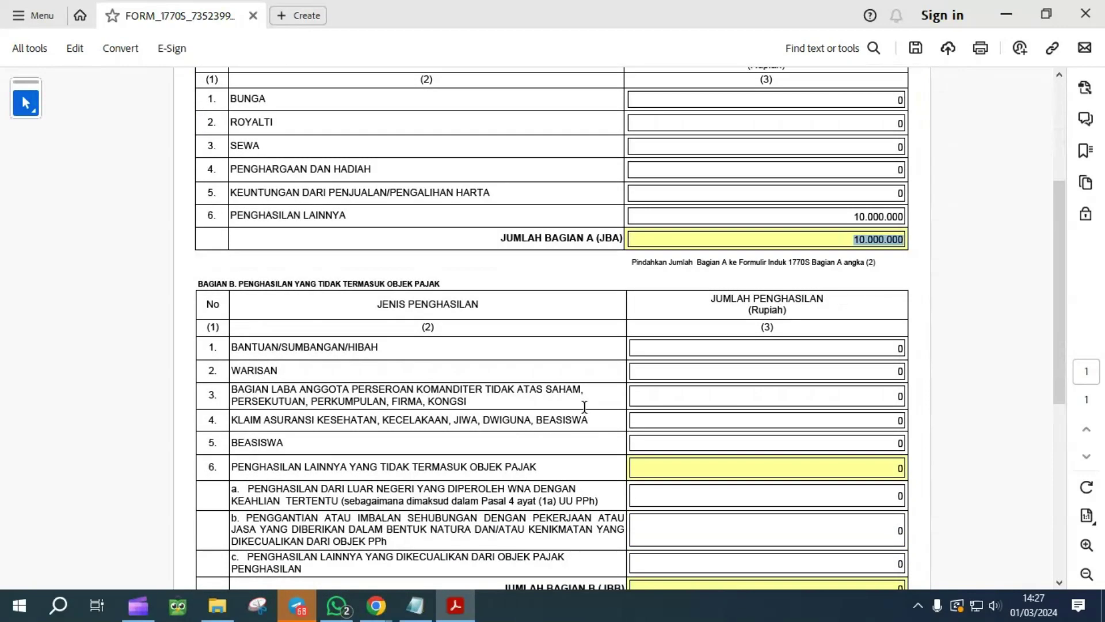
scroll(584, 407, "down", 8)
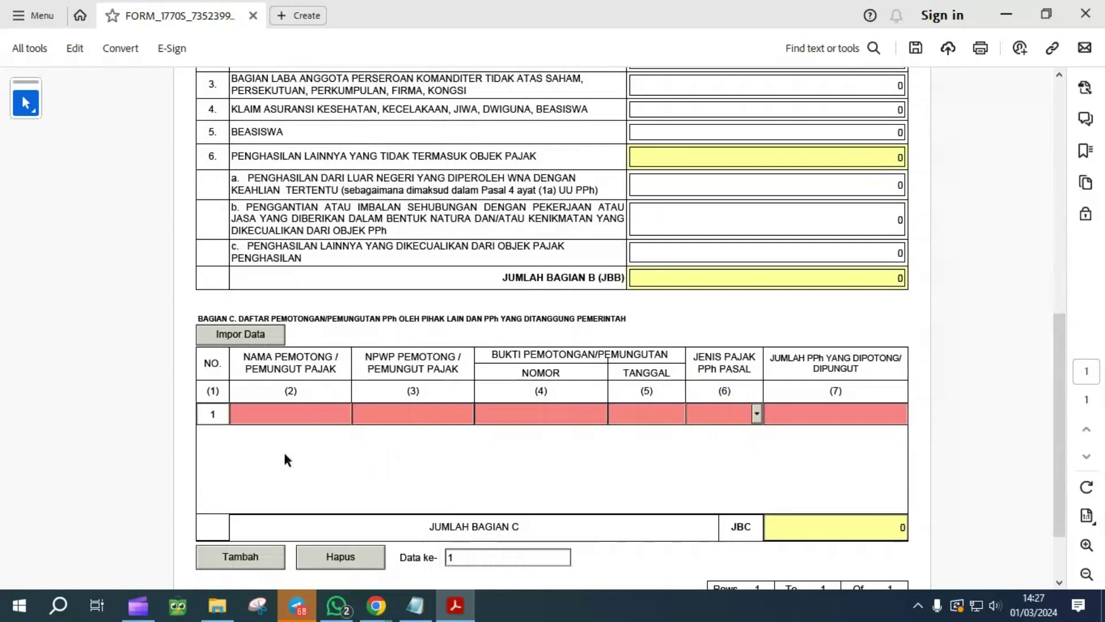
Step: Enter the withholder's name and a placeholder 15-digit NPWP in Bagian C row 1
left_click(291, 415)
type("0")
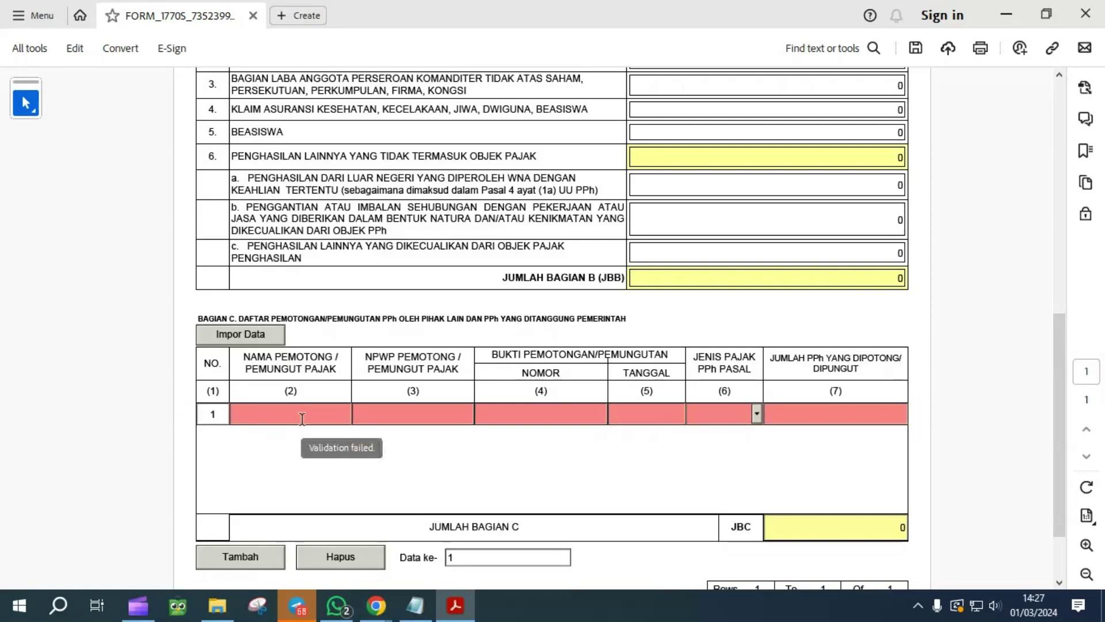
key("BackSpace")
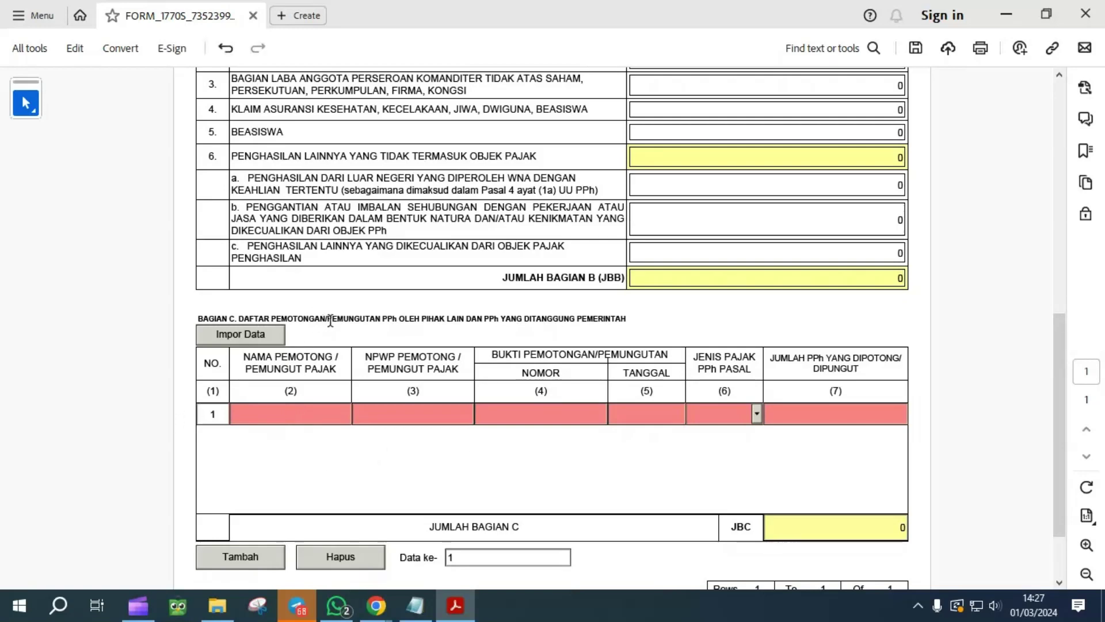
left_click_drag(331, 320, 623, 321)
left_click(329, 433)
scroll(406, 452, "down", 3)
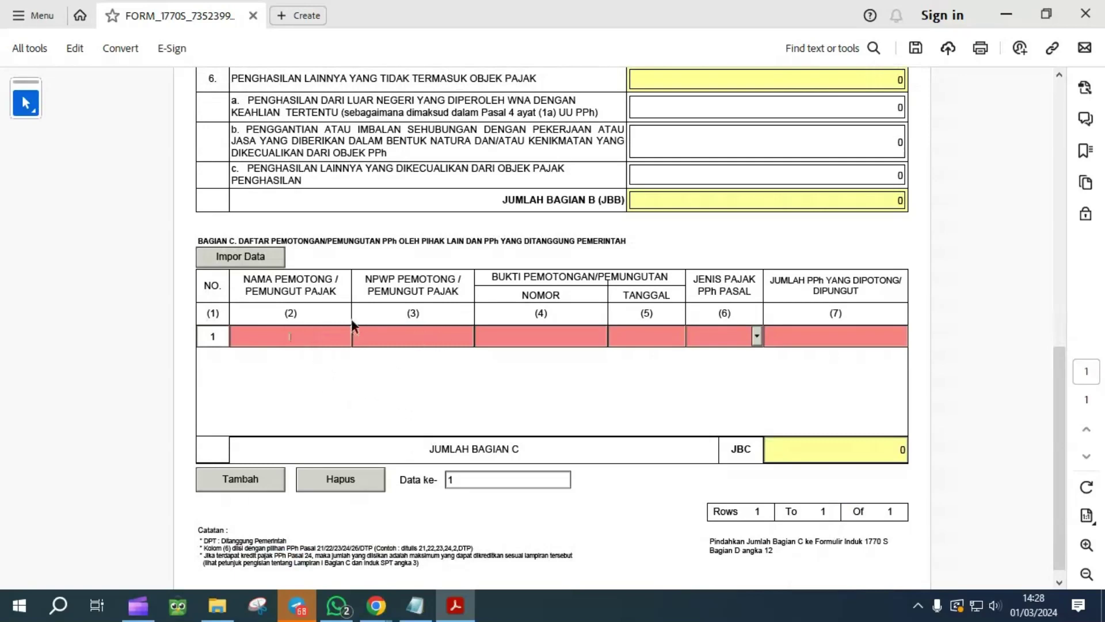
type("11")
key("Tab")
type("111")
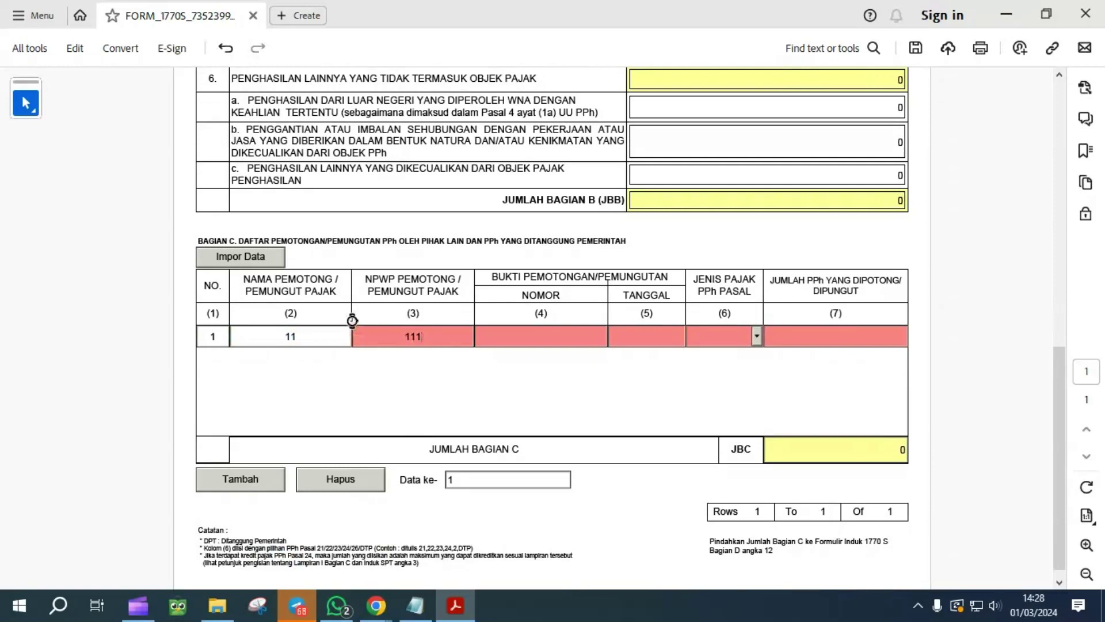
key("Tab")
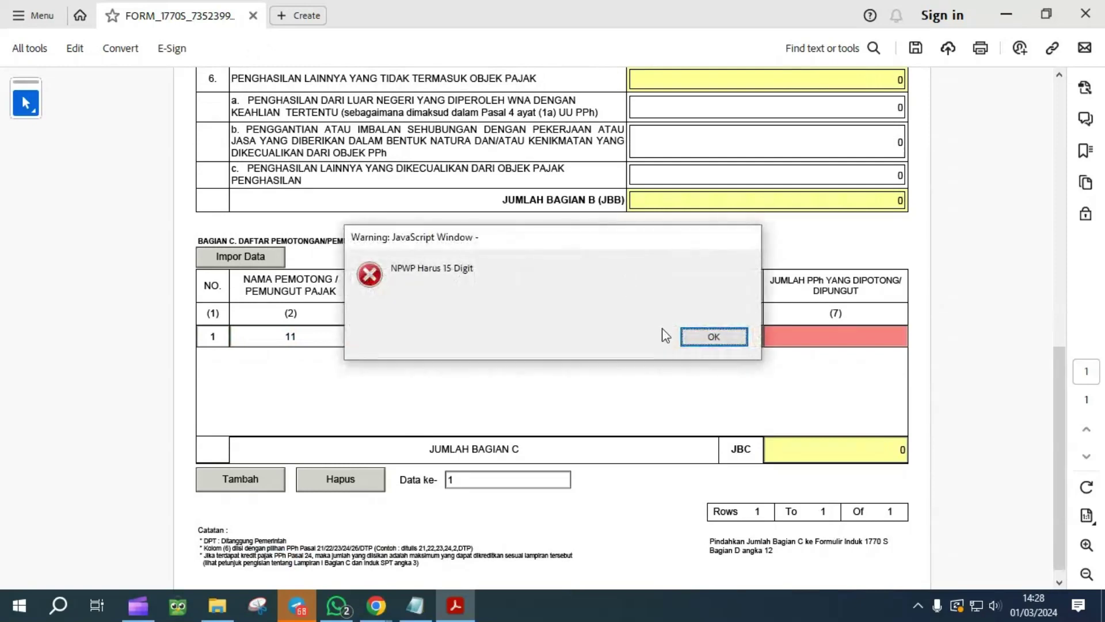
left_click(714, 334)
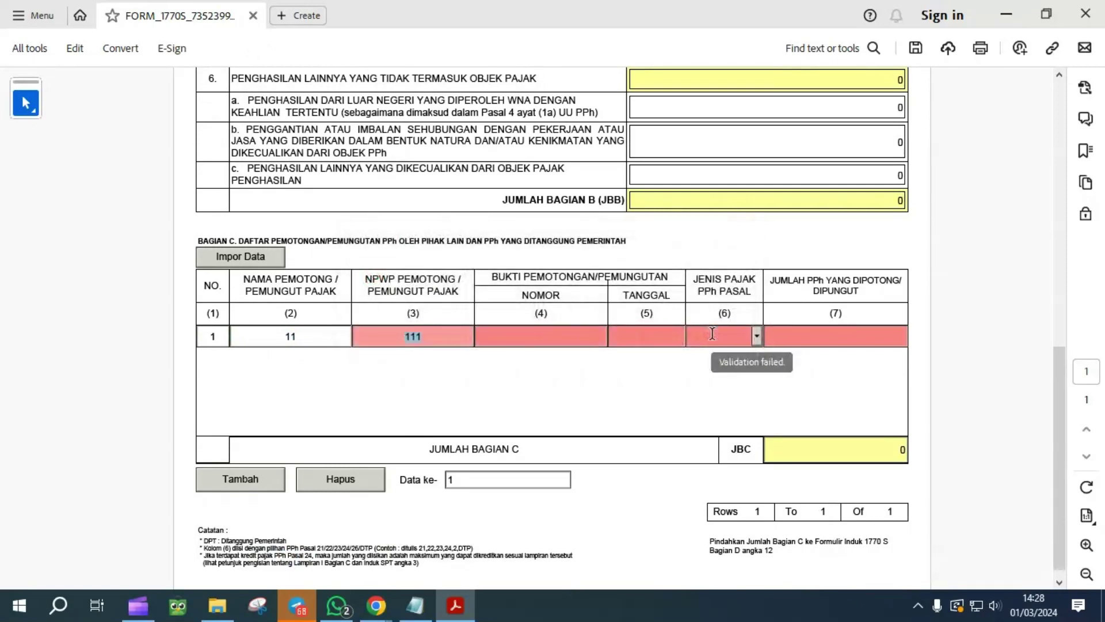
type("111111111111111")
key("Tab")
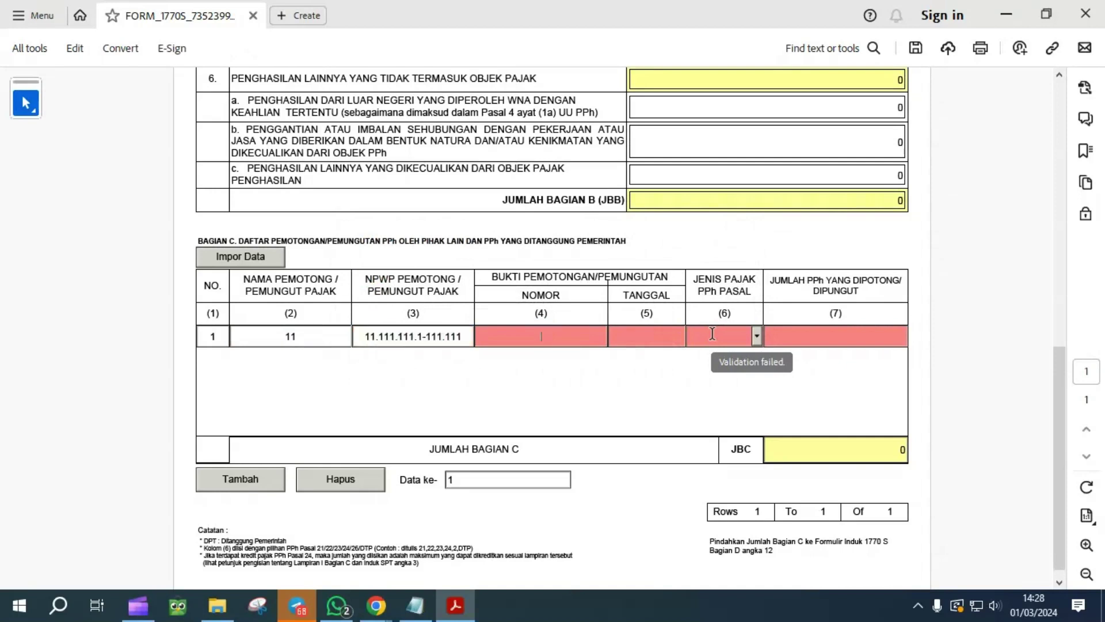
Step: Set slip number 0 and slip date 31/12/2023
type("0")
key("Tab")
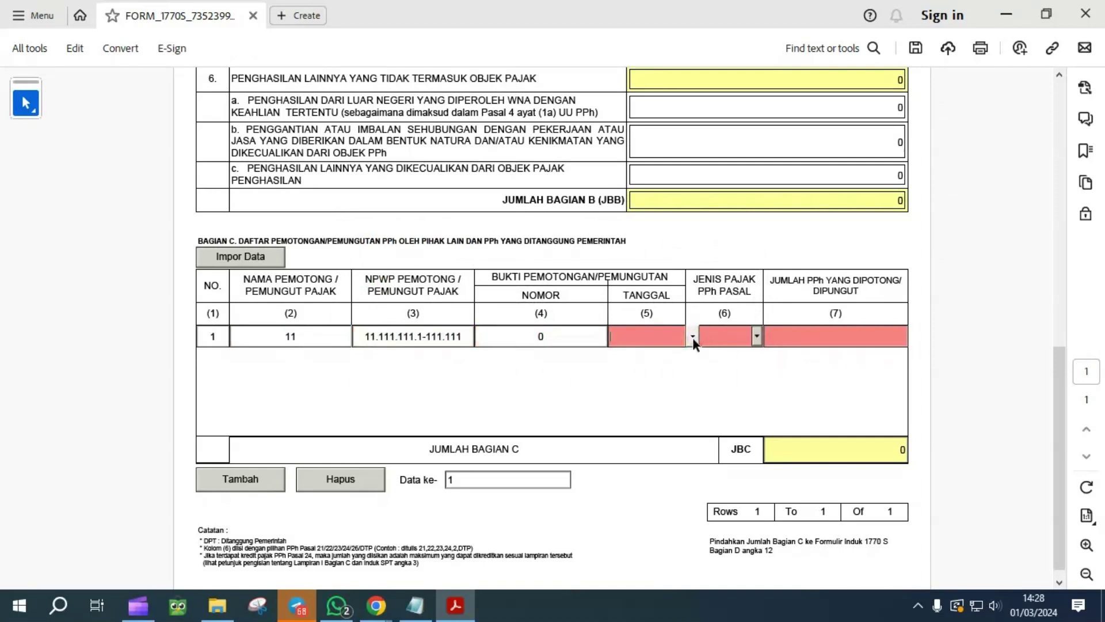
left_click(693, 337)
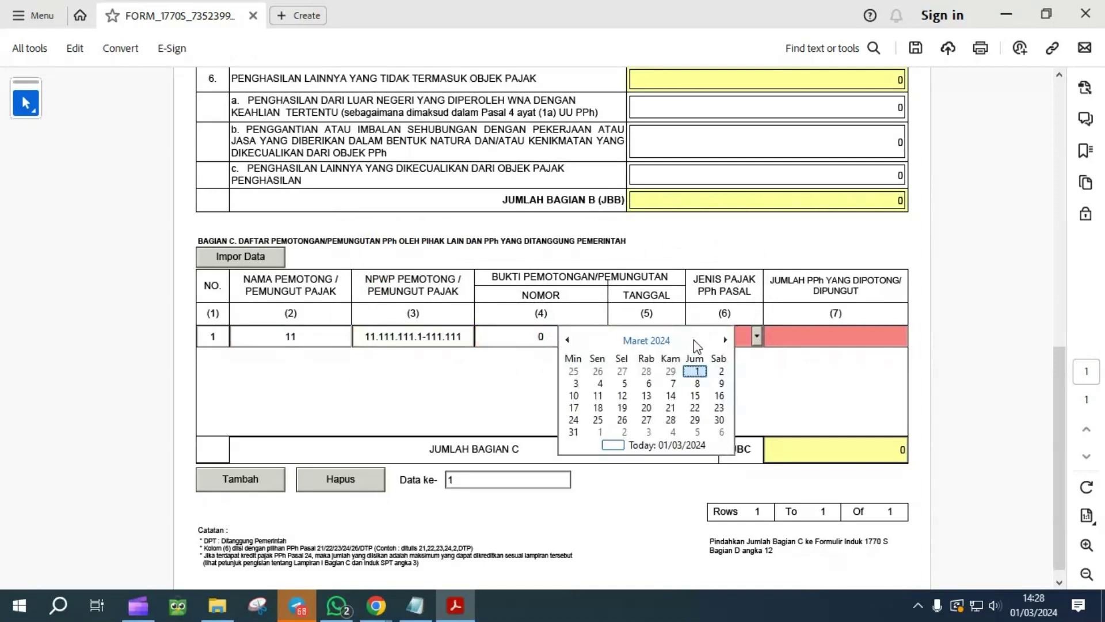
left_click(574, 433)
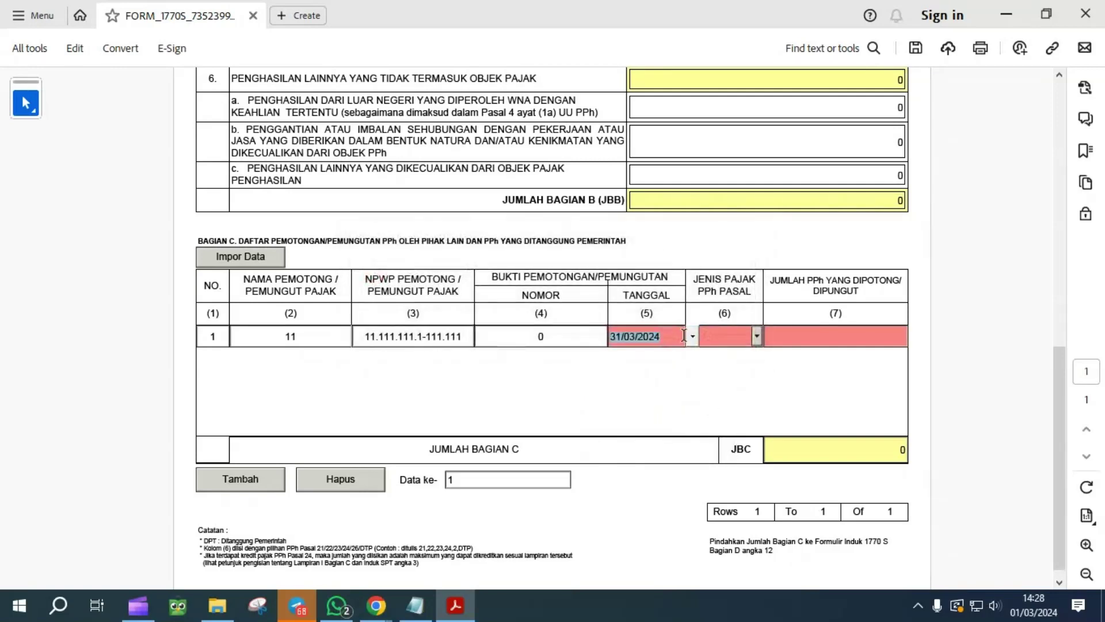
left_click(692, 336)
left_click(567, 340)
left_click(567, 340)
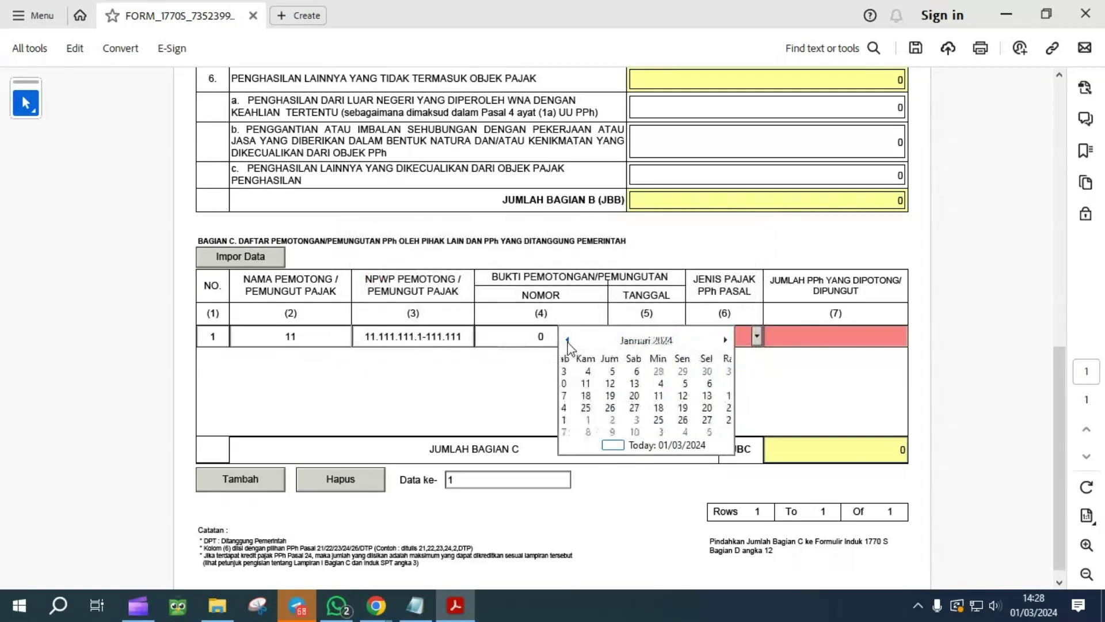
left_click(574, 371)
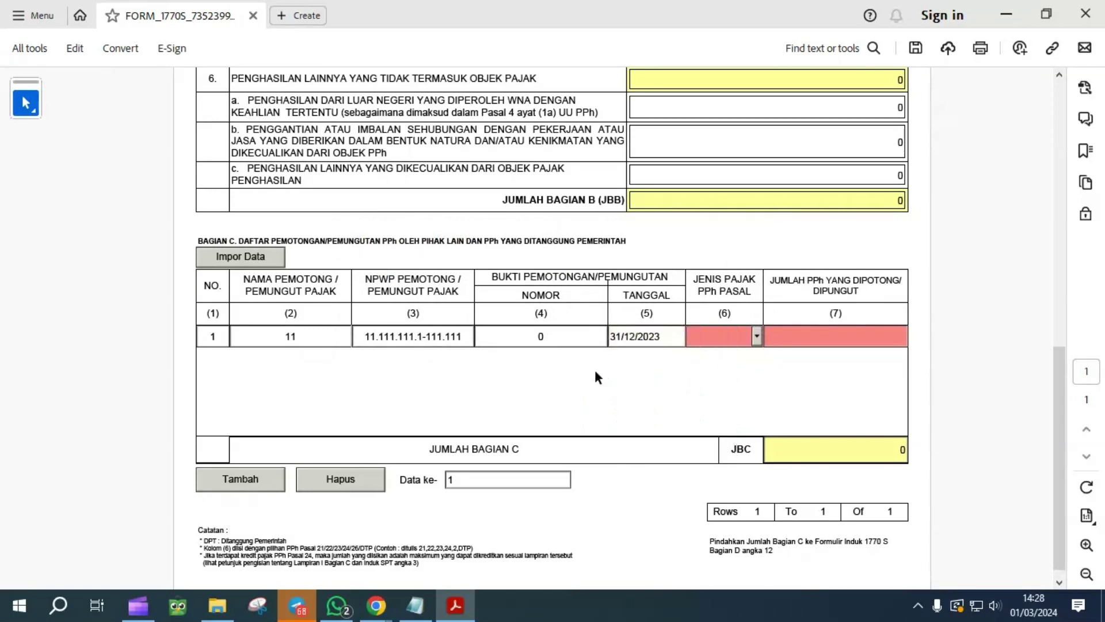
Step: Choose Pasal 21 with 210.000 withheld, then continue to the main 1770 S form
left_click(758, 337)
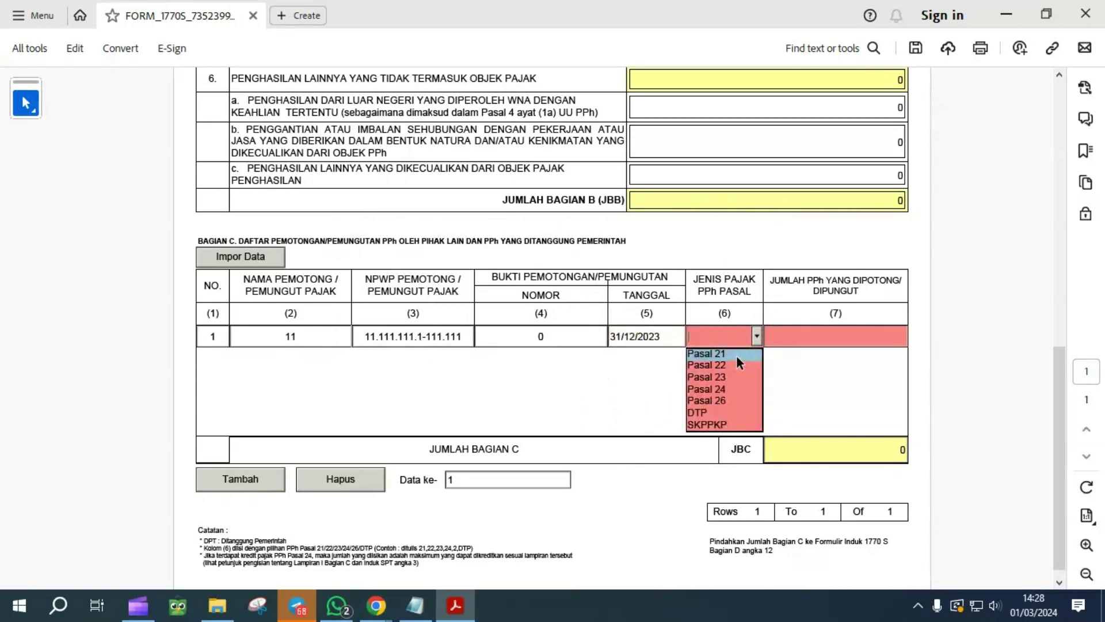
left_click(737, 354)
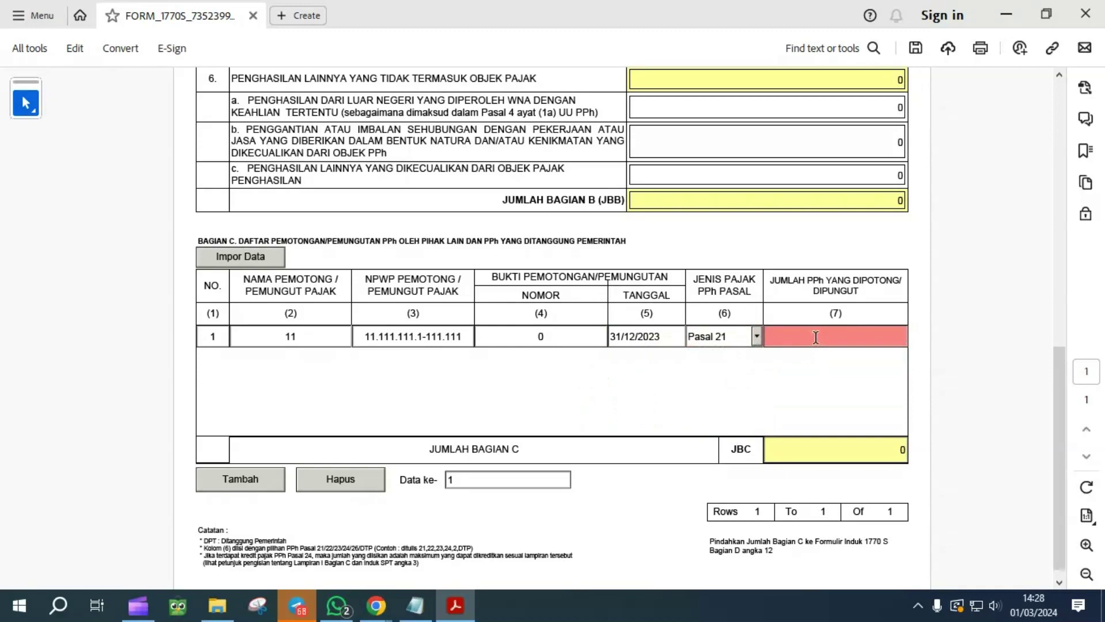
type("210000")
key("Tab")
scroll(876, 410, "down", 1)
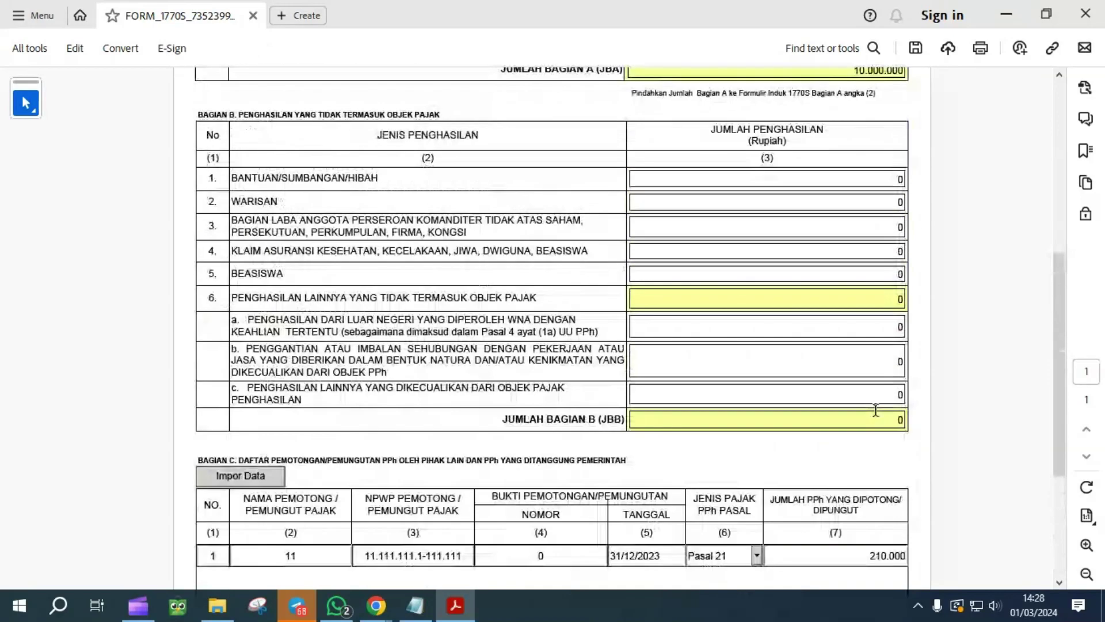
scroll(866, 406, "up", 15)
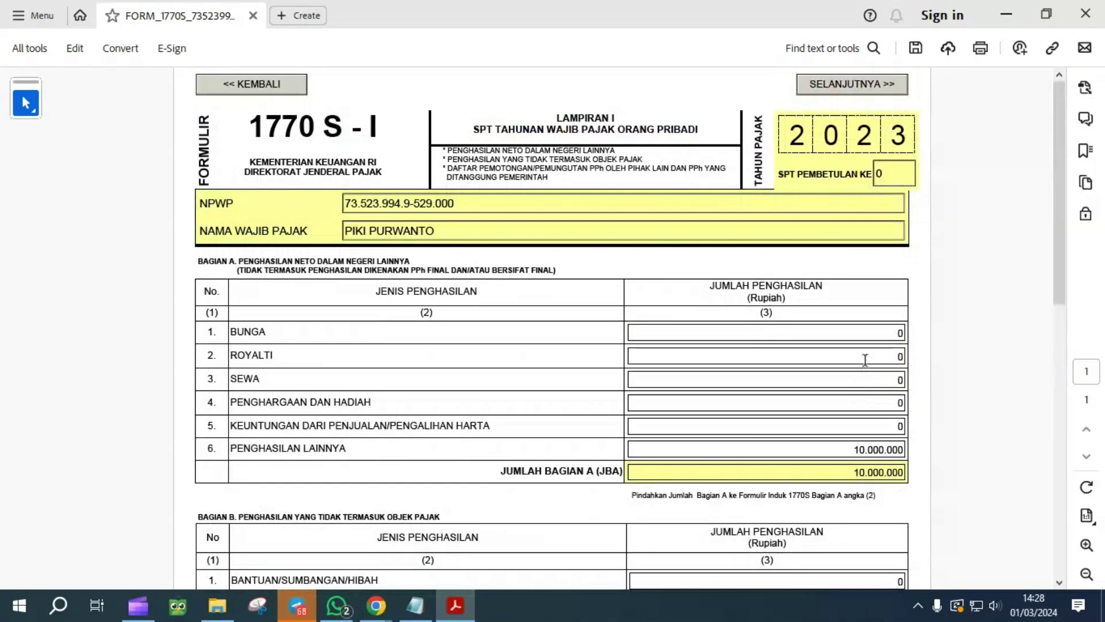
left_click(846, 87)
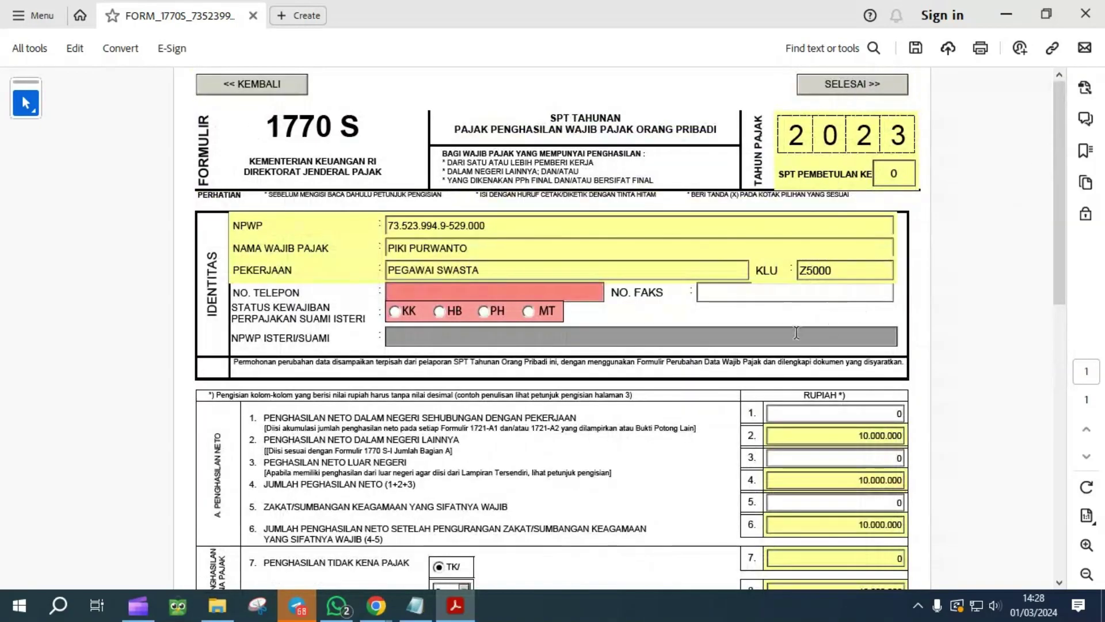
Step: Enter the taxpayer's phone number in the NO. TELEPON field
scroll(798, 334, "down", 3)
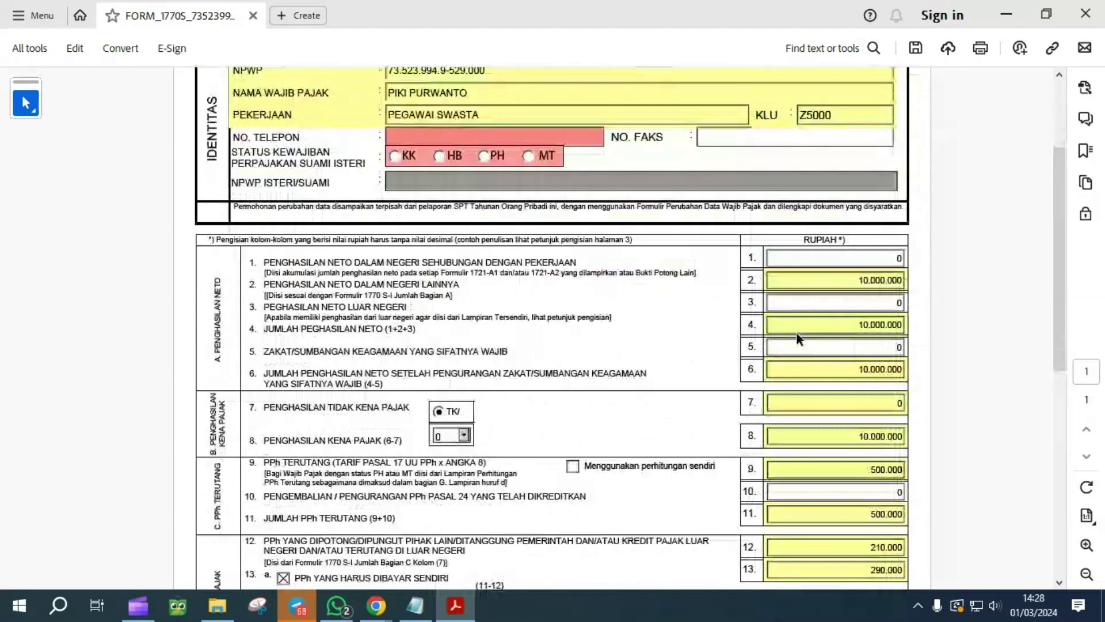
scroll(797, 339, "up", 2)
left_click(417, 218)
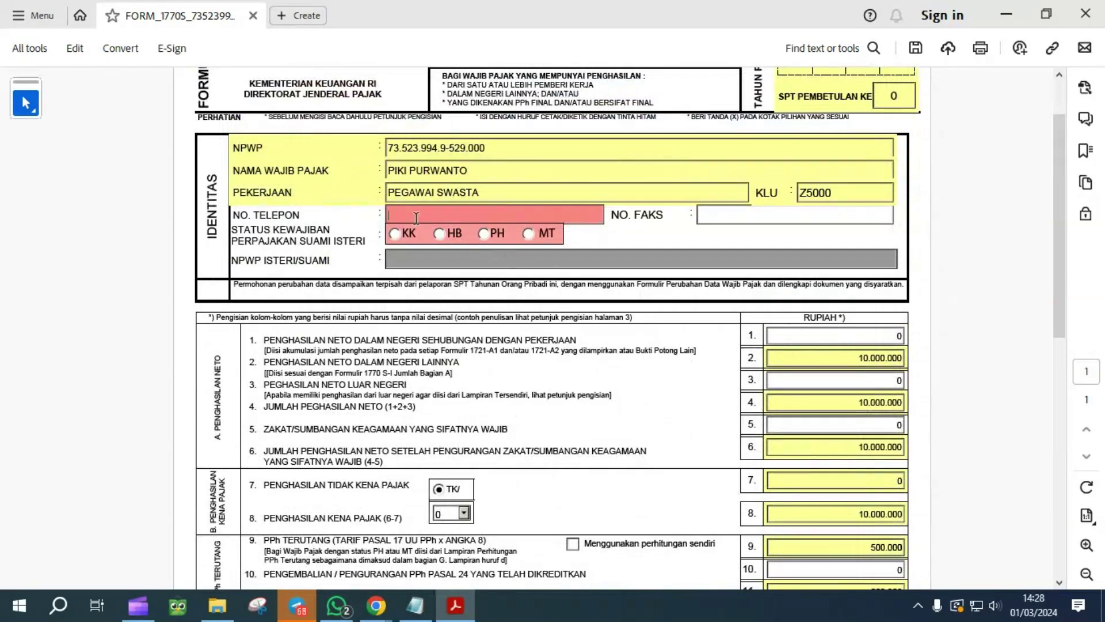
type("08951")
key("Tab")
Step: Set the tax status to KK, married (K/) with 3 dependents, then select the income field 1 value
left_click(395, 233)
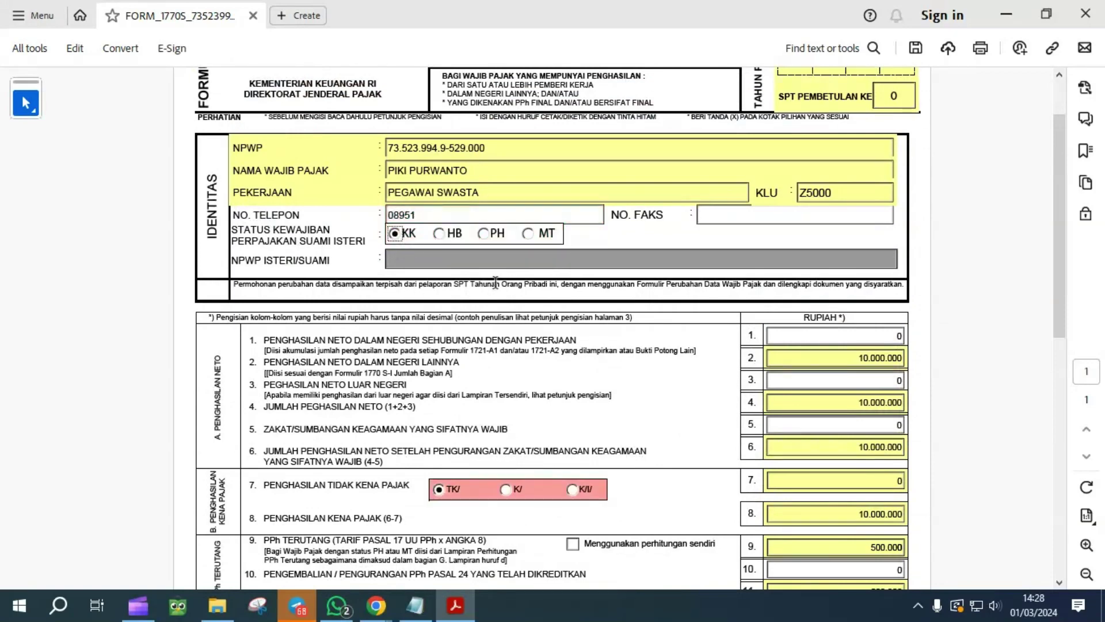
left_click(506, 489)
scroll(536, 460, "down", 1)
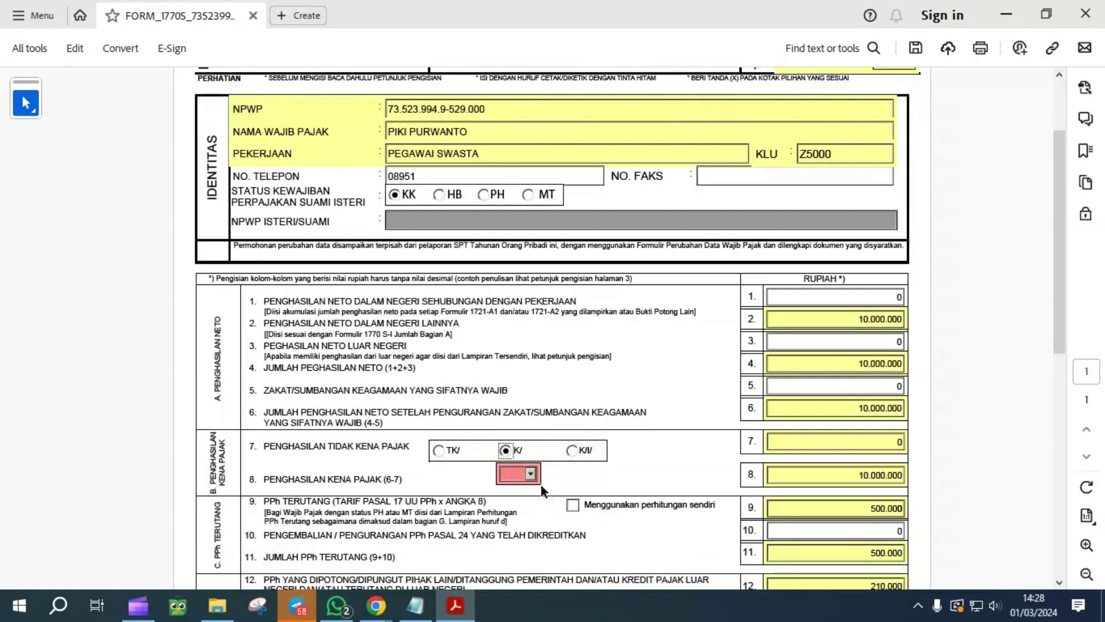
left_click(529, 475)
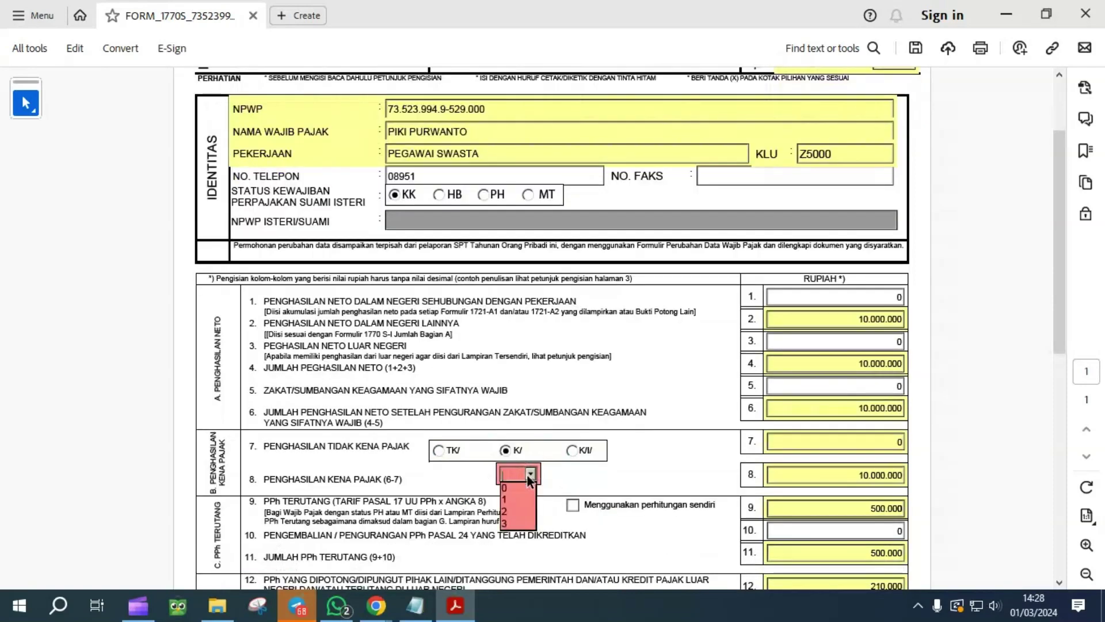
left_click(515, 522)
scroll(618, 455, "down", 1)
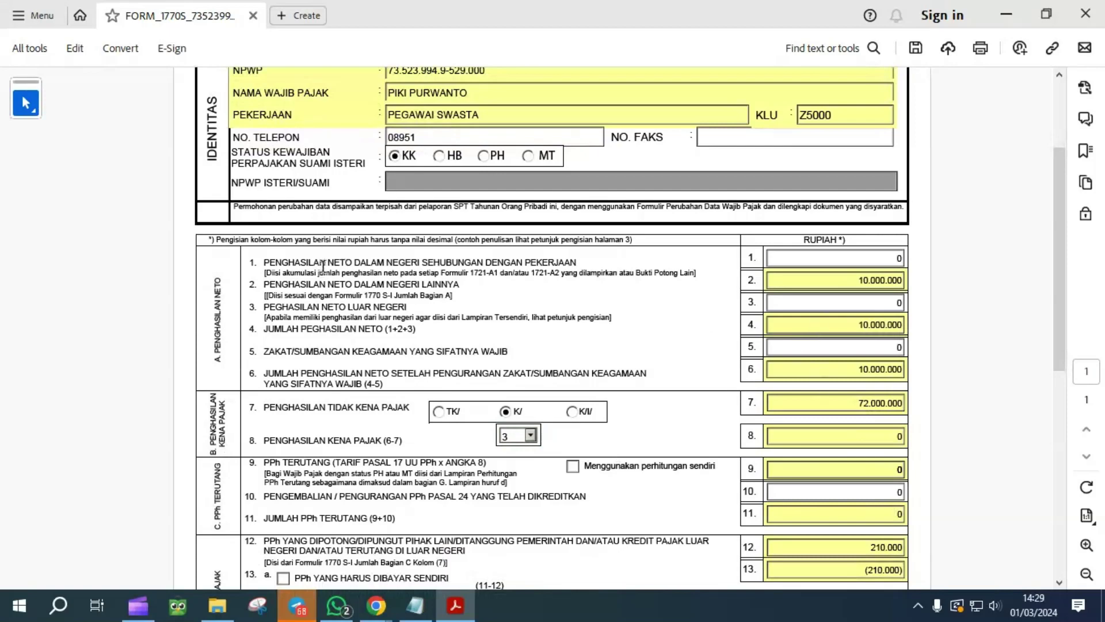
left_click_drag(323, 263, 570, 264)
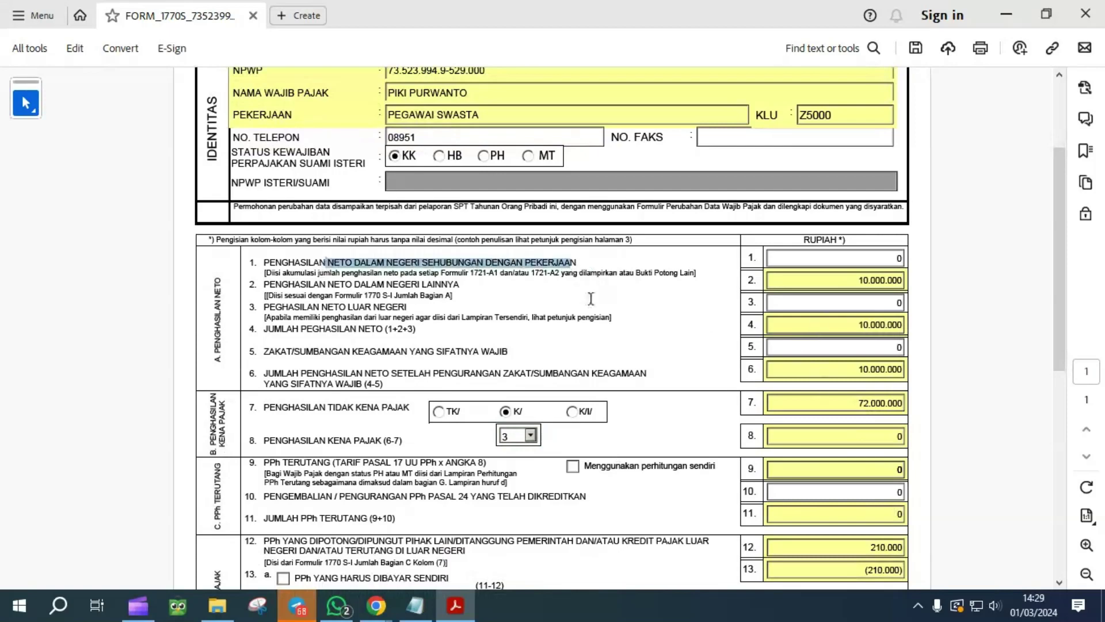
left_click(811, 261)
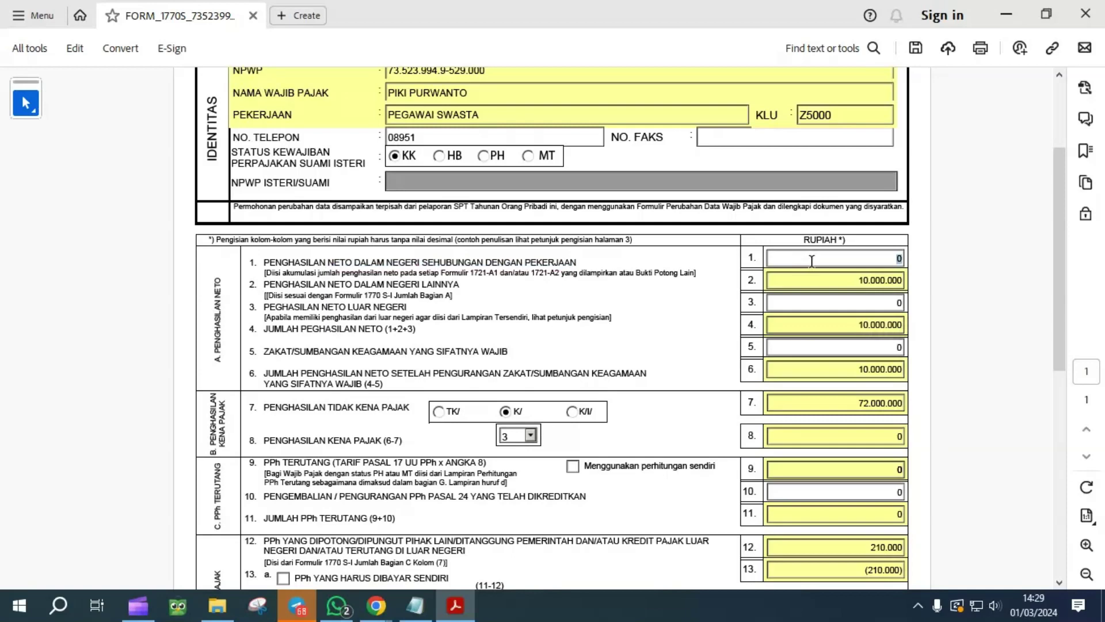
Step: Enter 219.785.110 as the line 1 employment net income
type("219.")
type("785.11")
type("0")
key("Return")
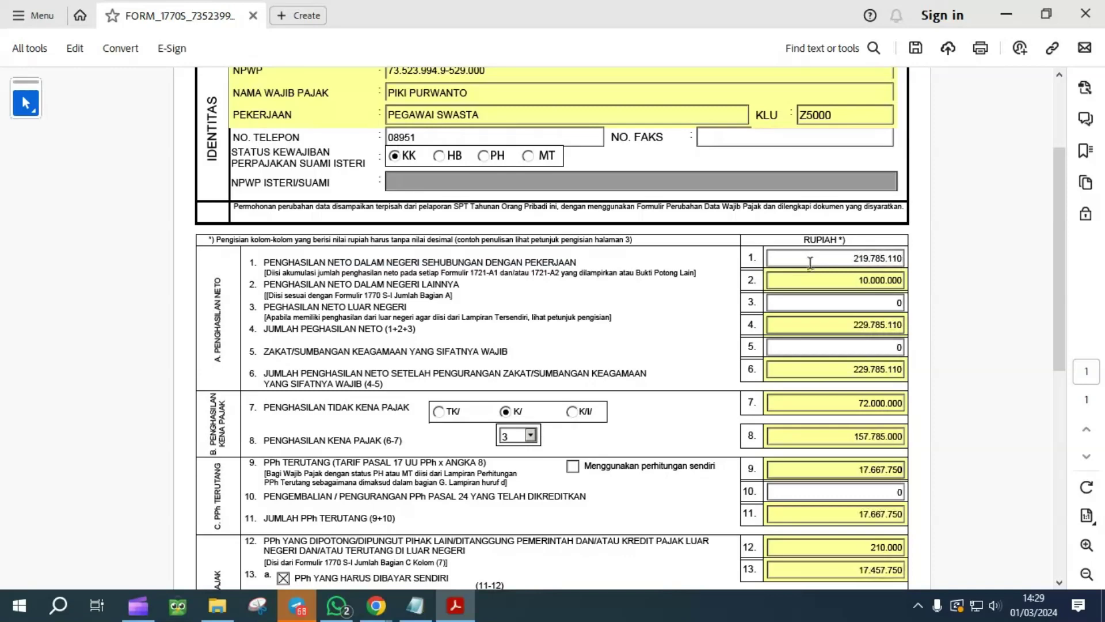
scroll(794, 345, "down", 1)
scroll(794, 345, "down", 2)
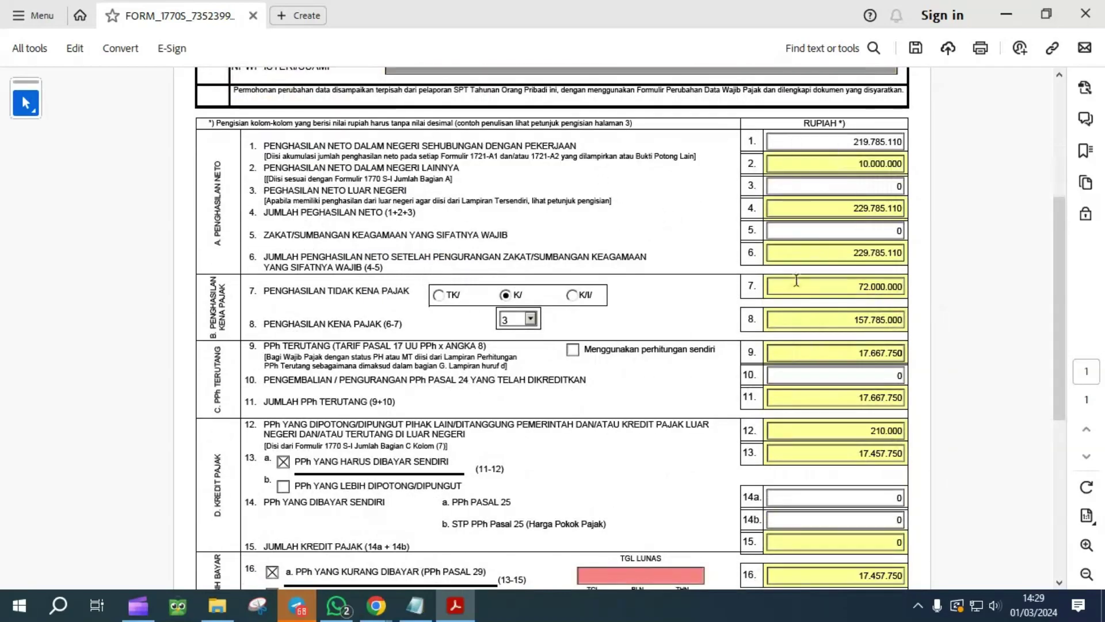
scroll(794, 306, "down", 3)
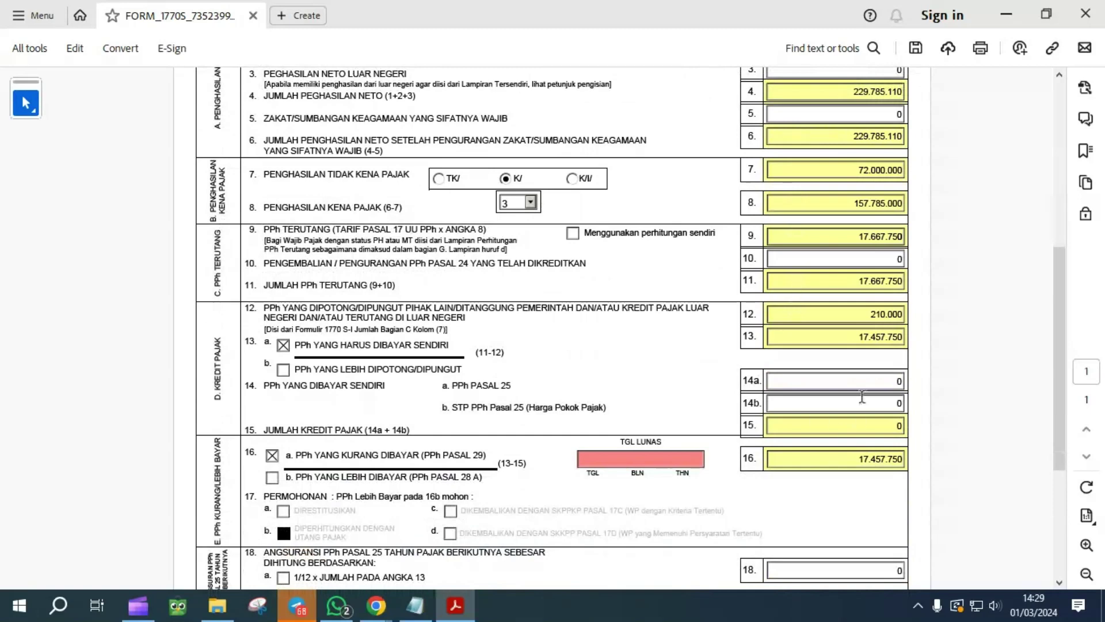
Step: Check the recalculated row 13 (17.457.750) and row 12 (210.000) amounts
left_click_drag(829, 337, 958, 337)
scroll(950, 346, "up", 3)
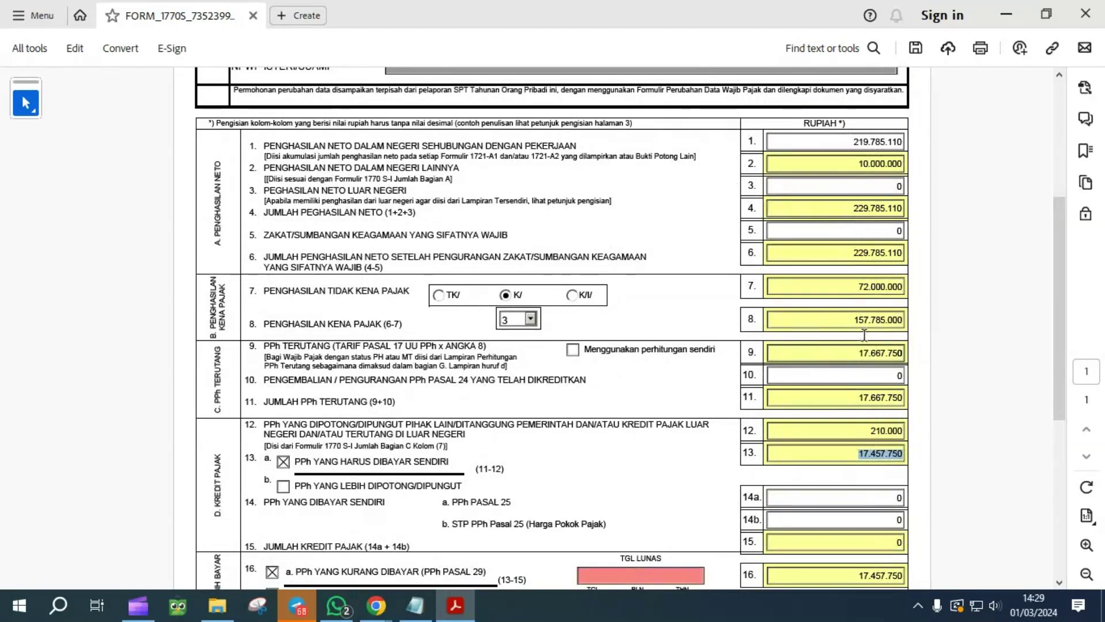
scroll(864, 334, "down", 3)
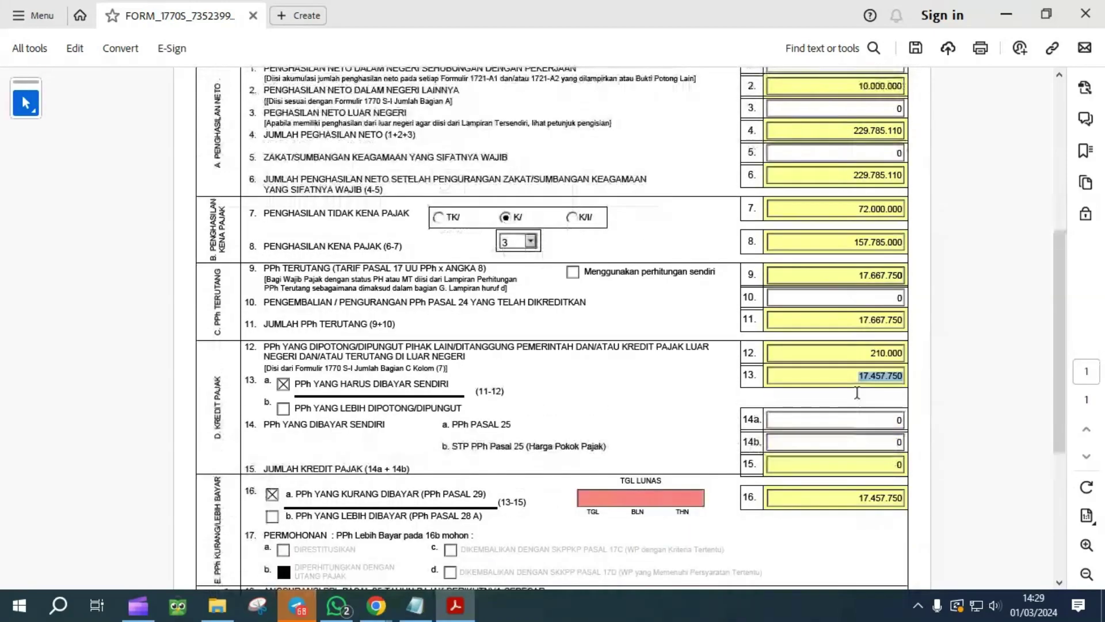
scroll(857, 392, "up", 3)
scroll(857, 392, "down", 5)
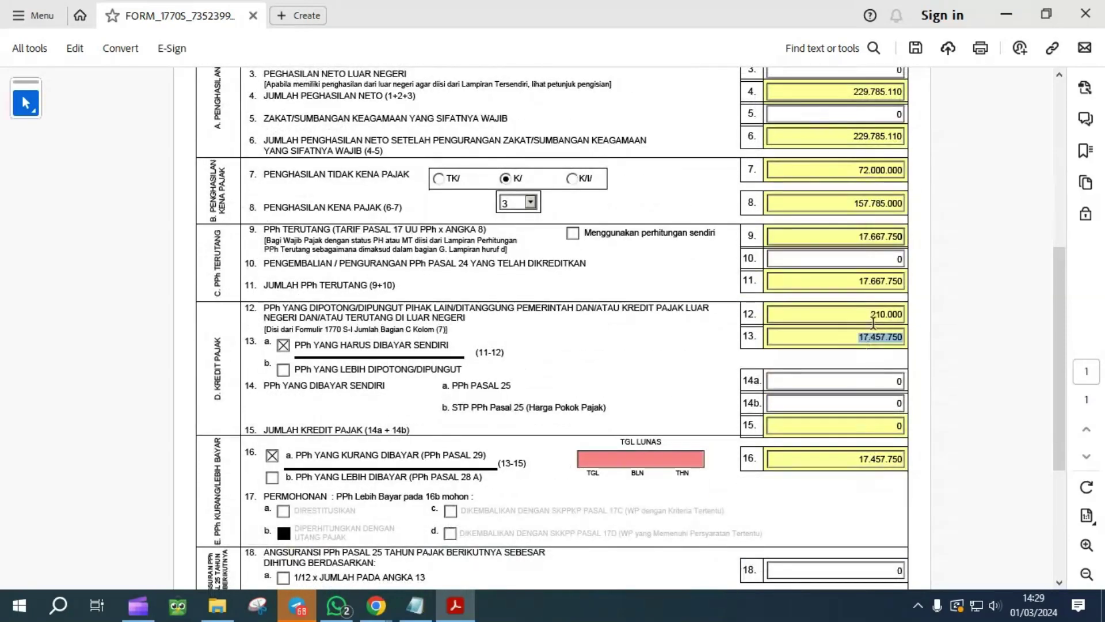
left_click(862, 313)
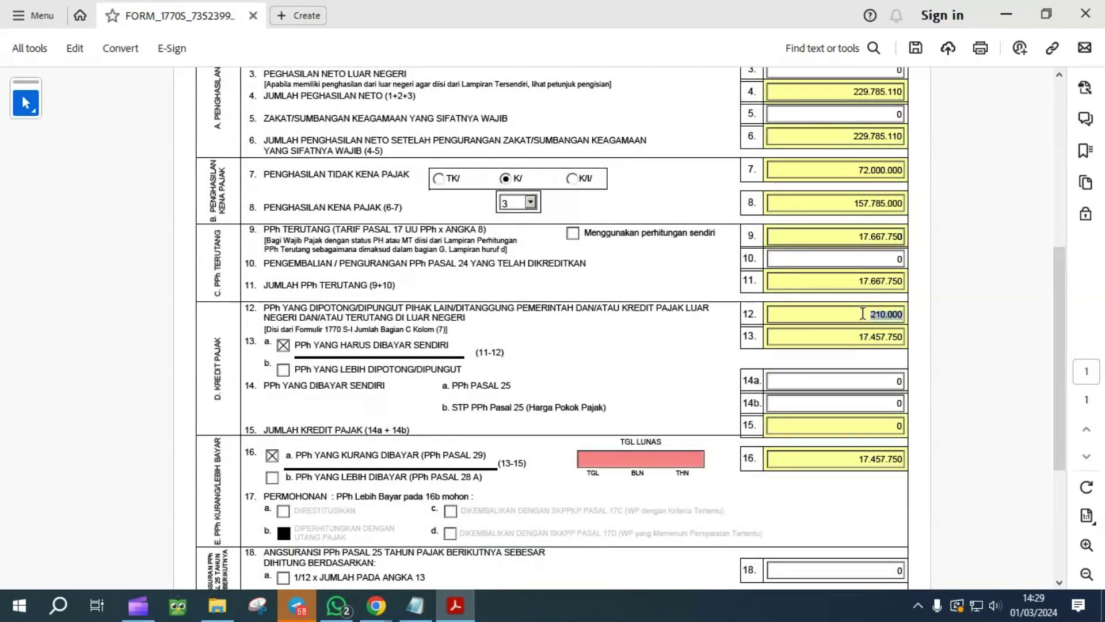
scroll(862, 313, "up", 1)
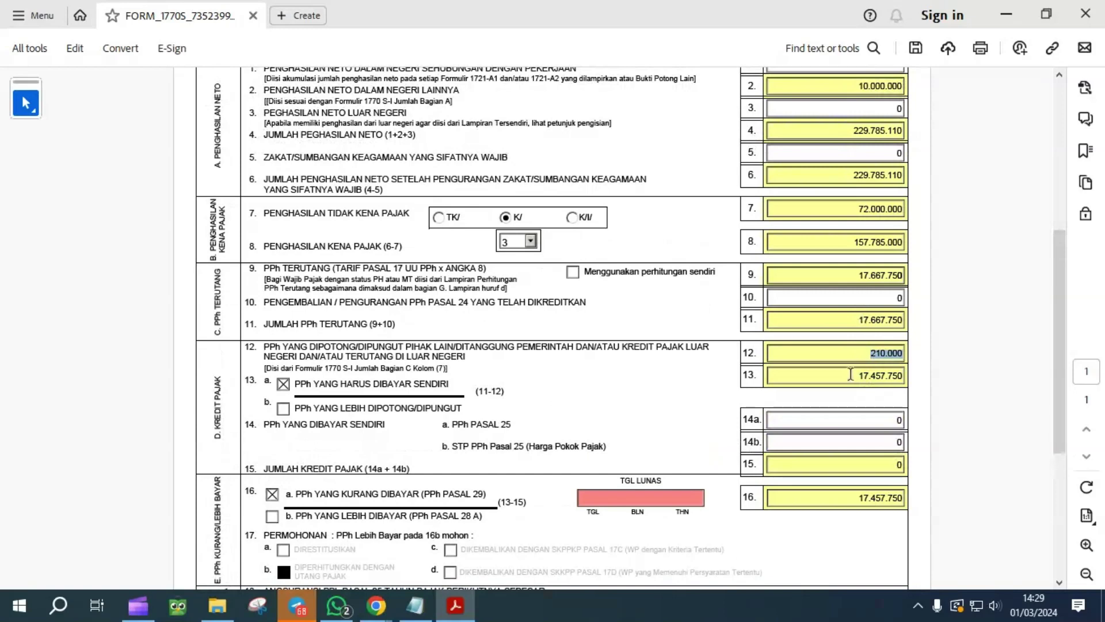
left_click_drag(850, 374, 918, 373)
scroll(917, 373, "up", 1)
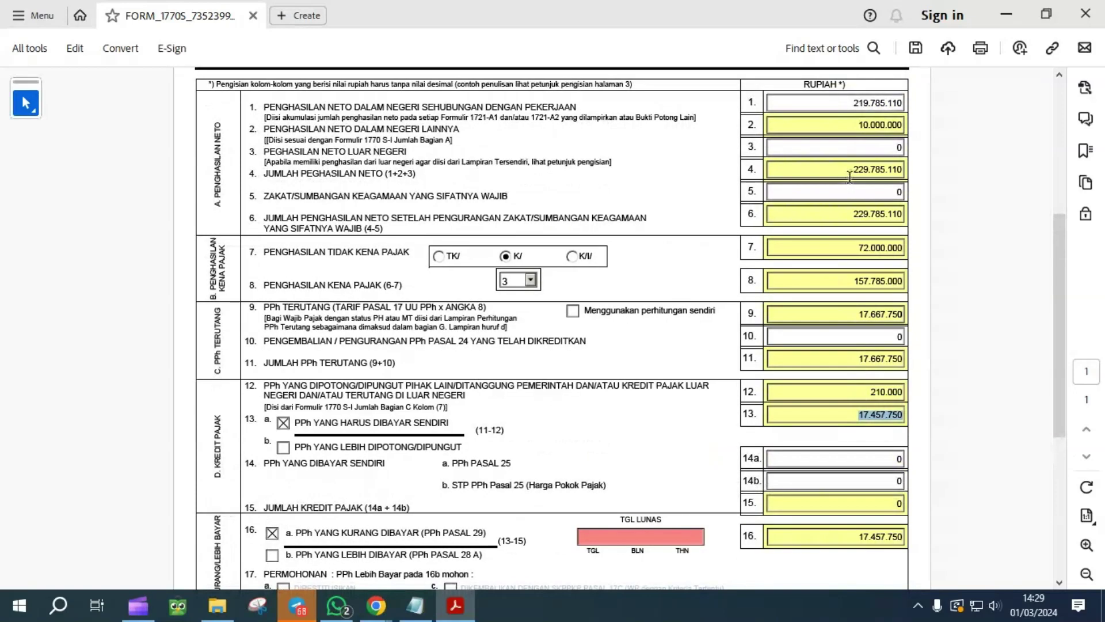
Step: Try the line 1 income values 1000000 and 1
left_click(845, 102)
type("1000000")
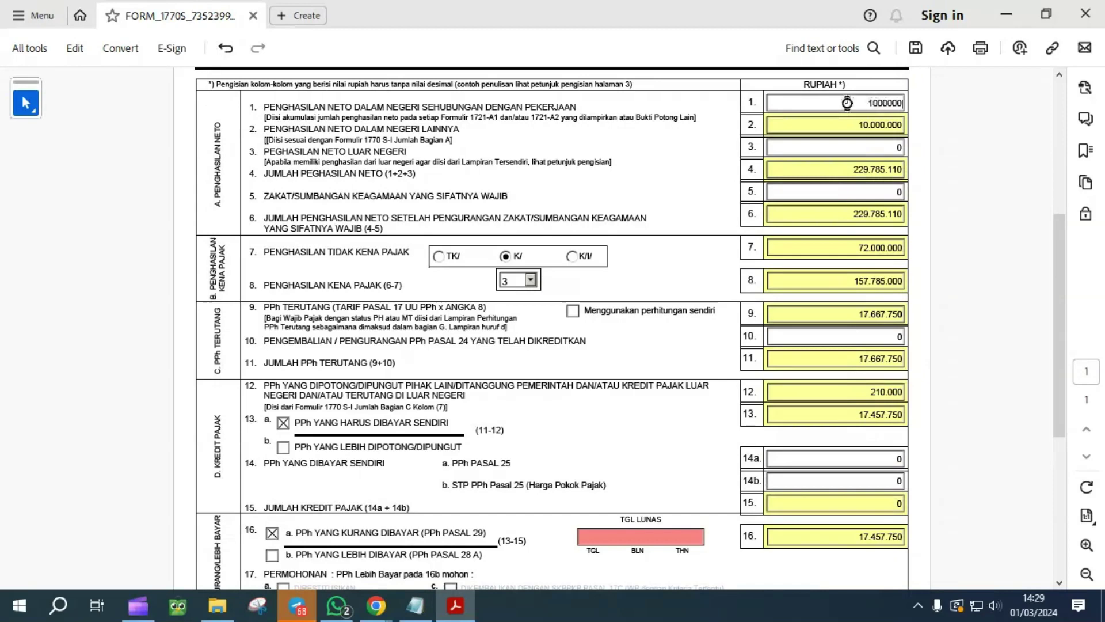
key("Tab")
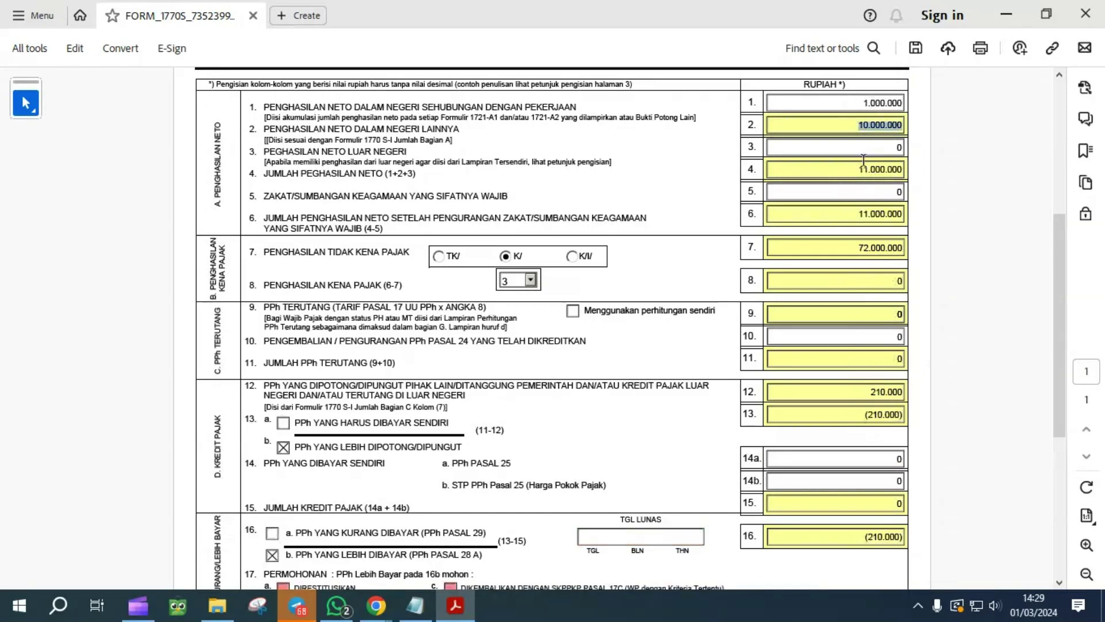
left_click(855, 103)
type("1")
key("Tab")
Step: Replace the line 1 income with 6.000.000, then with 75.000.000
scroll(857, 173, "up", 2)
left_click(851, 180)
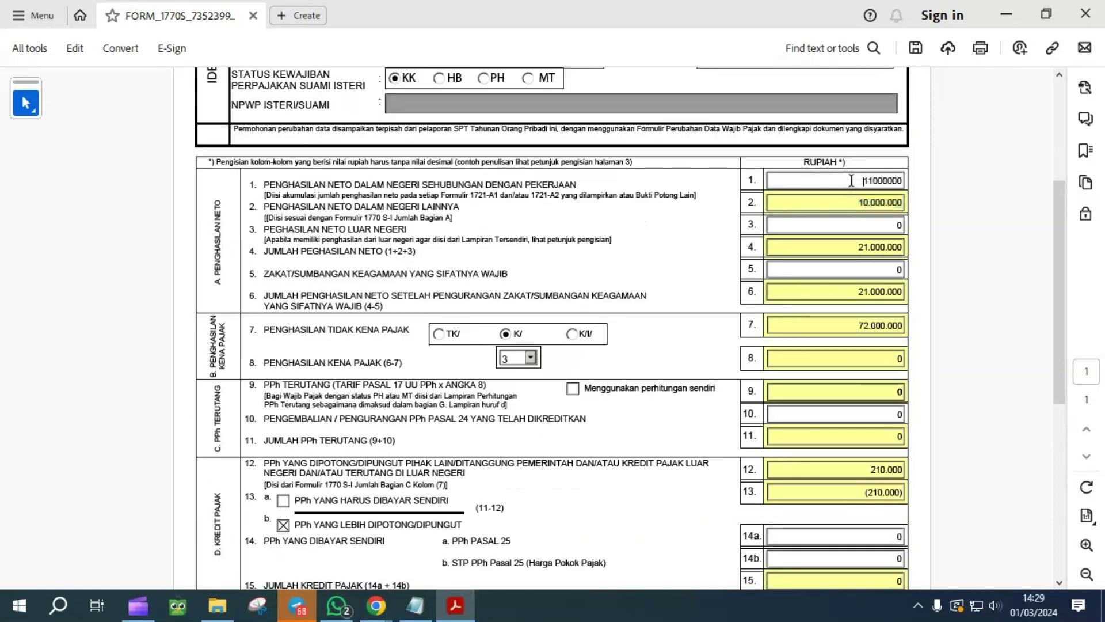
double_click(851, 181)
type("6000000")
key("Tab")
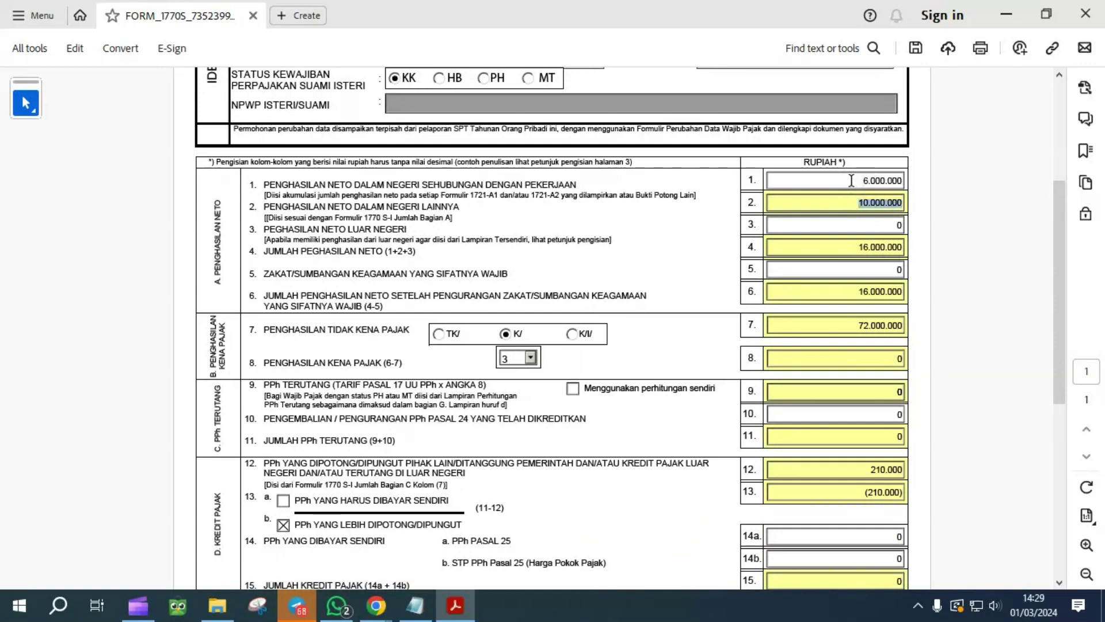
left_click(852, 181)
double_click(857, 181)
type("7")
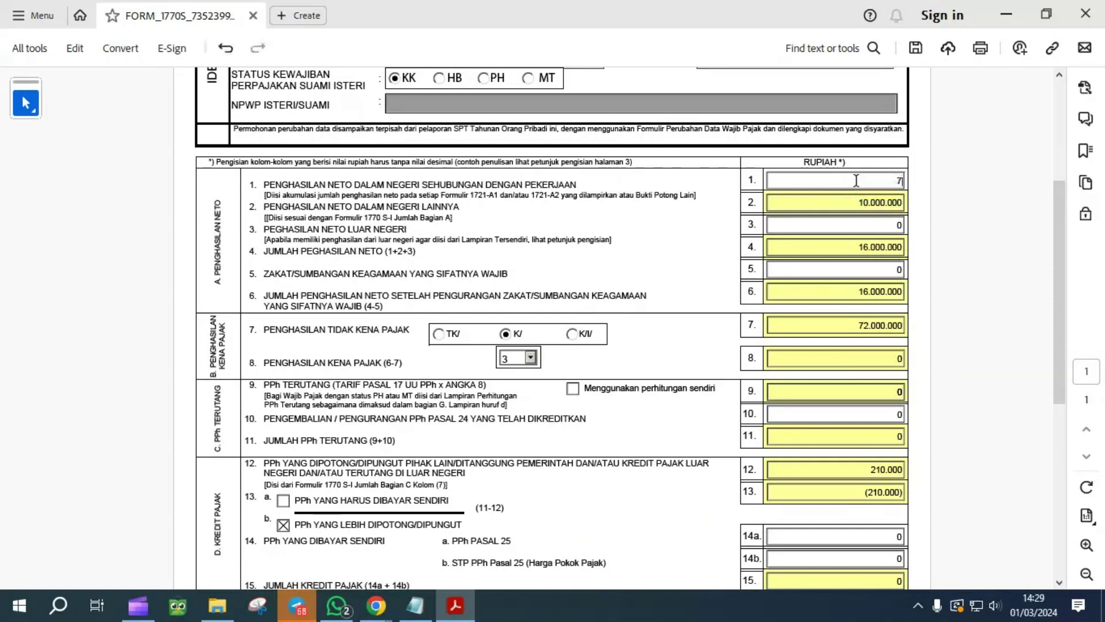
type("5.000.000")
key("Tab")
Step: Set the TGL LUNAS payment date to 1 March 2024 instead of the rejected 31 March
scroll(653, 424, "down", 5)
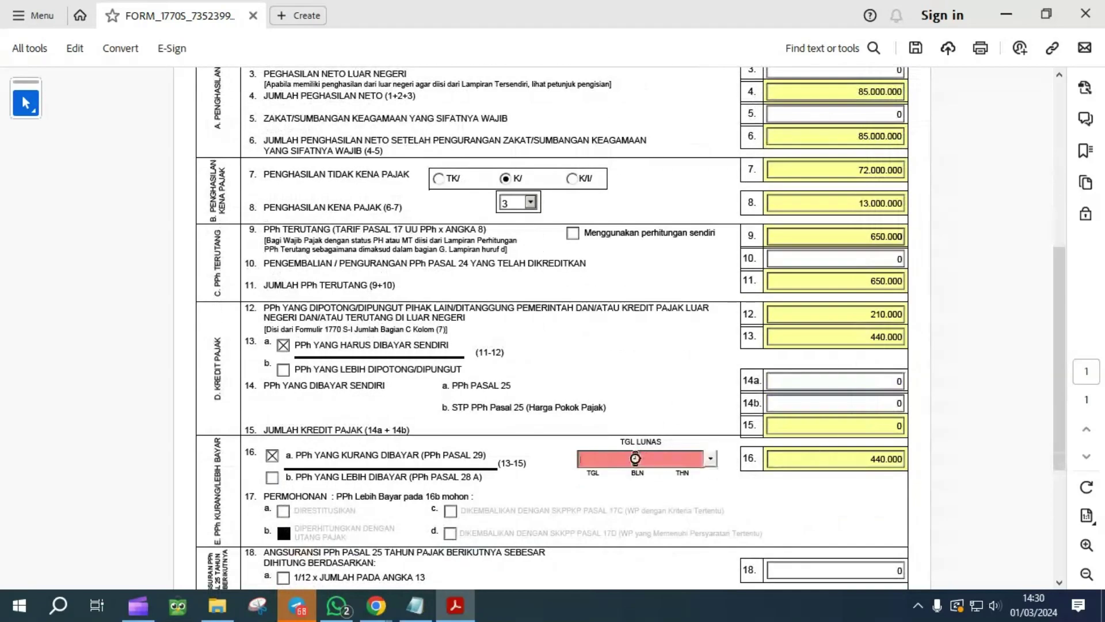
left_click(714, 459)
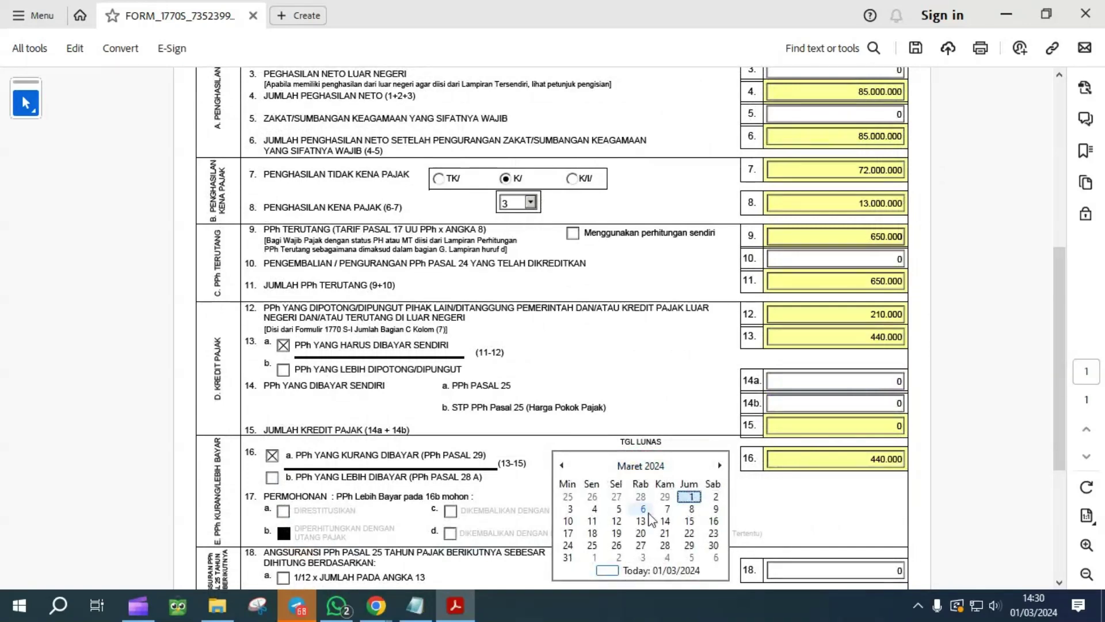
left_click(570, 557)
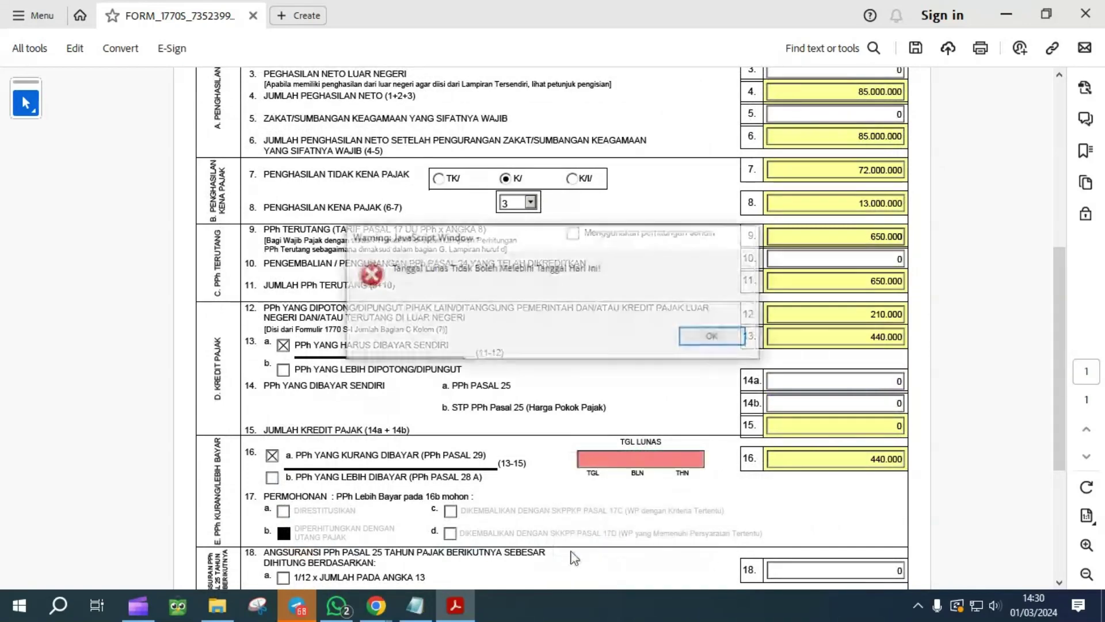
left_click(722, 339)
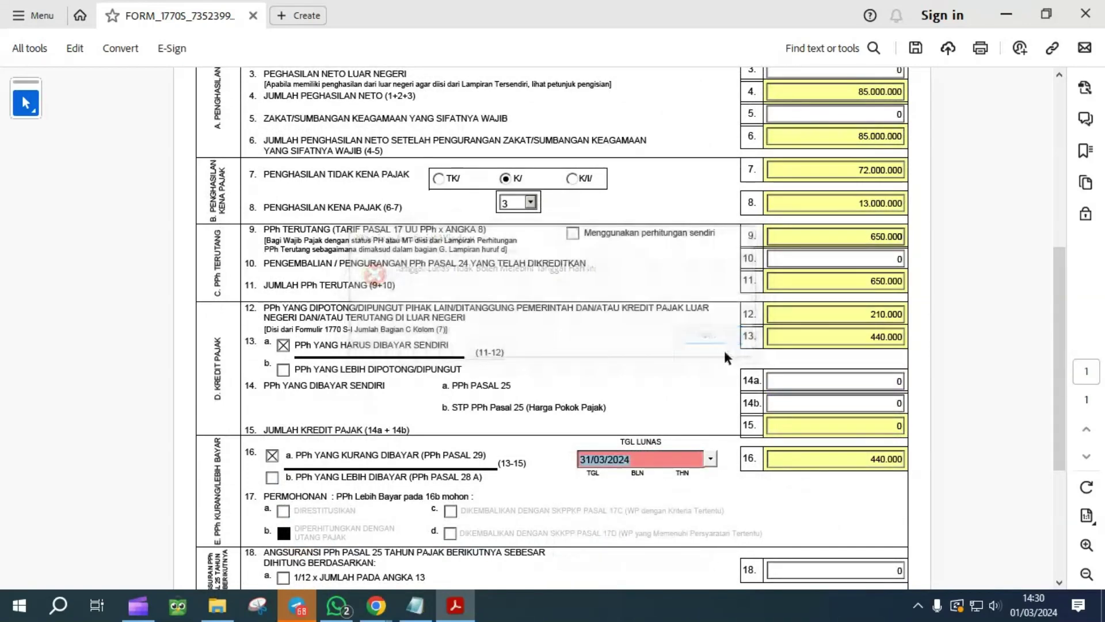
left_click(711, 458)
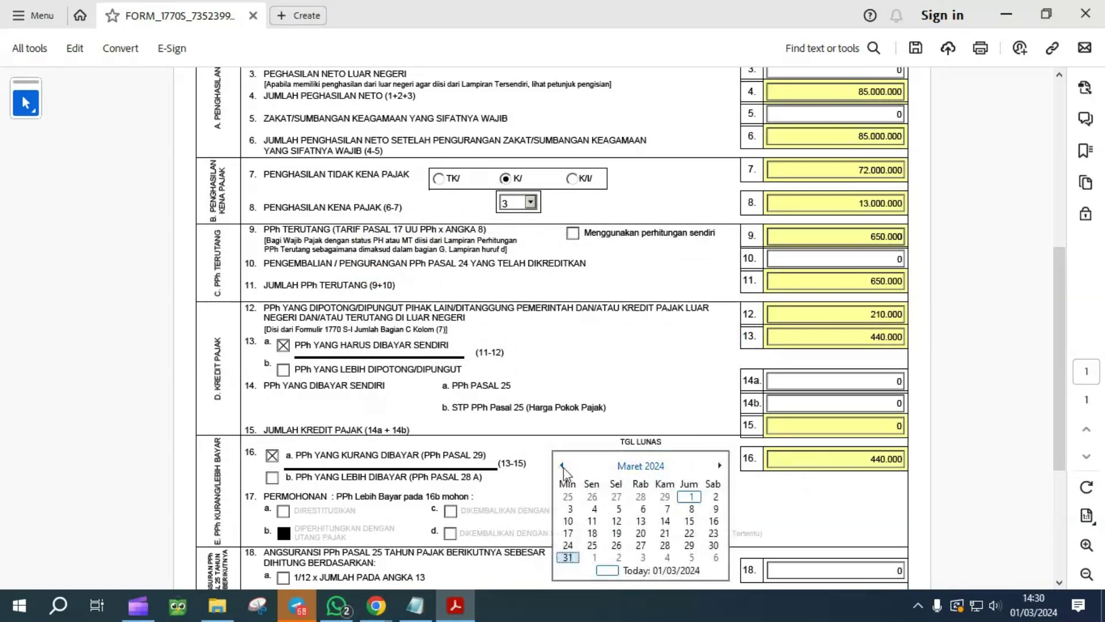
left_click(692, 497)
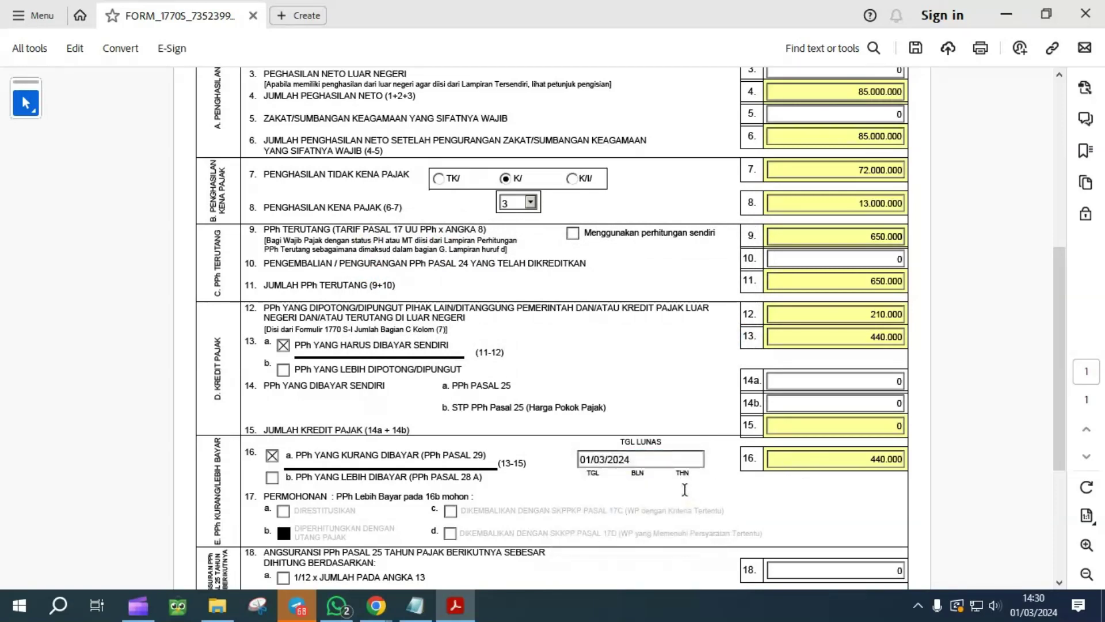
left_click(826, 457)
Step: Set the TANGGAL declaration date to today, 01/03/2024
scroll(814, 468, "up", 6)
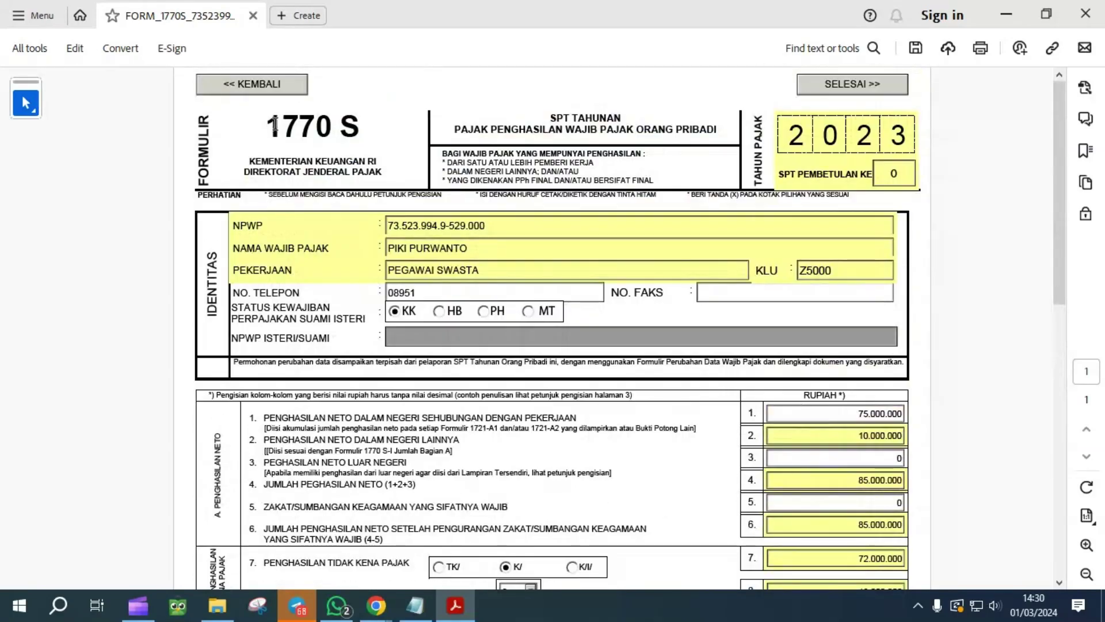
scroll(846, 365, "down", 10)
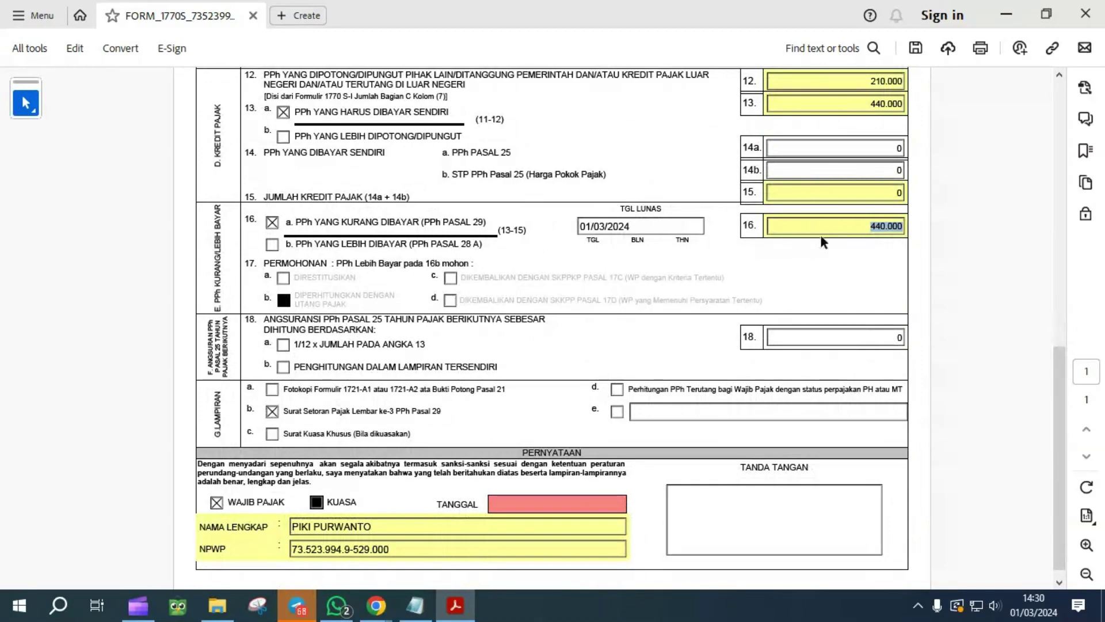
scroll(821, 244, "up", 4)
scroll(821, 244, "down", 4)
left_click(566, 504)
left_click(635, 501)
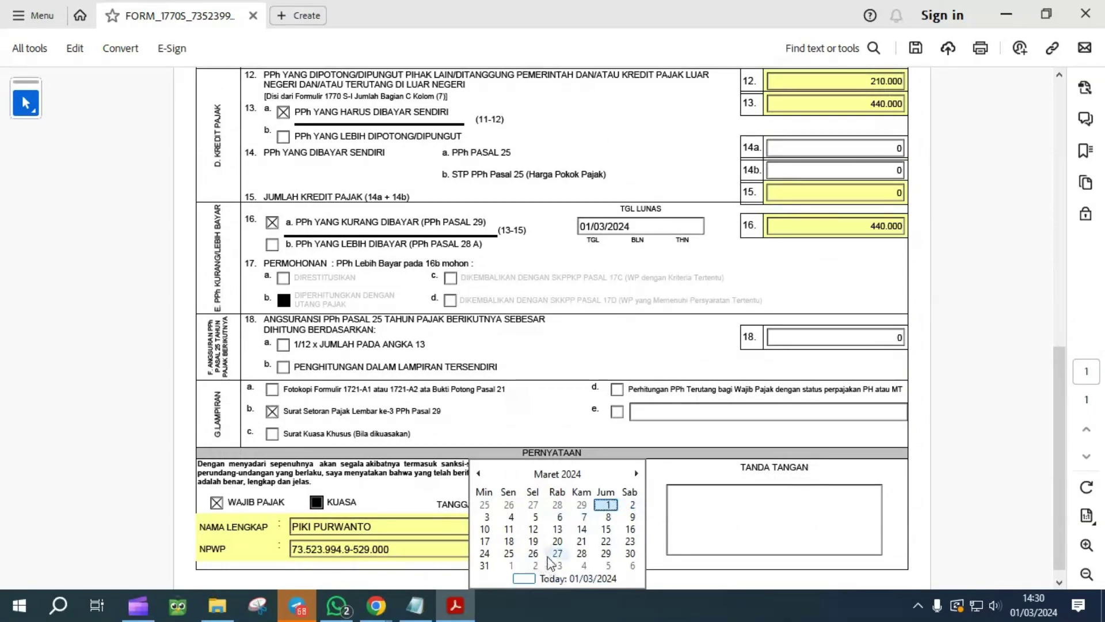
left_click(554, 578)
scroll(670, 388, "up", 10)
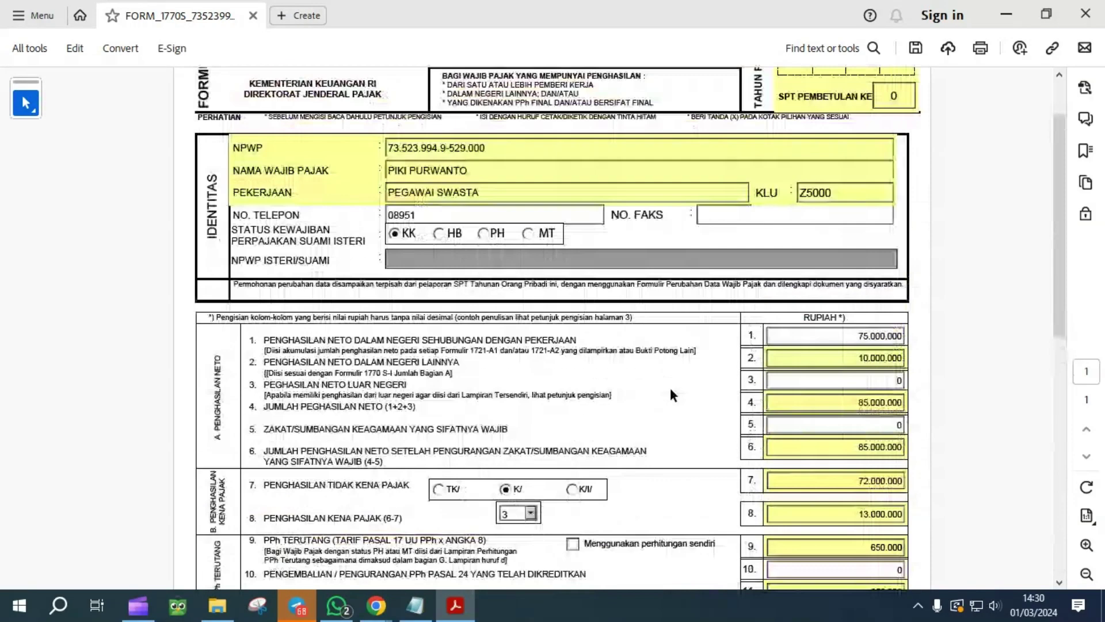
scroll(670, 387, "up", 3)
scroll(870, 418, "down", 7)
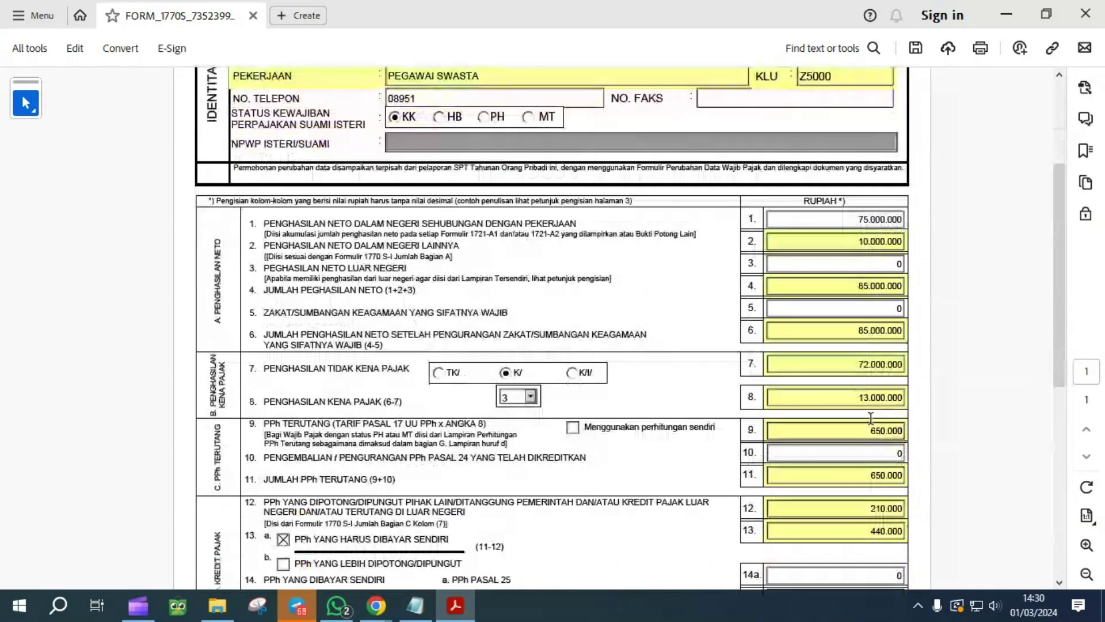
scroll(871, 419, "down", 2)
scroll(870, 418, "up", 3)
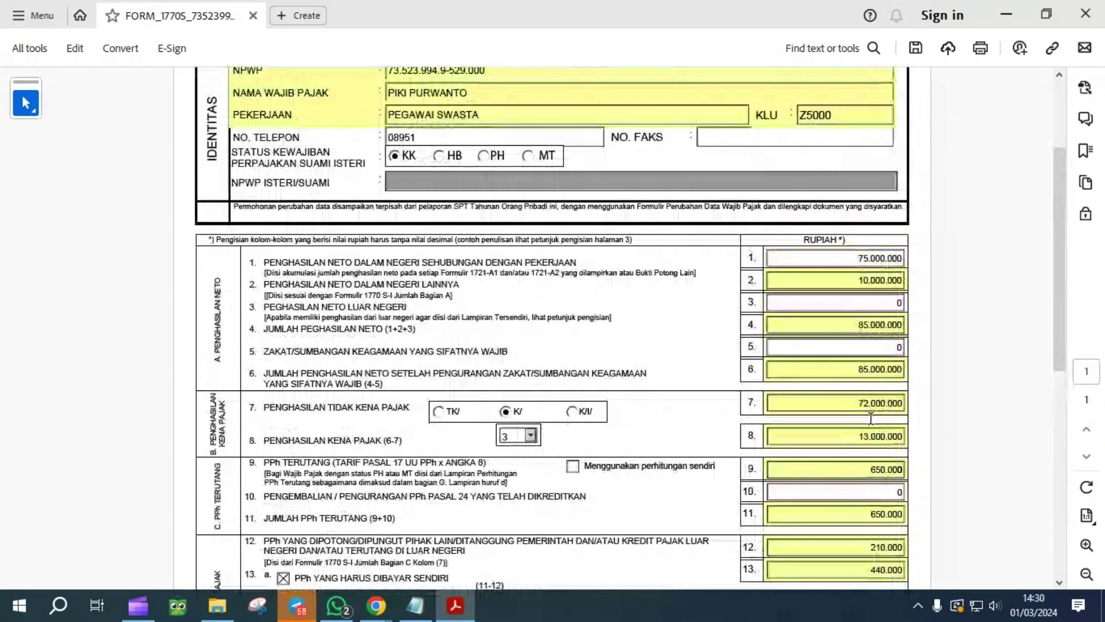
scroll(870, 418, "up", 3)
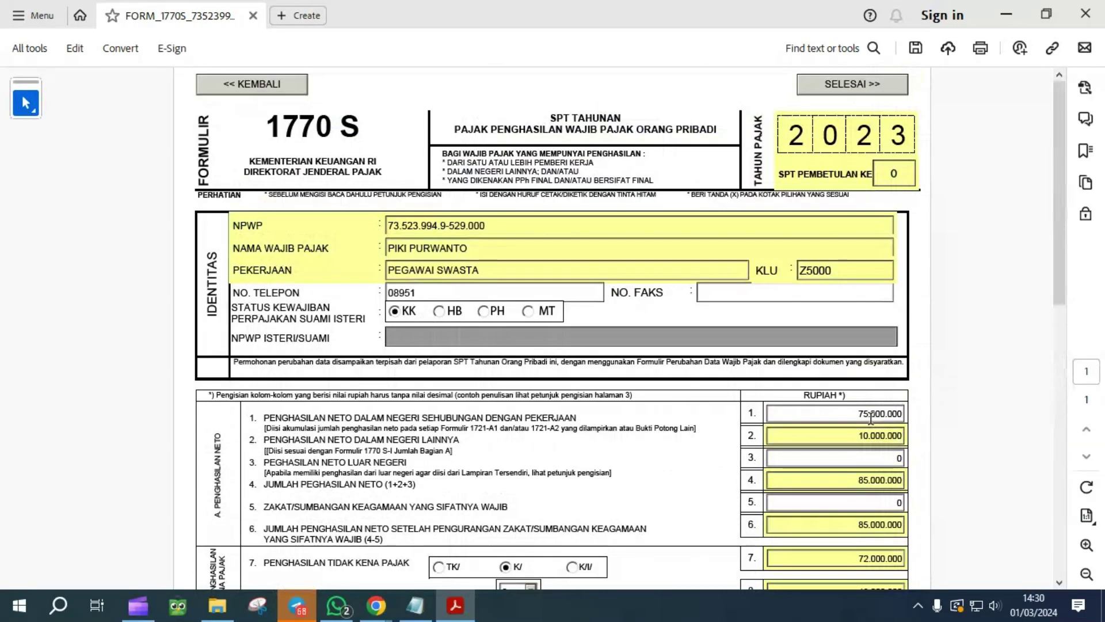
Step: Go to the form's final page and add an SSP payment row for the 440.000 underpayment
left_click(847, 86)
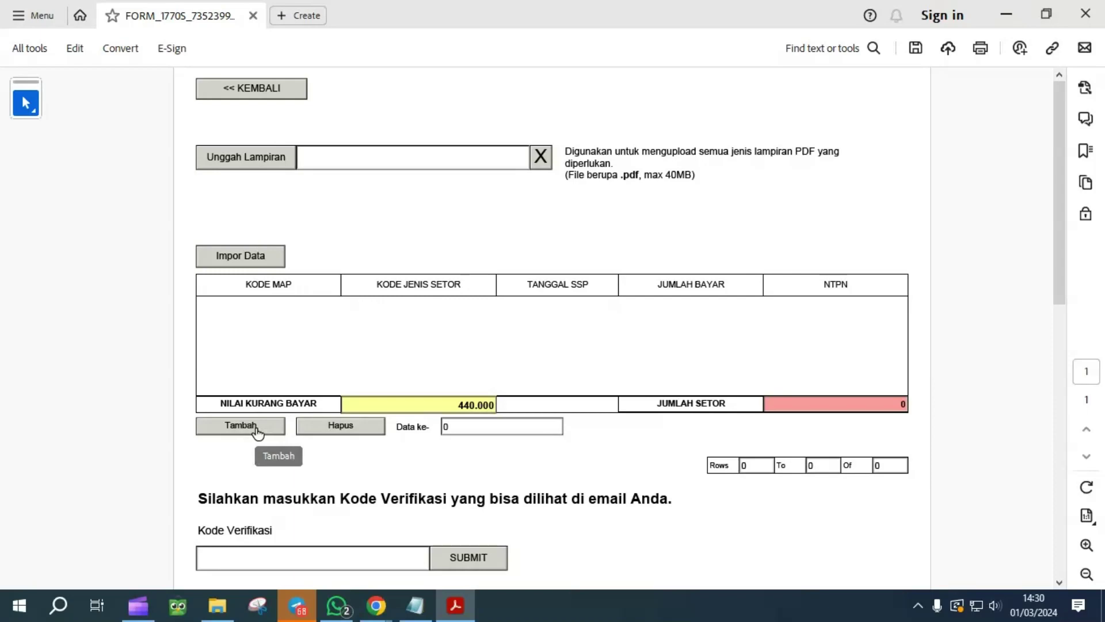
double_click(460, 405)
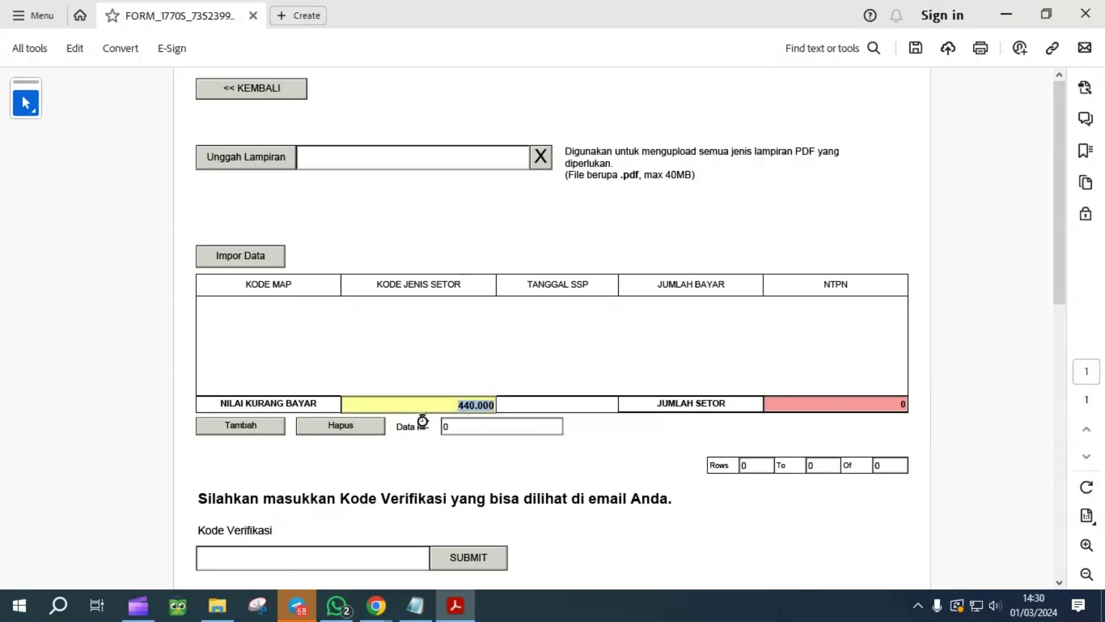
left_click(265, 431)
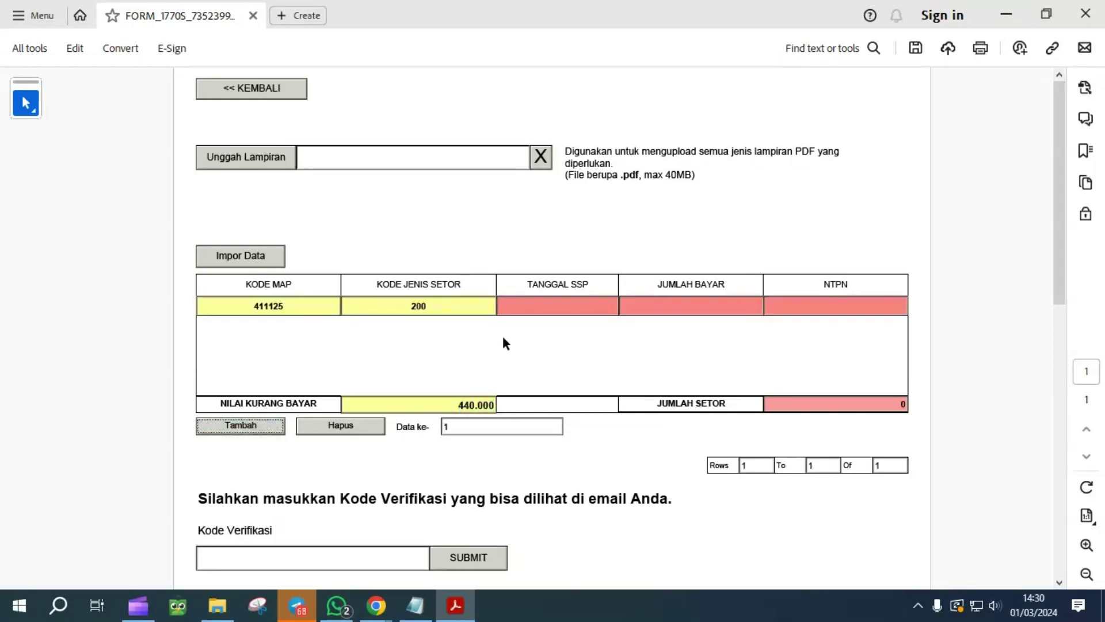
left_click(650, 306)
Step: Move into the NTPN cell, return to the previous page and dismiss the payment total warning
scroll(734, 319, "down", 3)
scroll(734, 319, "up", 3)
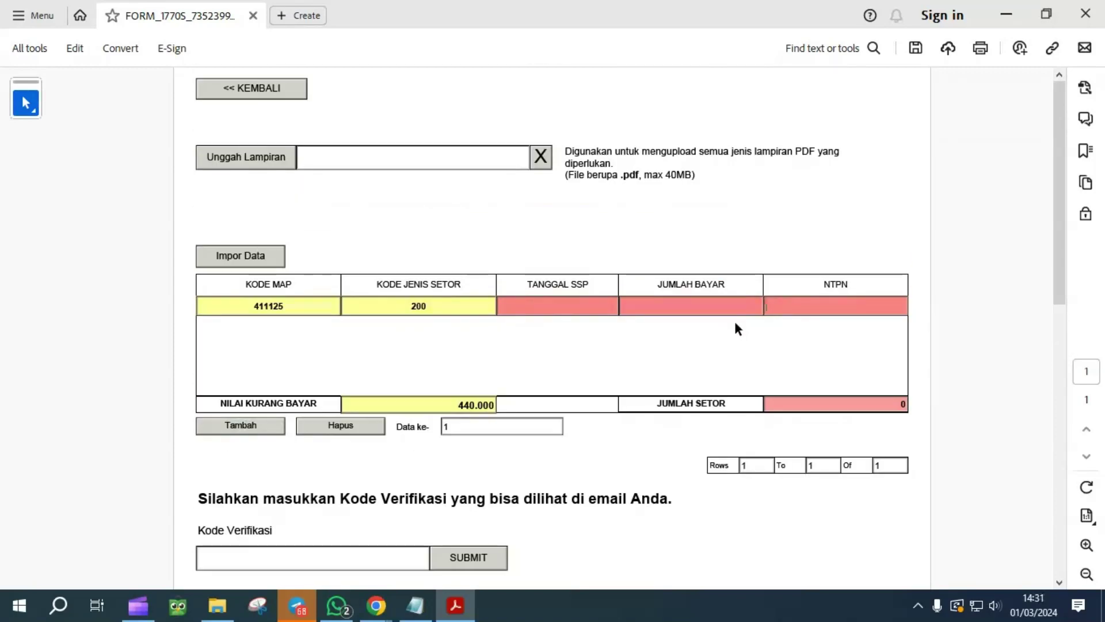
key("Tab")
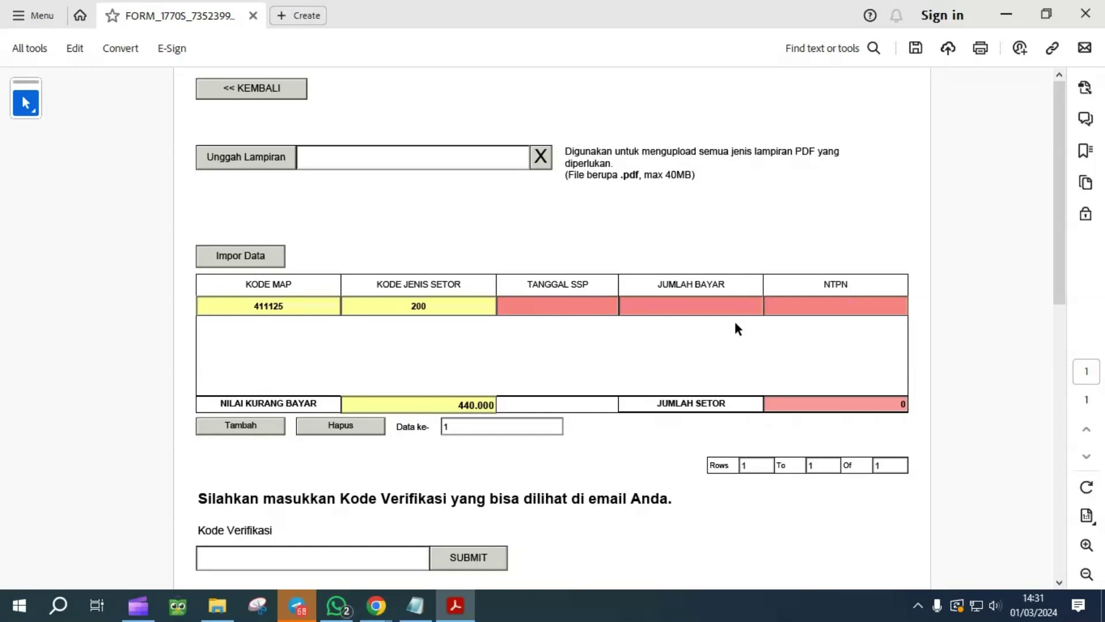
left_click(259, 95)
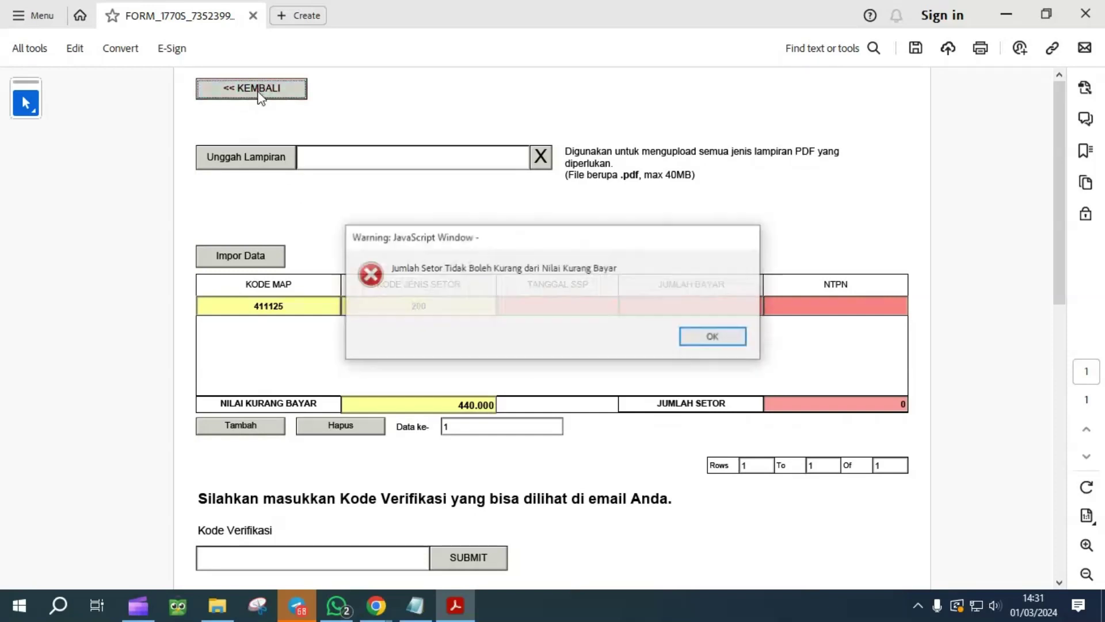
left_click(733, 339)
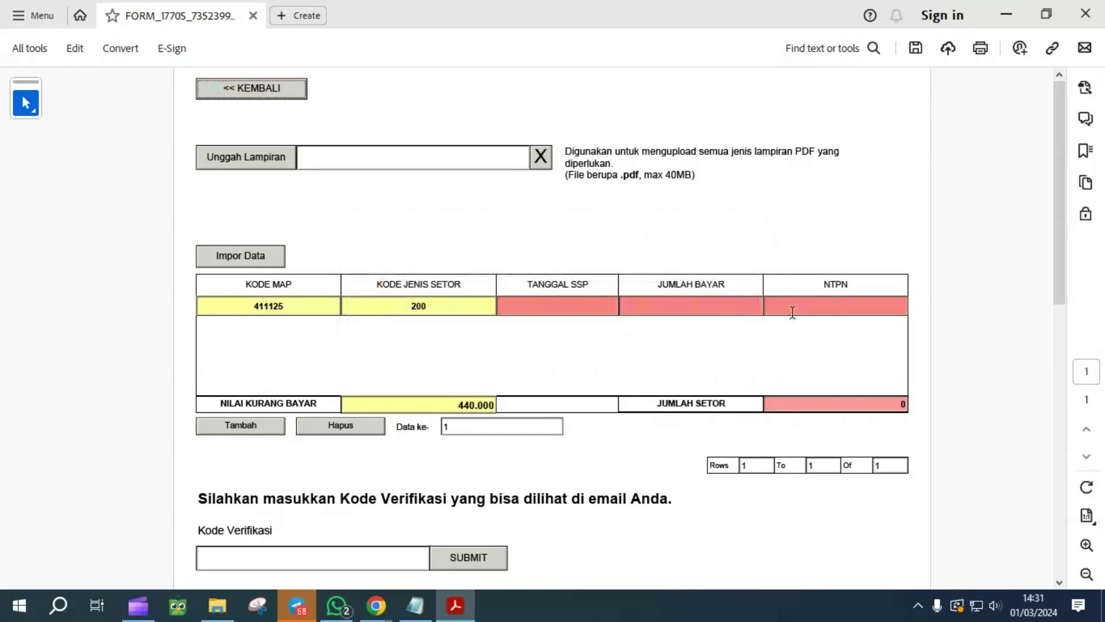